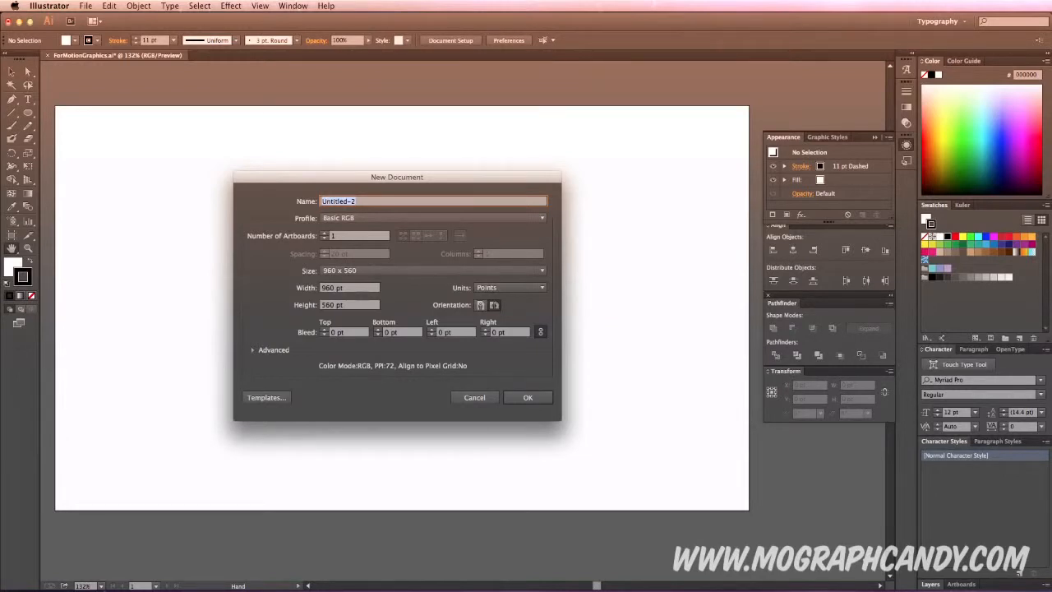
pyautogui.click(344, 270)
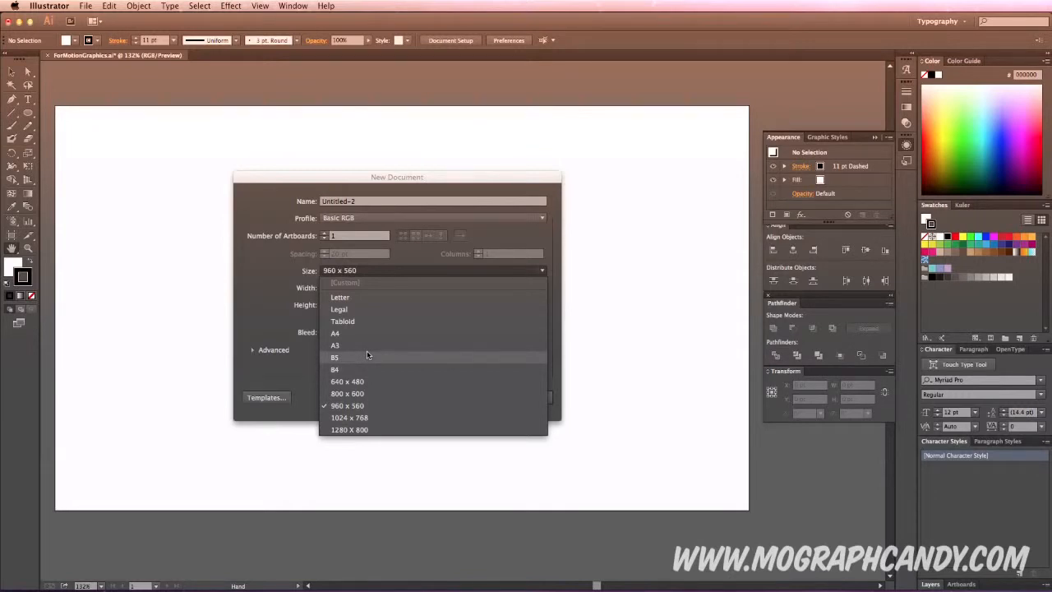
pyautogui.click(176, 339)
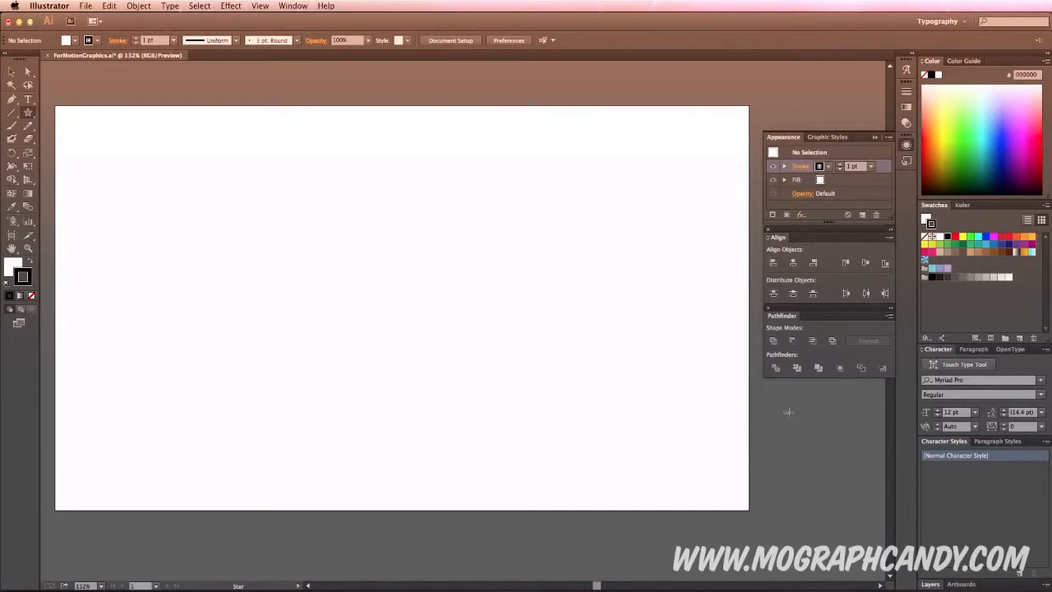
# Draw a hexagon about 366 by 317 pt in the middle of the artboard with the Polygon tool and set its stroke to 4 pt.
pyautogui.click(27, 113)
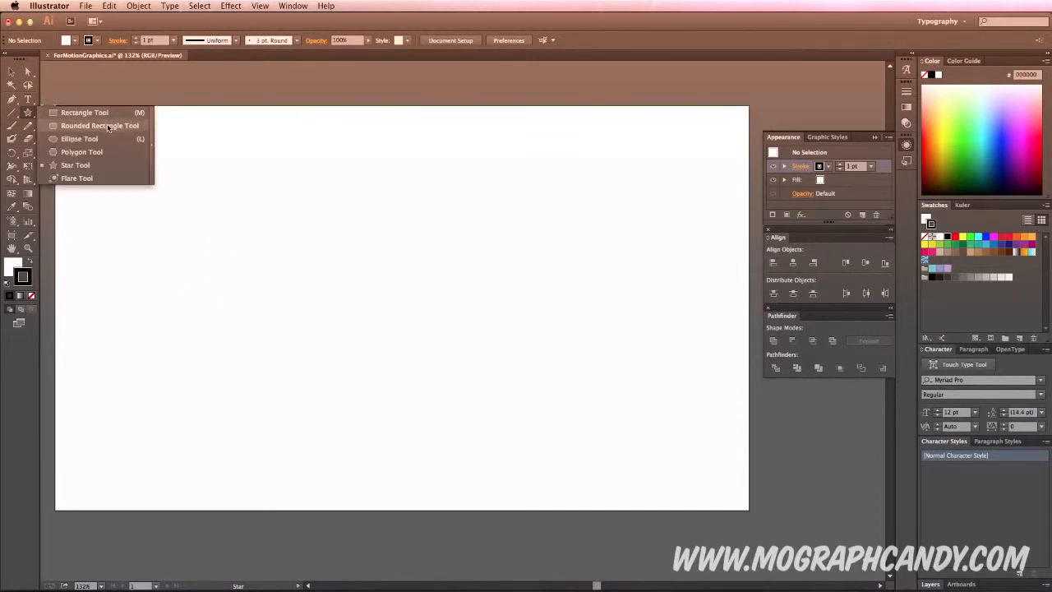
pyautogui.click(103, 152)
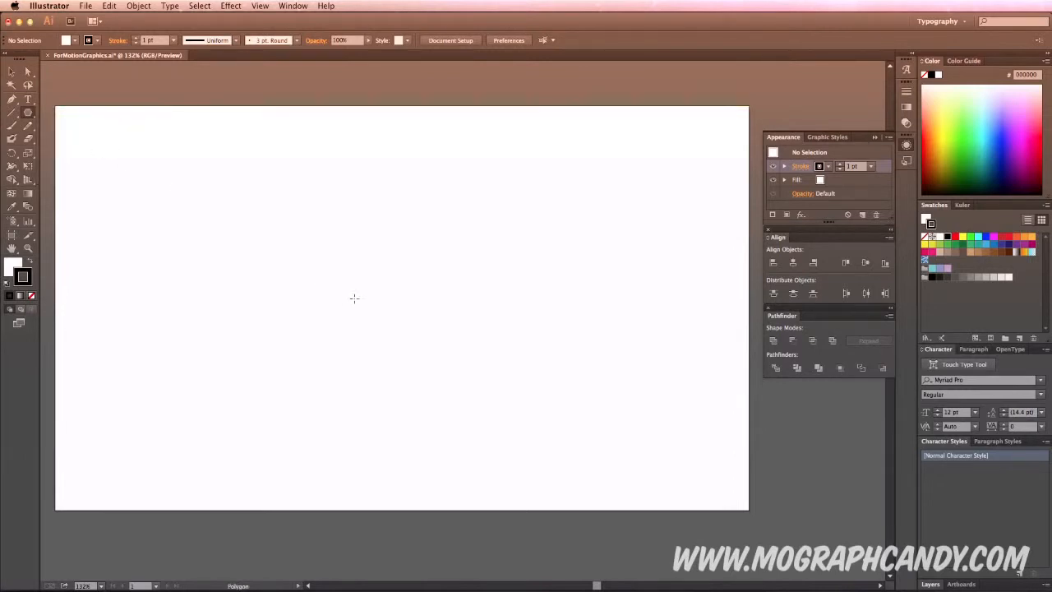
pyautogui.moveTo(376, 309); pyautogui.dragTo(487, 377)
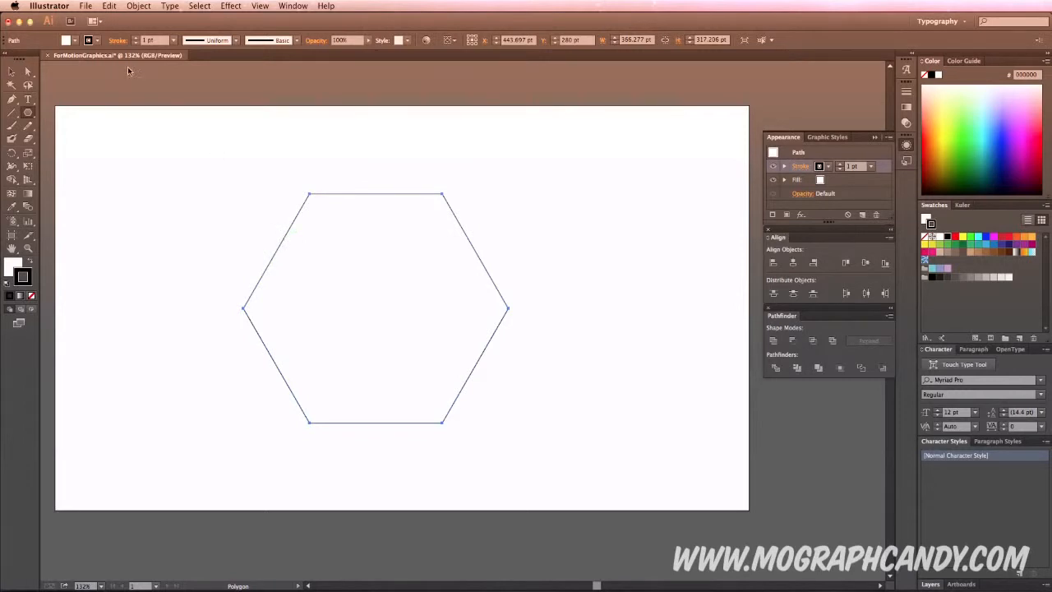
pyautogui.click(138, 39)
pyautogui.click(137, 39)
pyautogui.click(12, 72)
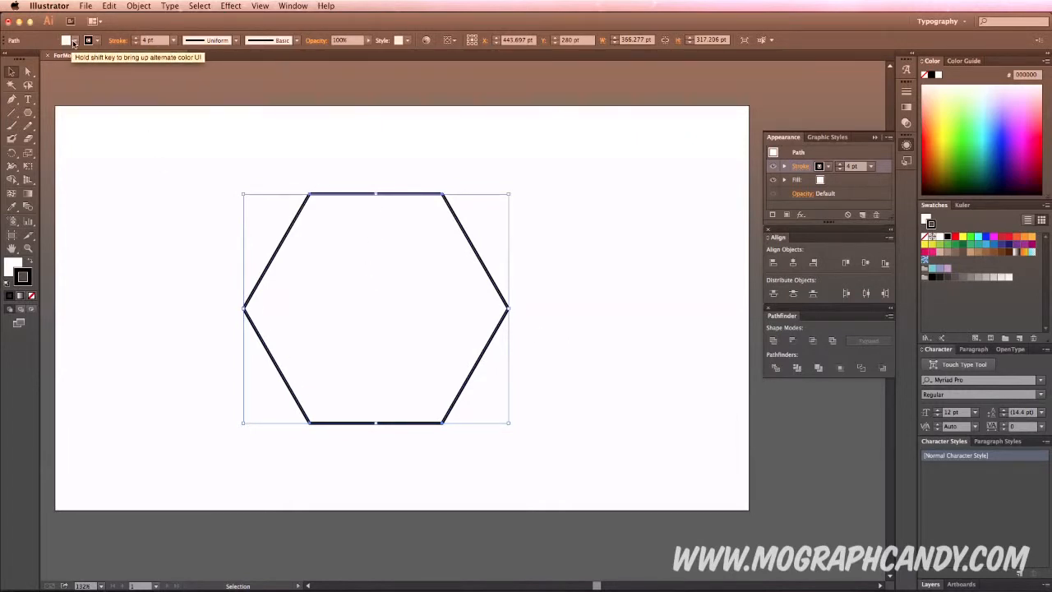
# Show the transparency grid and delete the white-filled hexagon.
pyautogui.click(259, 6)
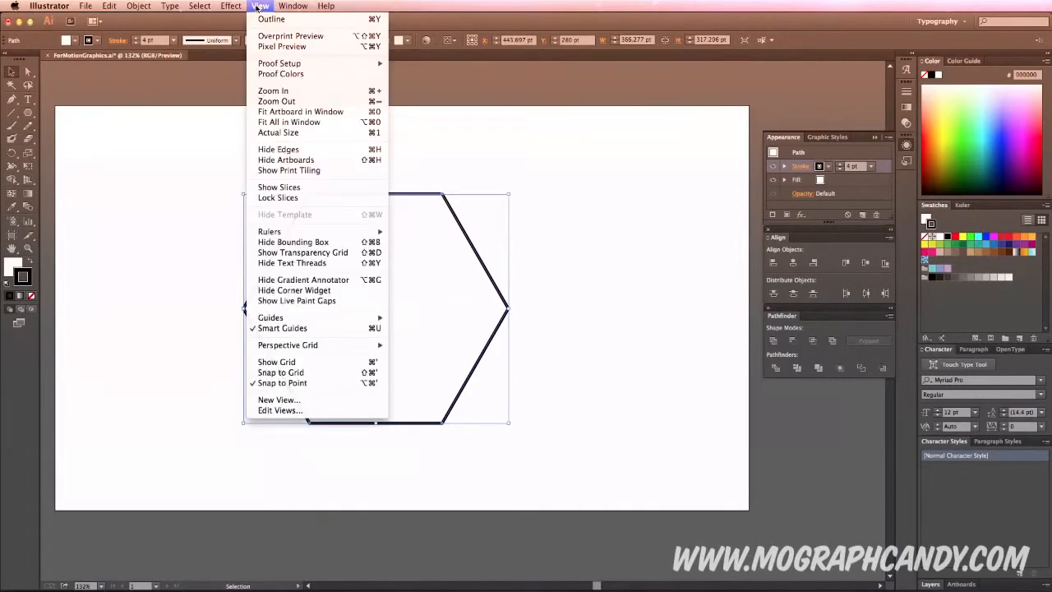
pyautogui.click(299, 252)
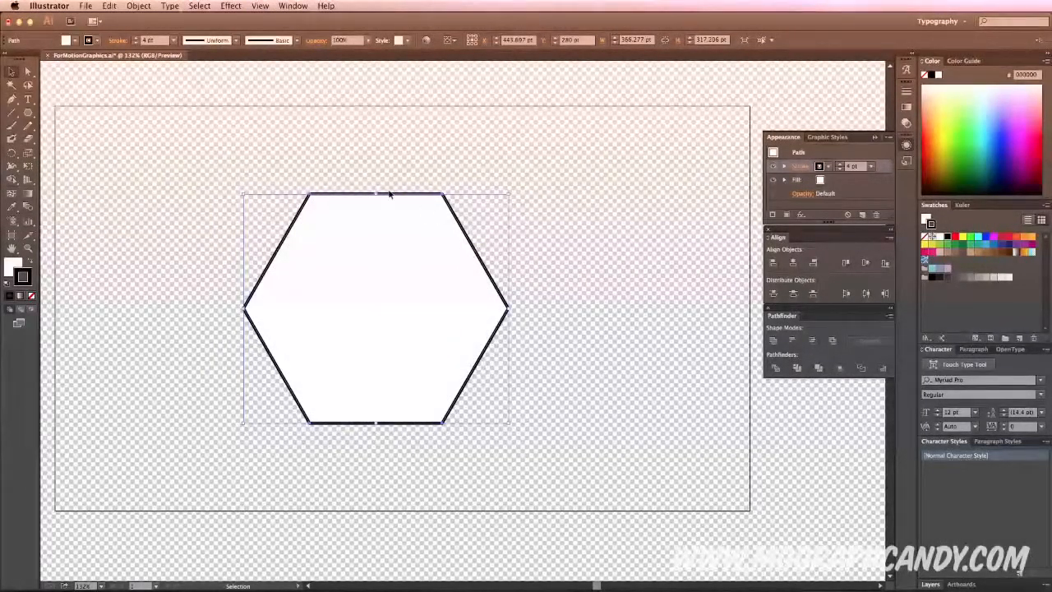
pyautogui.press('Delete')
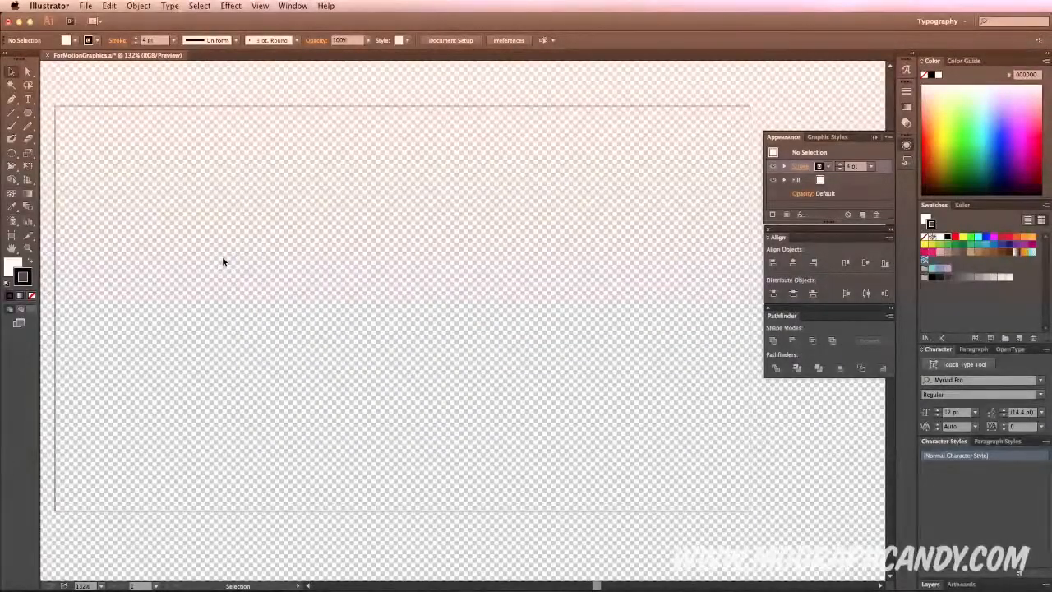
# Set the fill to None and draw an outlined hexagon about 378 by 327 pt in the upper middle of the artboard.
pyautogui.click(75, 45)
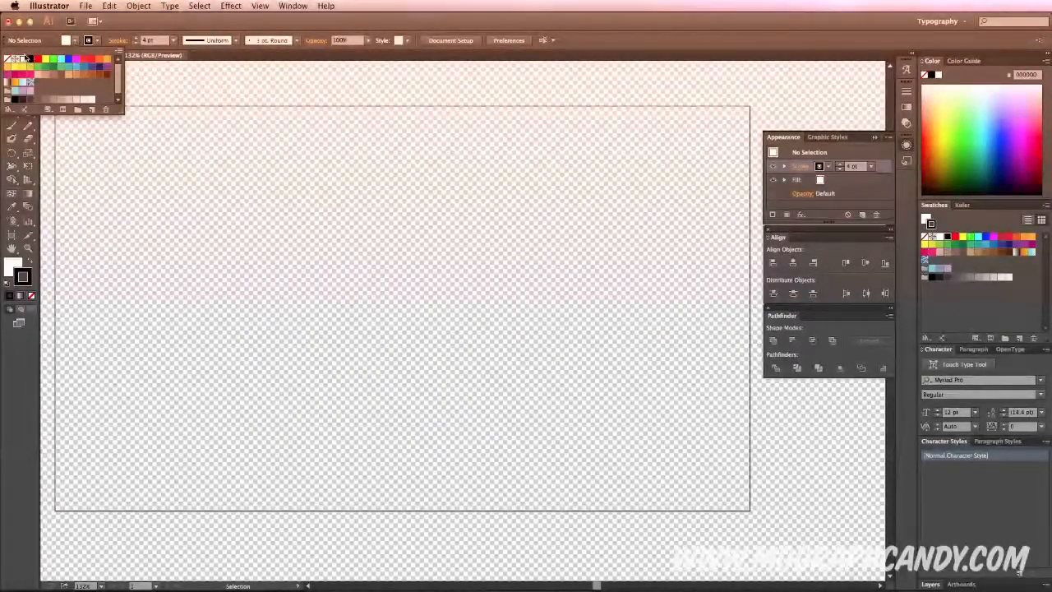
pyautogui.click(8, 60)
pyautogui.click(60, 147)
pyautogui.moveTo(31, 117); pyautogui.dragTo(66, 159)
pyautogui.moveTo(377, 271)
pyautogui.mouseDown()
pyautogui.moveTo(489, 364)
pyautogui.moveTo(492, 257)
pyautogui.mouseUp()
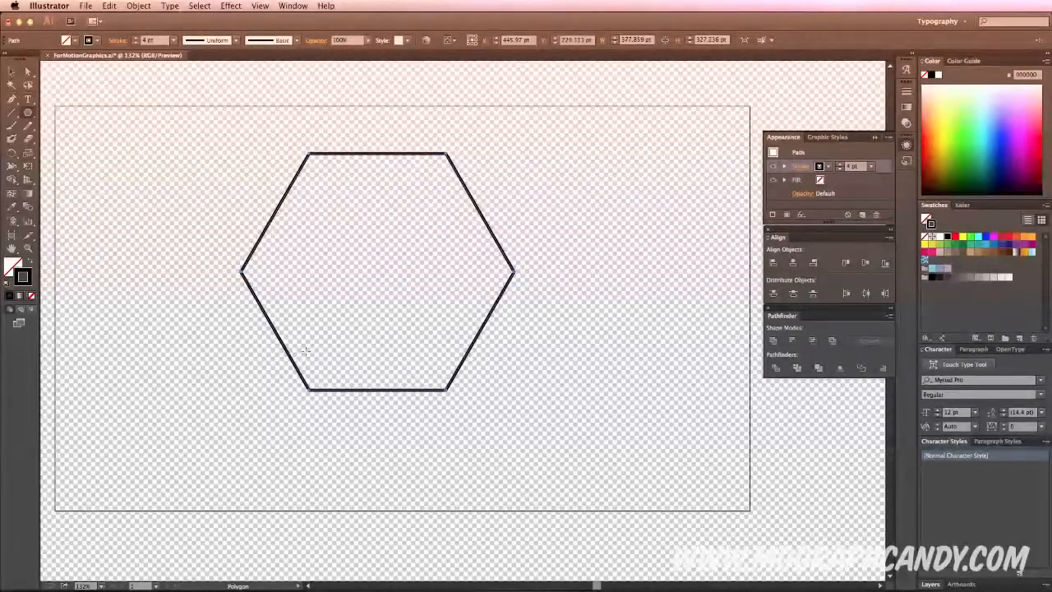
# Remove the hexagon's stroke and give it a solid blue fill.
pyautogui.click(11, 71)
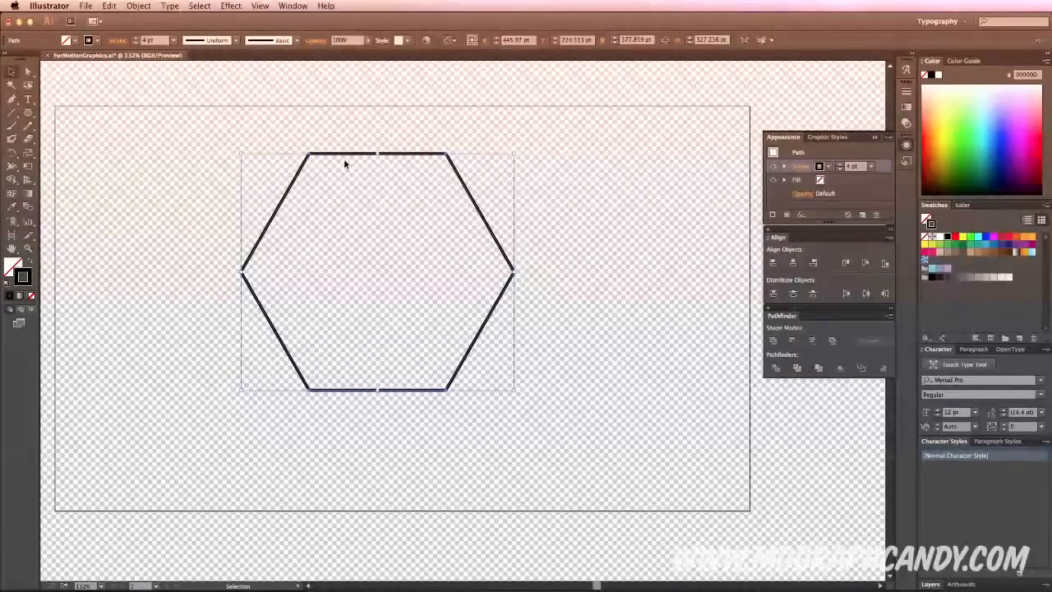
pyautogui.click(68, 39)
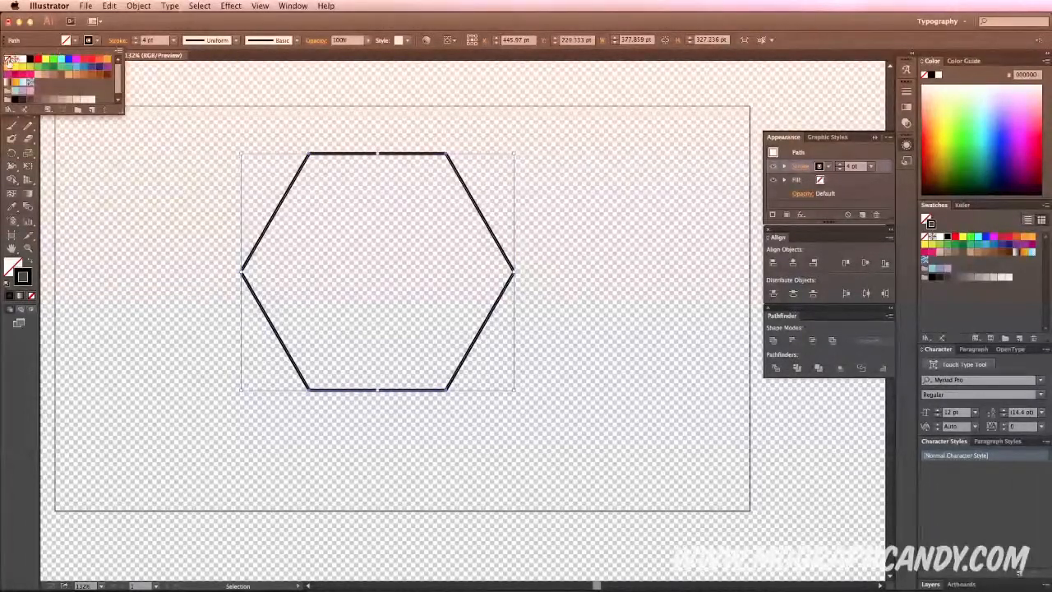
pyautogui.click(12, 60)
pyautogui.click(324, 236)
pyautogui.click(301, 176)
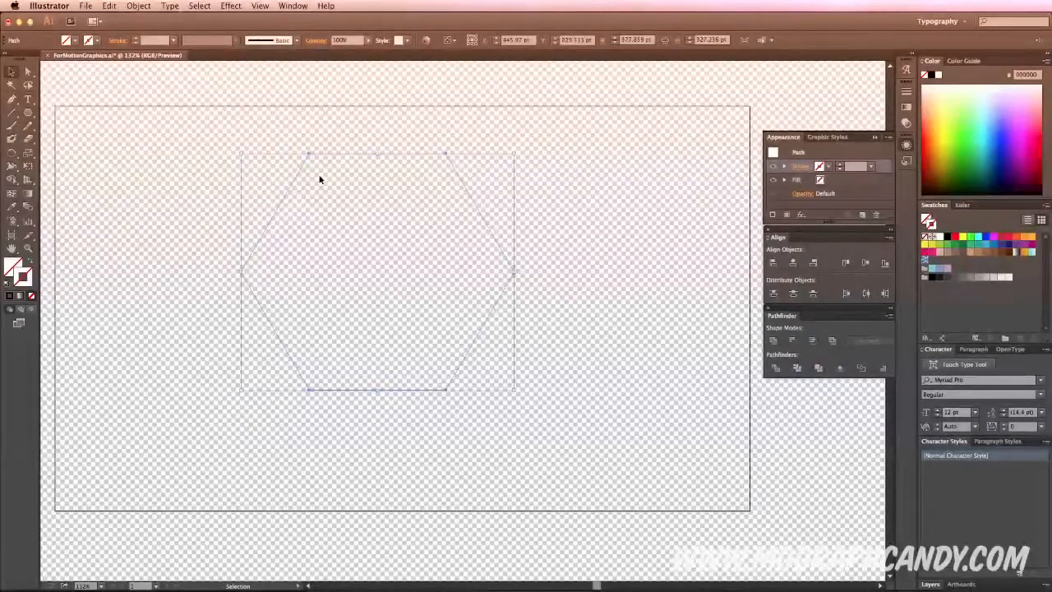
pyautogui.click(66, 40)
pyautogui.click(68, 58)
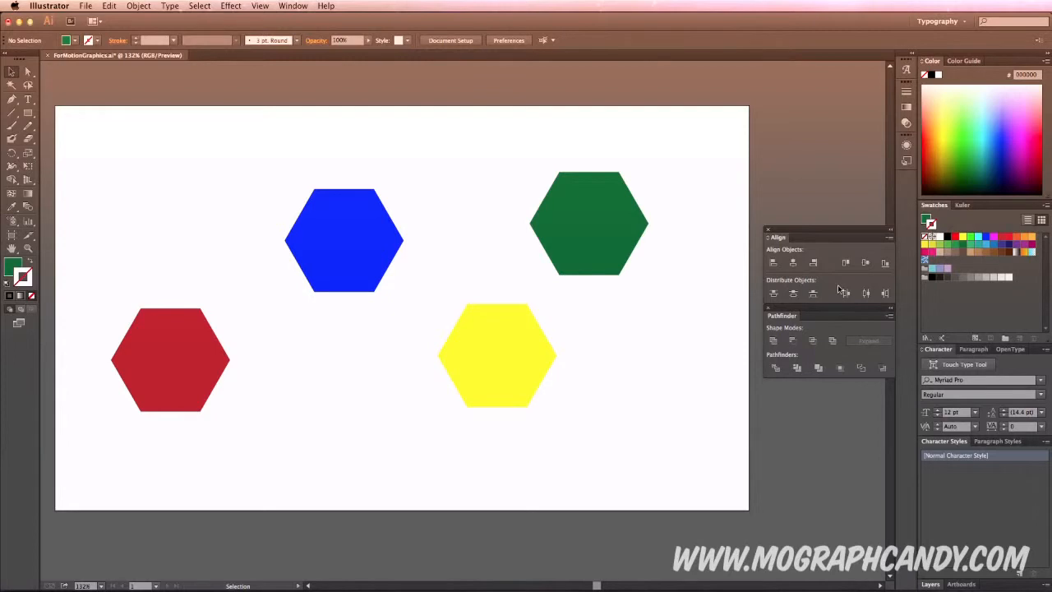
# Align the four coloured hexagons by their vertical centres and distribute them evenly by their horizontal centres.
pyautogui.moveTo(78, 150); pyautogui.dragTo(674, 409)
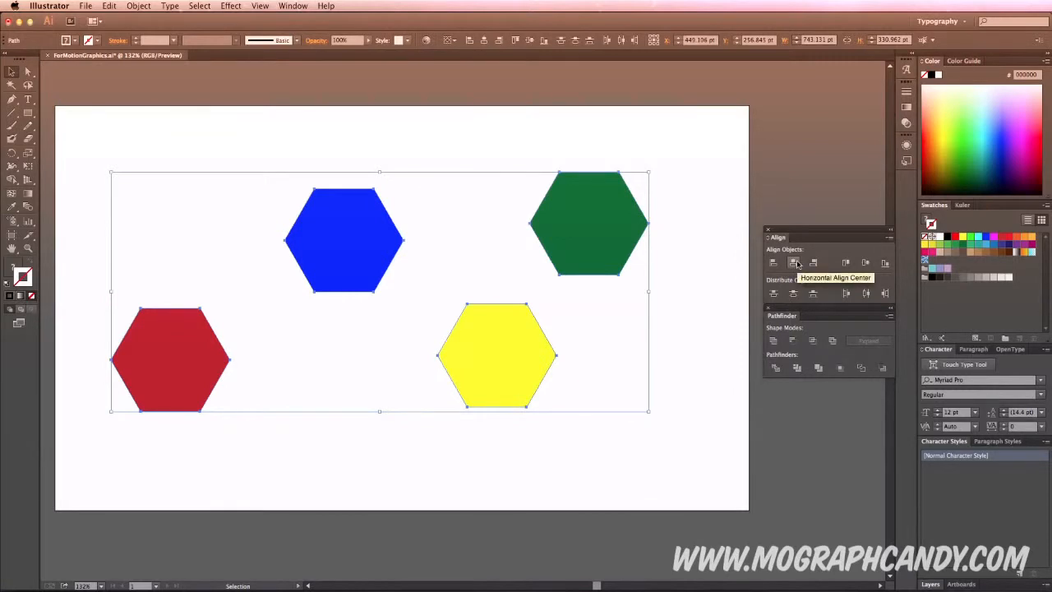
pyautogui.click(867, 263)
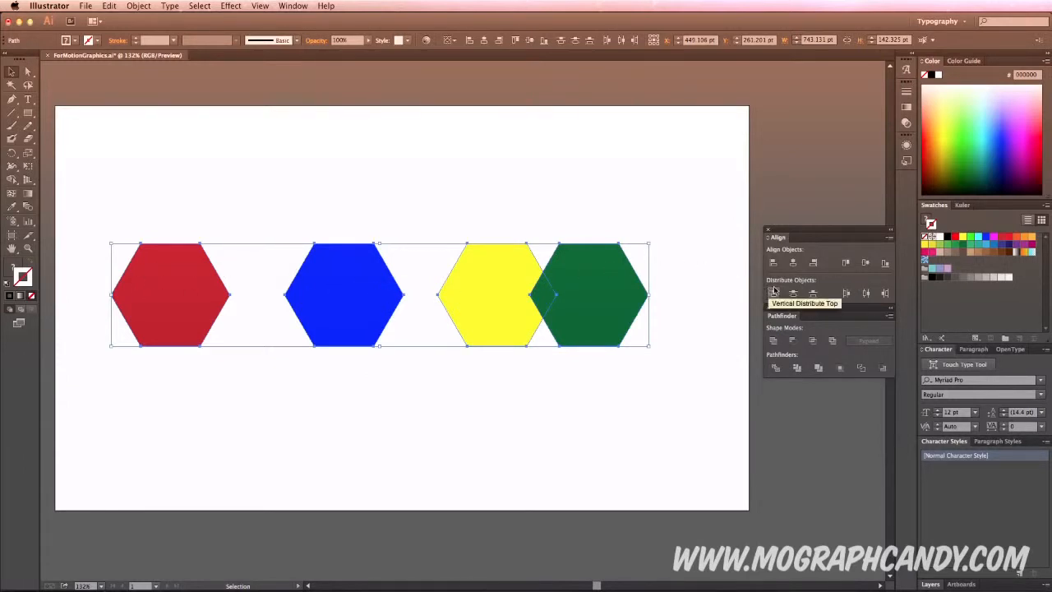
pyautogui.click(865, 294)
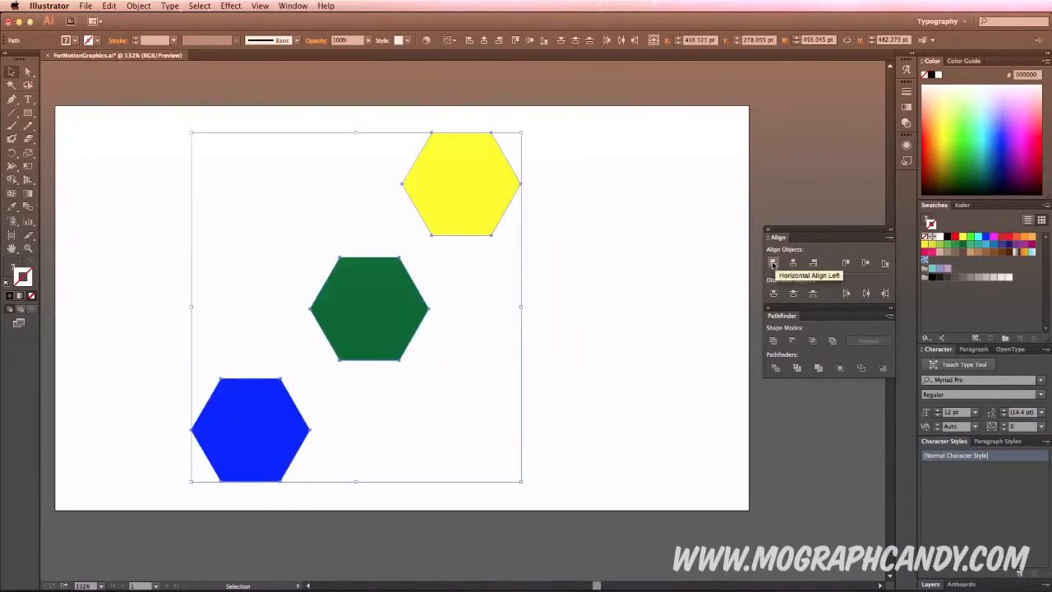
# Try the horizontal left, centre and right alignments on the three hexagons, undoing each one.
pyautogui.click(773, 266)
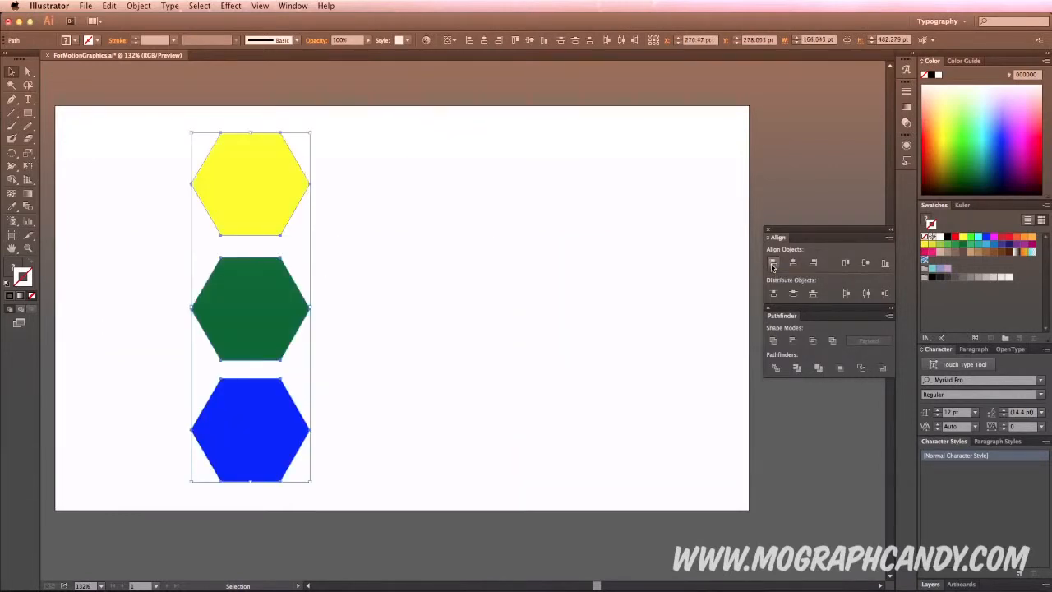
pyautogui.press('super+z')
pyautogui.click(794, 265)
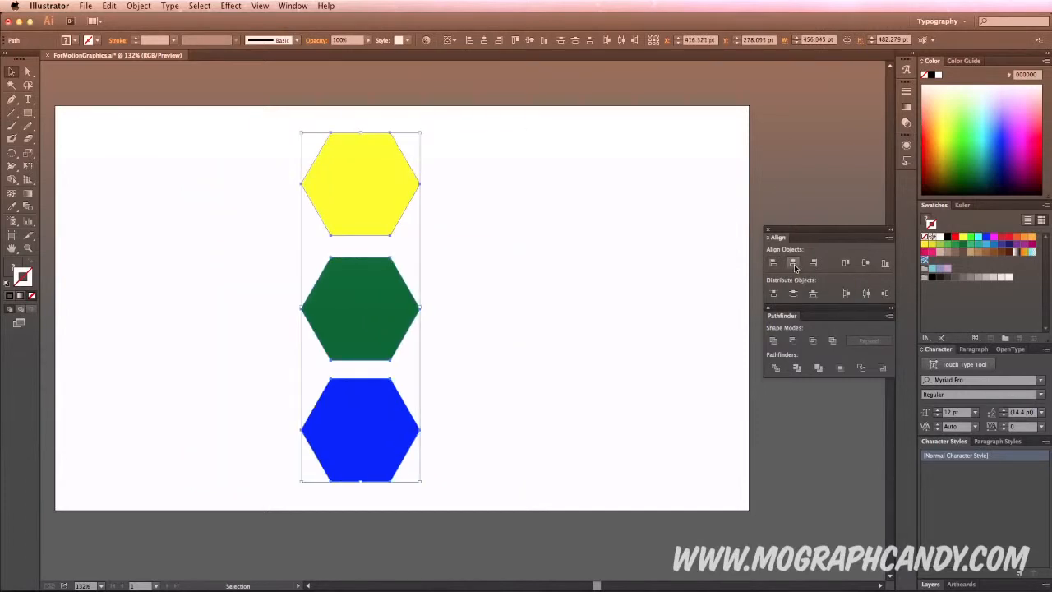
pyautogui.press('super+z')
pyautogui.click(813, 263)
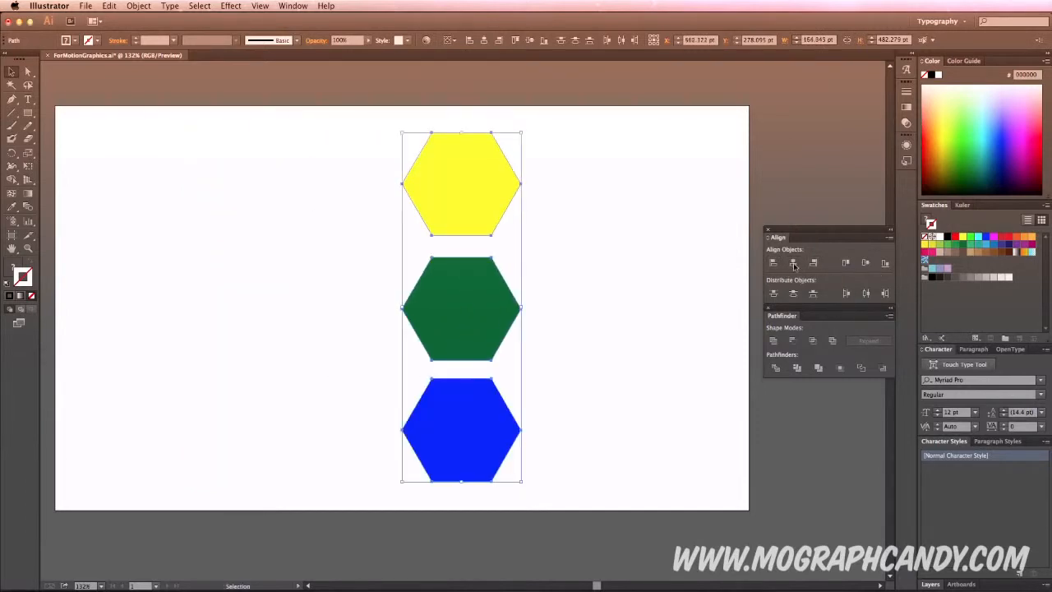
pyautogui.press('super+z')
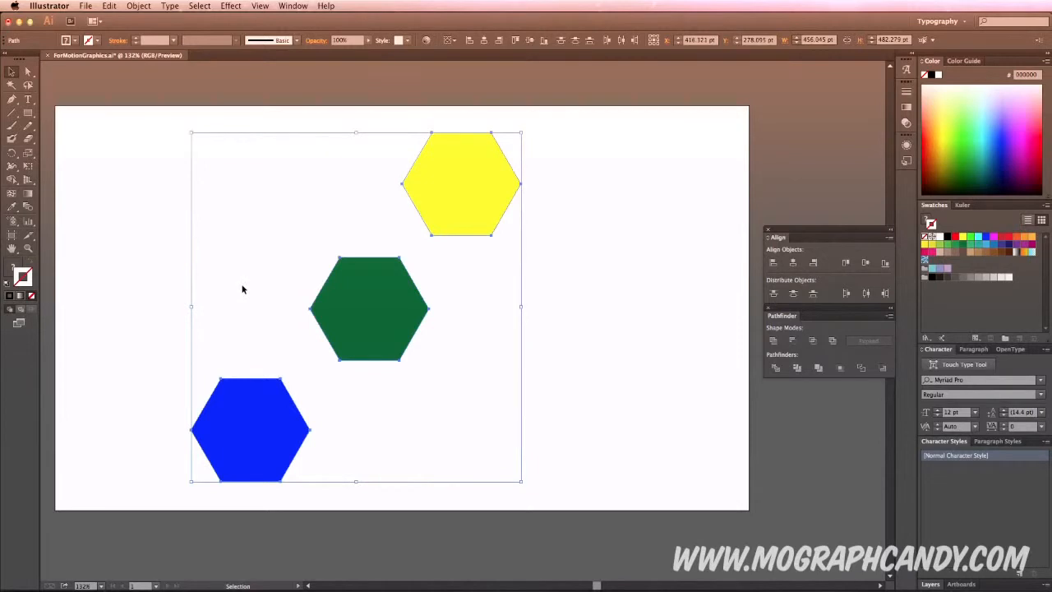
# Try a top alignment on the three hexagons, undo it, and align them by their vertical centres.
pyautogui.click(846, 263)
pyautogui.press('super+z')
pyautogui.click(873, 264)
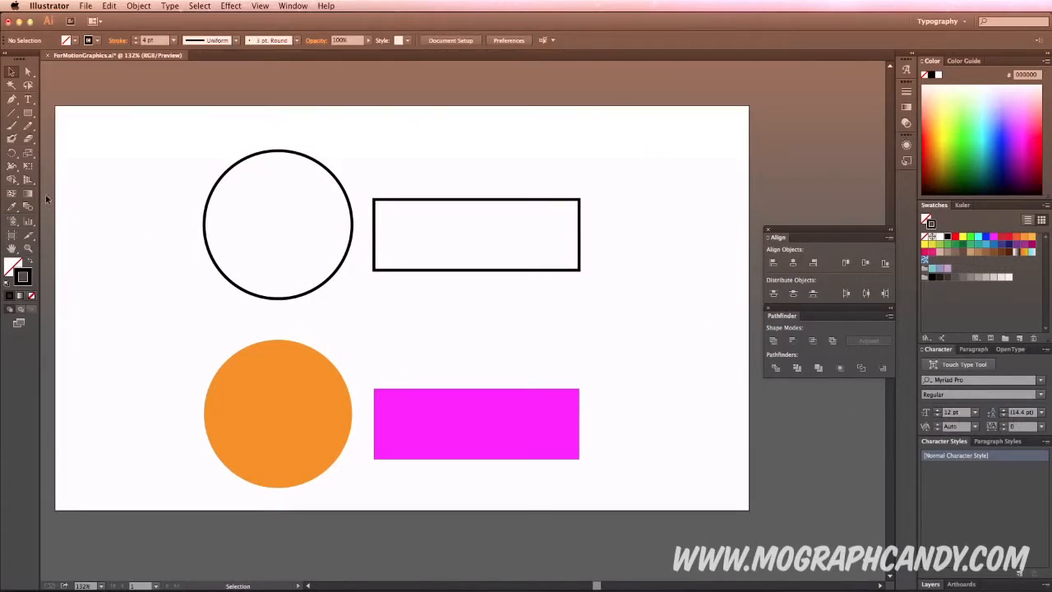
# Move the outlined rectangle horizontally so its left end overlaps the outlined circle.
pyautogui.moveTo(28, 113); pyautogui.dragTo(96, 233)
pyautogui.press('v')
pyautogui.click(485, 200)
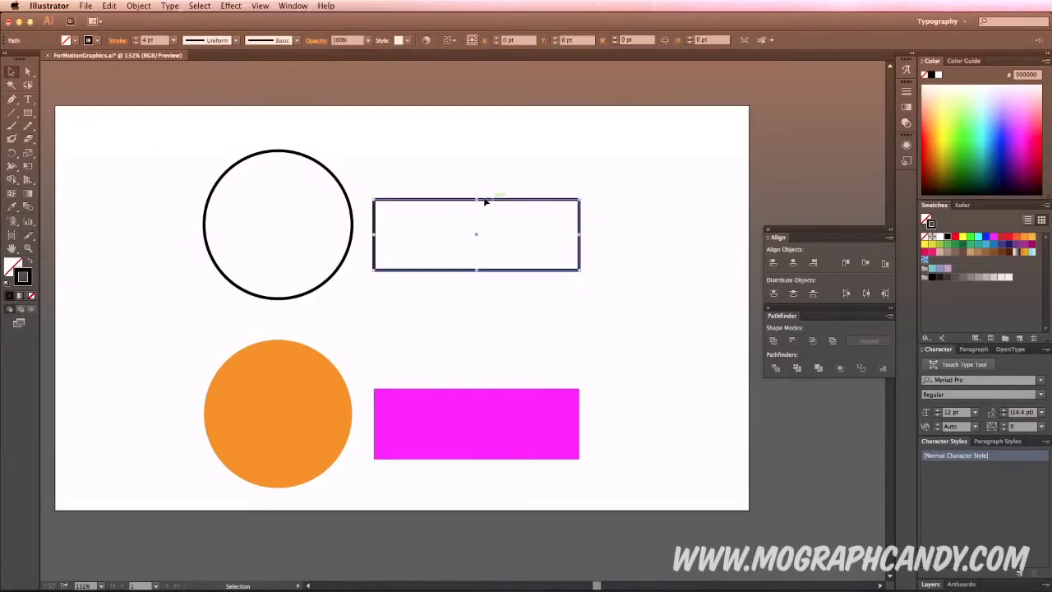
pyautogui.moveTo(477, 199); pyautogui.dragTo(403, 198)
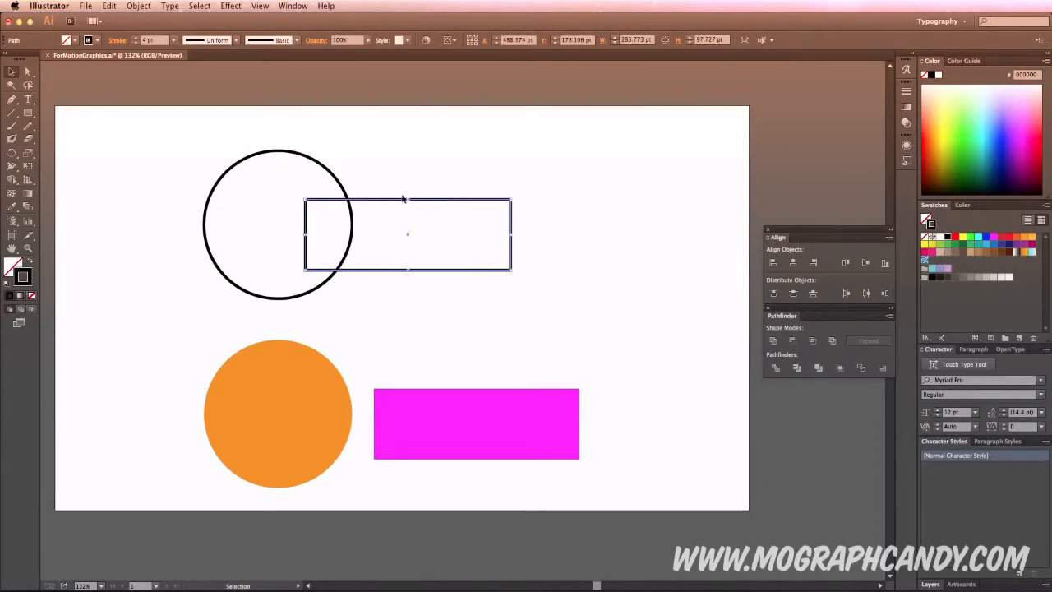
# Unite the outlined circle and rectangle into a single path and reposition the merged shape.
pyautogui.moveTo(156, 149); pyautogui.dragTo(564, 282)
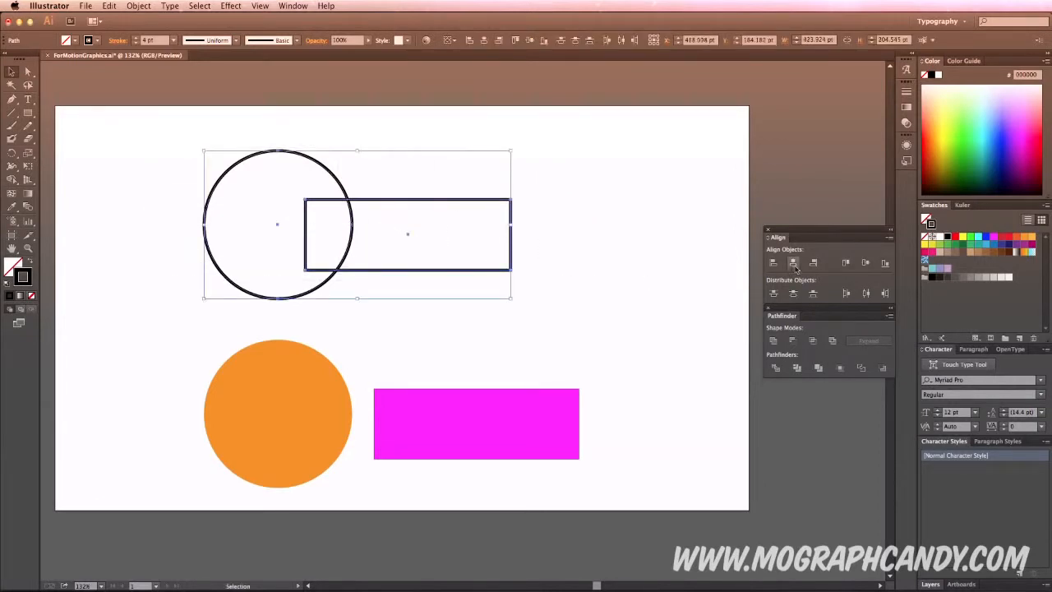
pyautogui.click(774, 342)
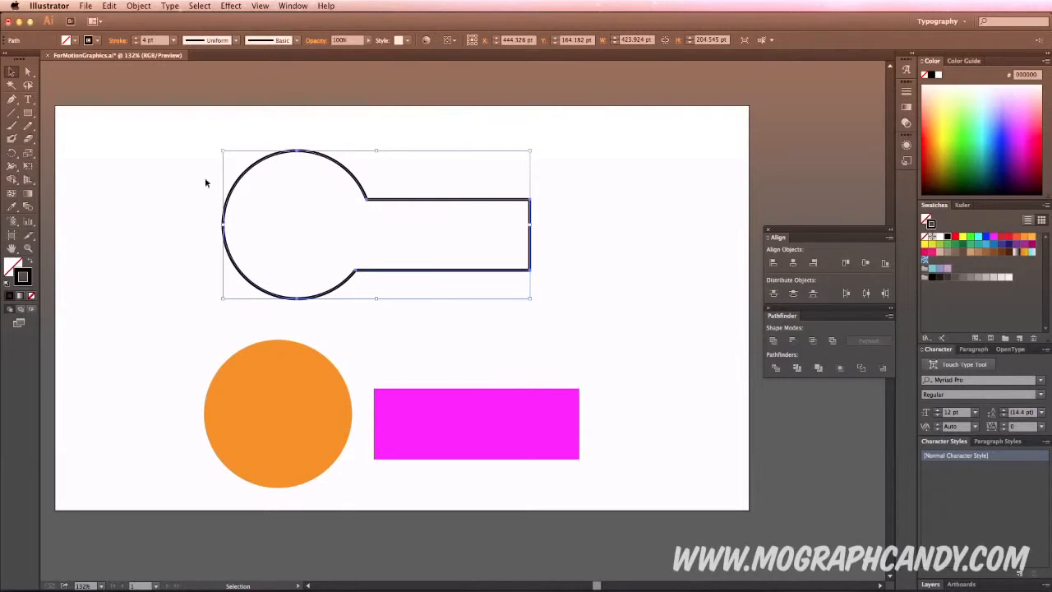
pyautogui.moveTo(421, 200); pyautogui.dragTo(402, 200)
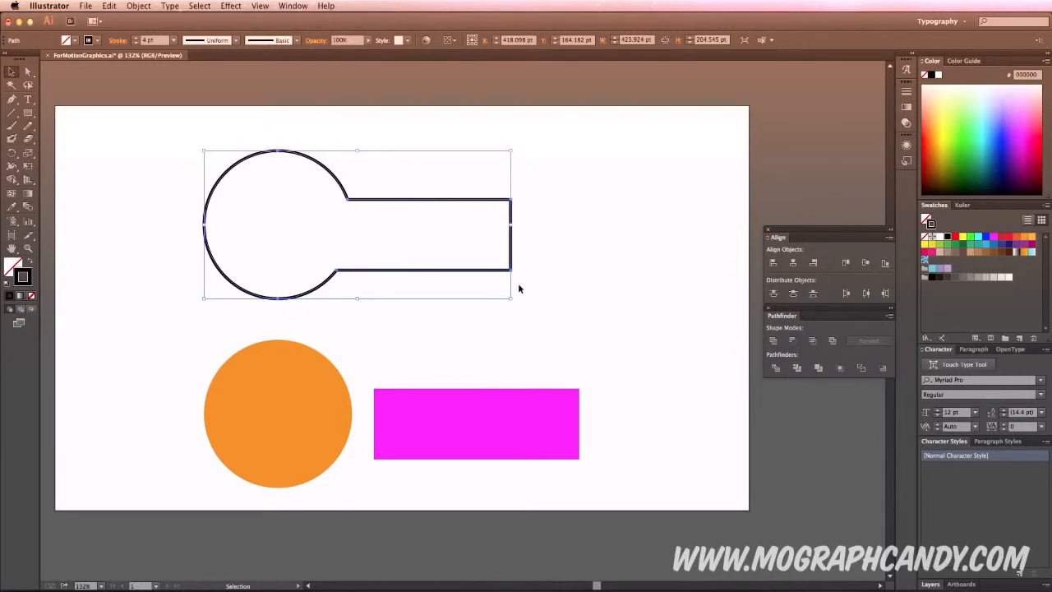
# Undo the merge and unite the outlined circle and rectangle as an editable compound shape instead.
pyautogui.press('super+z')
pyautogui.press('super+z')
pyautogui.press('super+shift+z')
pyautogui.click(678, 293)
pyautogui.moveTo(160, 148); pyautogui.dragTo(583, 297)
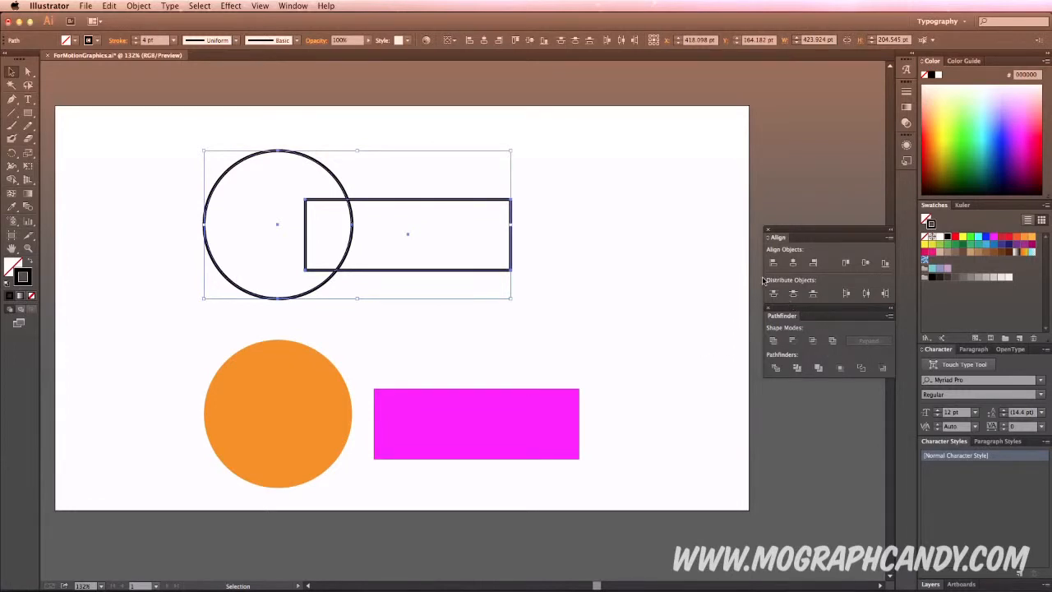
pyautogui.keyDown('alt'); pyautogui.click(773, 342); pyautogui.keyUp('alt')
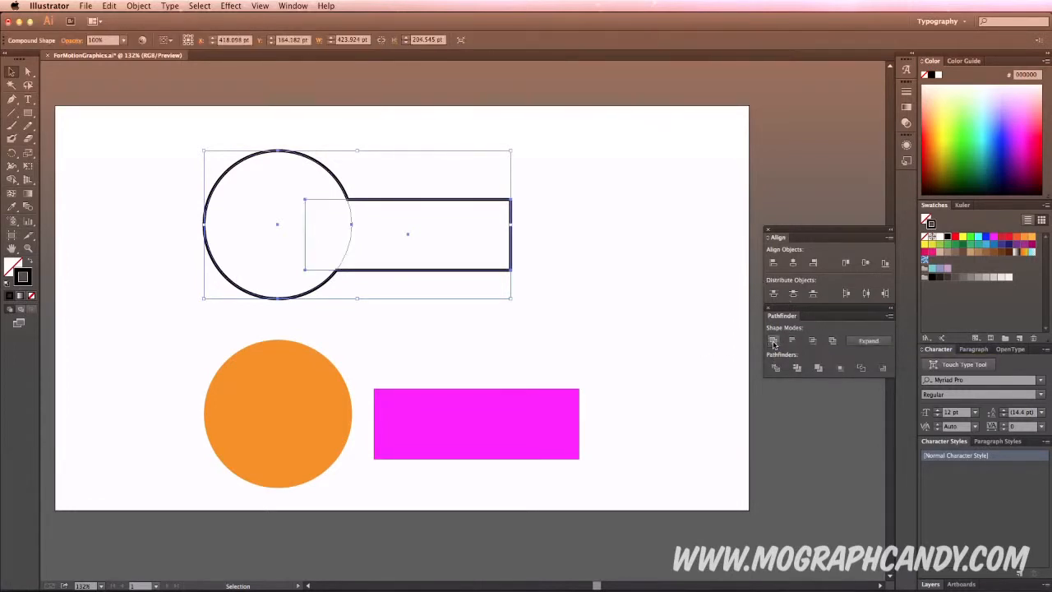
# Isolate the compound shape and move its rectangle to different positions relative to the circle.
pyautogui.doubleClick(389, 203)
pyautogui.moveTo(394, 203)
pyautogui.mouseDown()
pyautogui.moveTo(406, 200)
pyautogui.moveTo(392, 176)
pyautogui.moveTo(384, 212)
pyautogui.mouseUp()
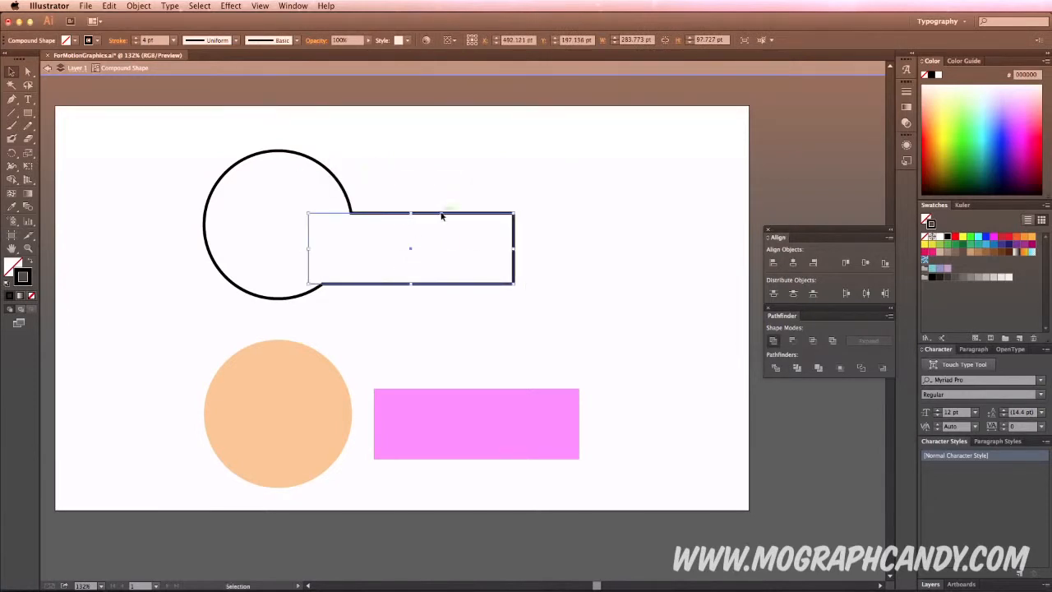
pyautogui.moveTo(442, 217); pyautogui.dragTo(257, 195)
pyautogui.click(430, 210)
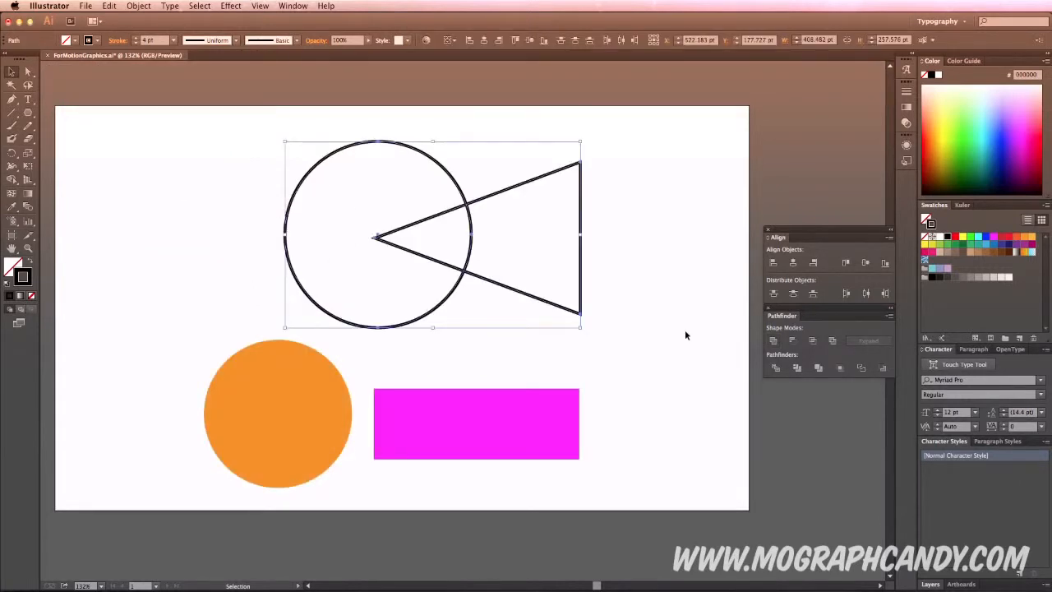
# Subtract the triangle from the outlined circle with Minus Front and fill the resulting shape with yellow.
pyautogui.click(794, 346)
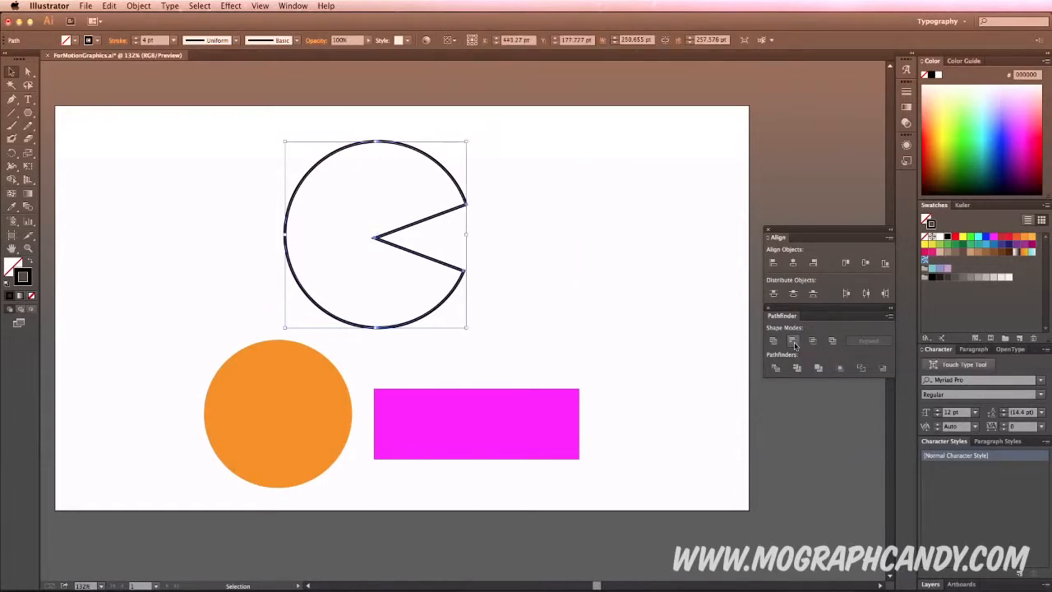
pyautogui.click(74, 40)
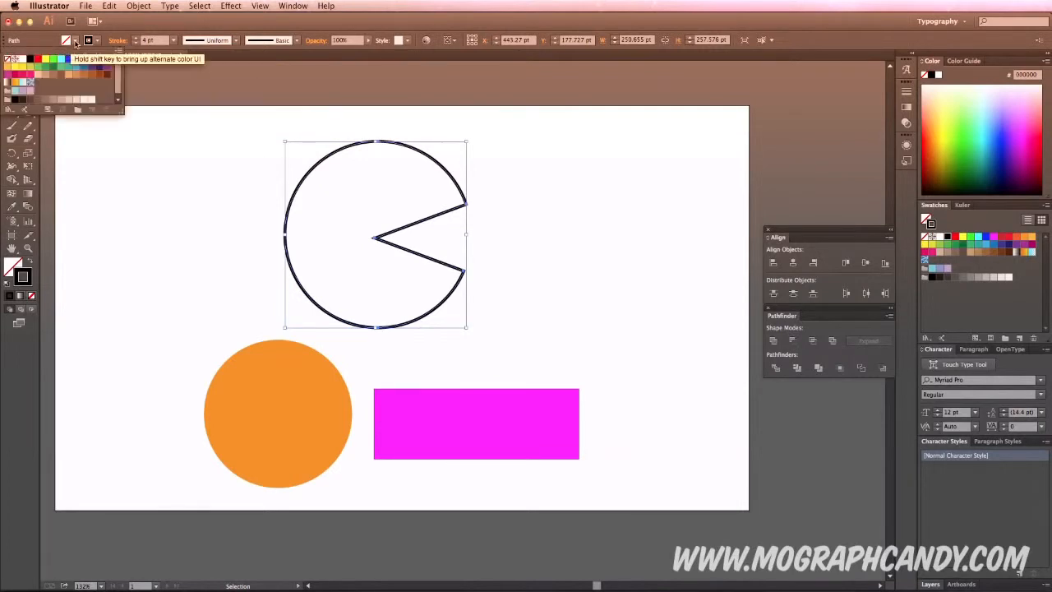
pyautogui.click(46, 61)
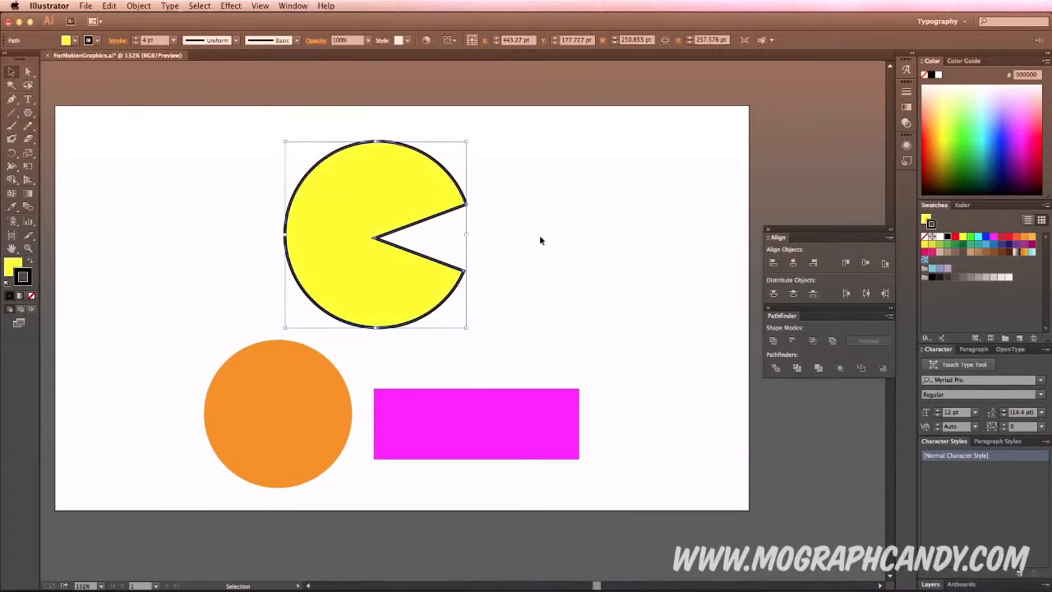
# Undo the yellow fill and the subtraction, and intersect the outlined circle and triangle to keep only their shared area, moved up and left.
pyautogui.press('super+z')
pyautogui.press('super+z')
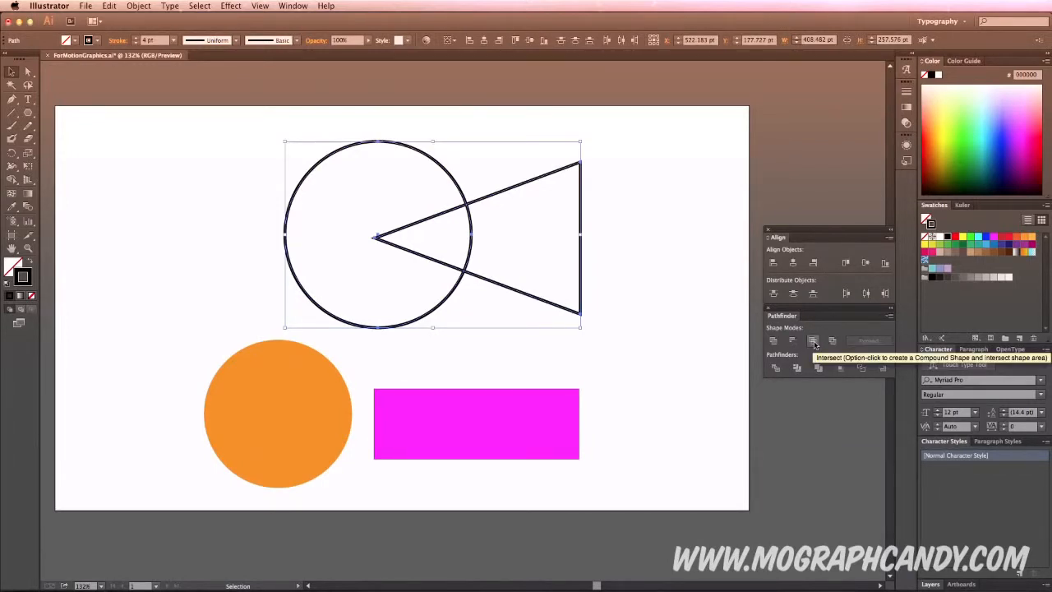
pyautogui.click(813, 344)
pyautogui.moveTo(374, 204); pyautogui.dragTo(332, 174)
pyautogui.click(696, 265)
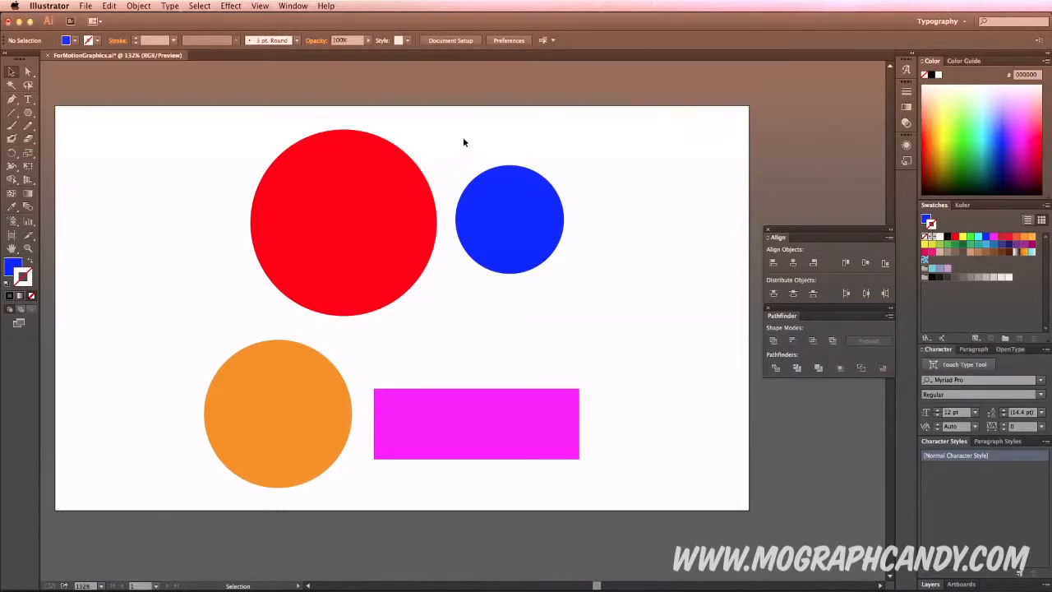
# Place the blue circle inside the red circle and exclude their overlapping area with Pathfinder.
pyautogui.click(523, 210)
pyautogui.moveTo(535, 213); pyautogui.dragTo(369, 214)
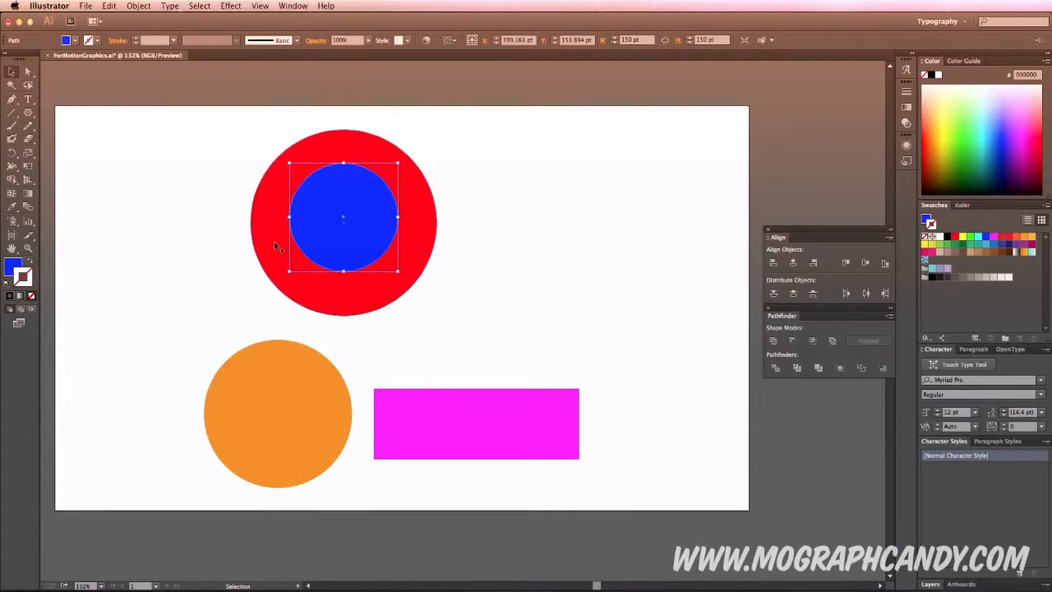
pyautogui.moveTo(529, 164); pyautogui.dragTo(214, 242)
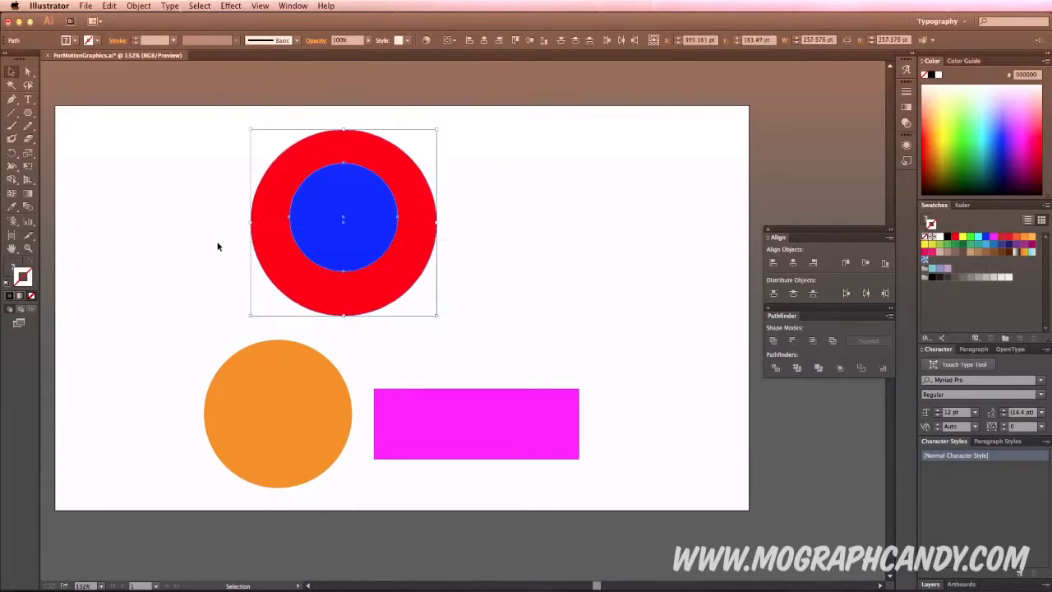
pyautogui.click(832, 342)
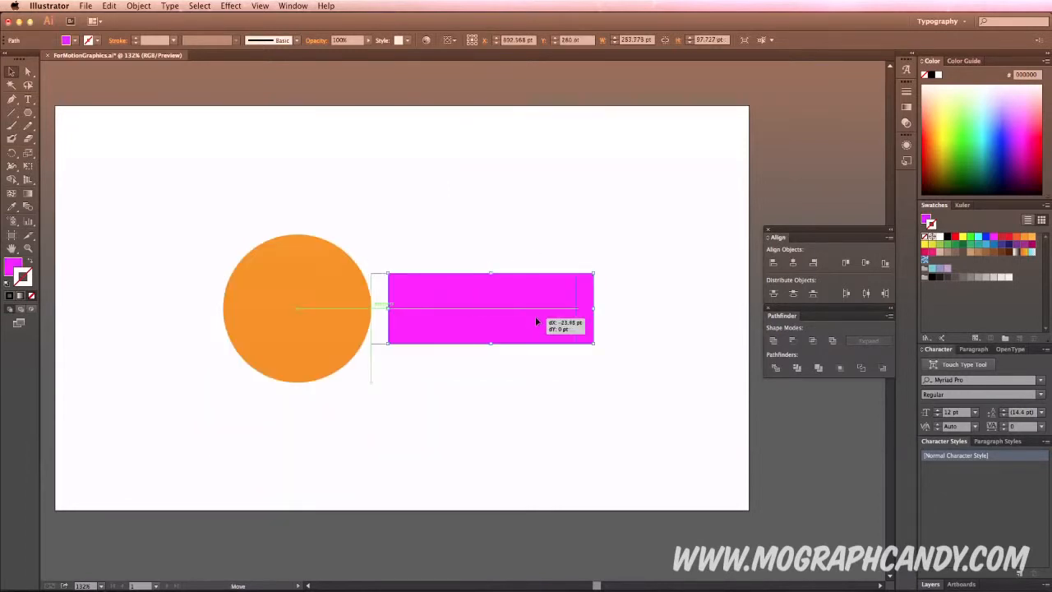
# Overlap the magenta rectangle with the orange circle and divide the two shapes with Pathfinder.
pyautogui.moveTo(538, 322); pyautogui.dragTo(476, 321)
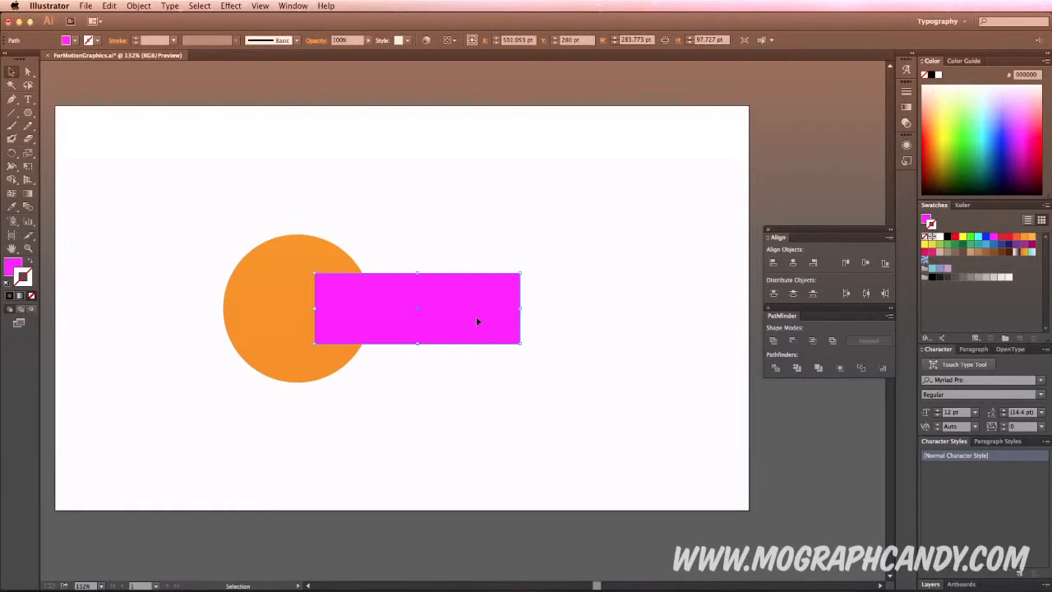
pyautogui.moveTo(167, 197); pyautogui.dragTo(556, 382)
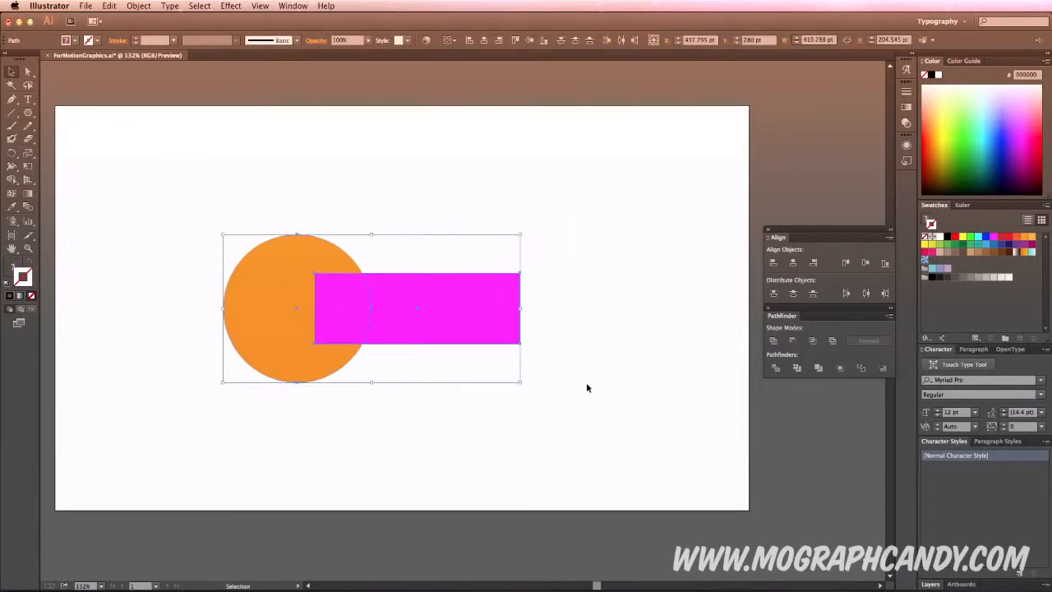
pyautogui.click(775, 369)
# Isolate the divided group and pull the rectangle piece and the overlap piece away from the orange circle.
pyautogui.click(357, 417)
pyautogui.click(483, 342)
pyautogui.doubleClick(445, 326)
pyautogui.moveTo(445, 325); pyautogui.dragTo(523, 318)
pyautogui.moveTo(340, 315); pyautogui.dragTo(407, 355)
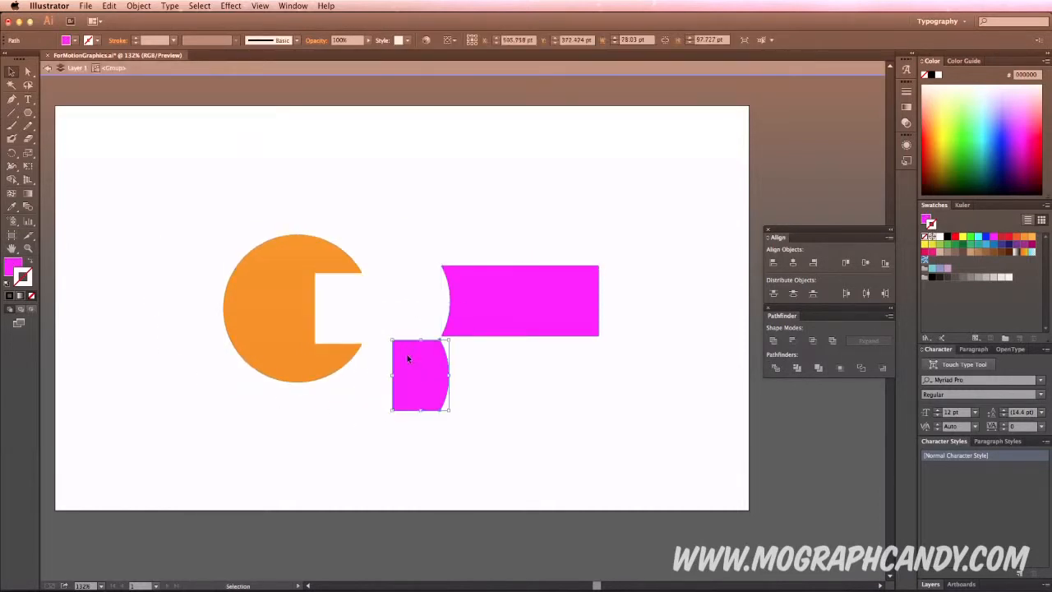
pyautogui.click(281, 268)
pyautogui.moveTo(524, 306); pyautogui.dragTo(536, 269)
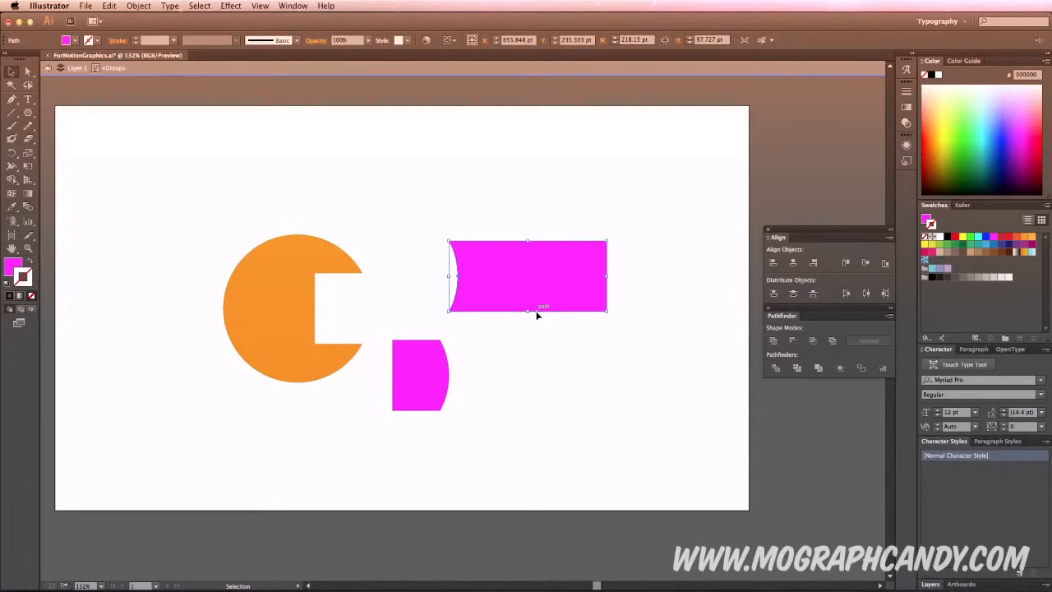
# Place the intact magenta rectangle over the orange circle's edge and apply Trim to both shapes.
pyautogui.moveTo(536, 325); pyautogui.dragTo(483, 327)
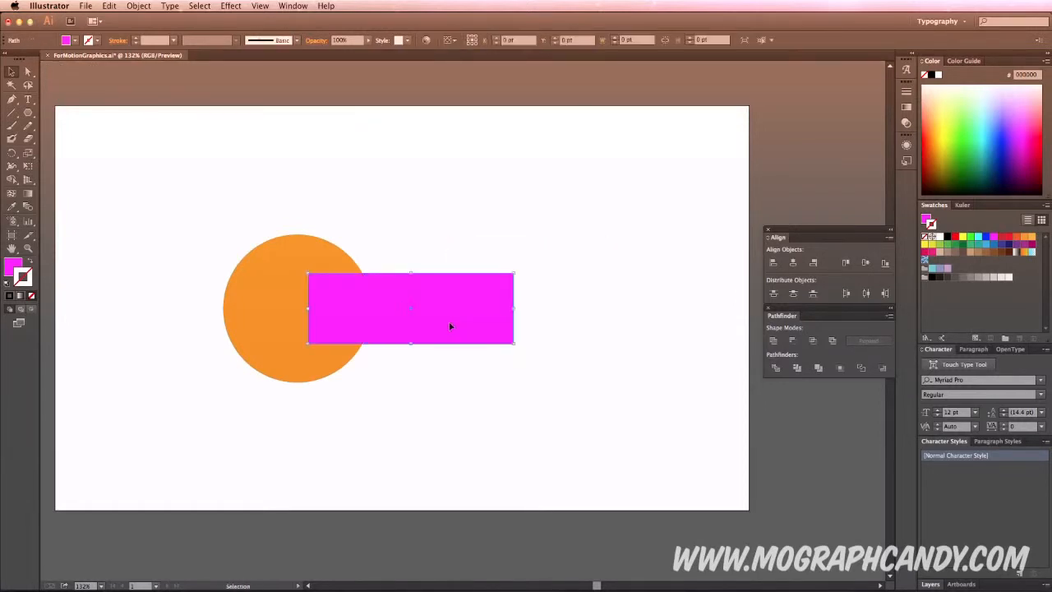
pyautogui.moveTo(165, 212); pyautogui.dragTo(589, 419)
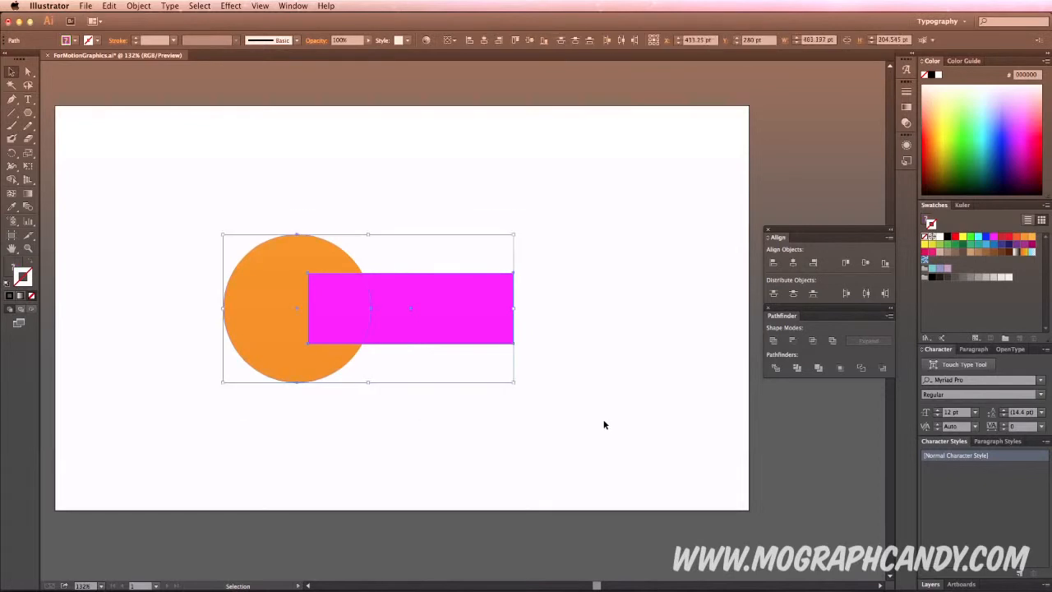
pyautogui.click(797, 372)
# Isolate the trimmed group and move its magenta rectangle clear of the cut orange circle.
pyautogui.click(496, 395)
pyautogui.click(436, 329)
pyautogui.doubleClick(462, 315)
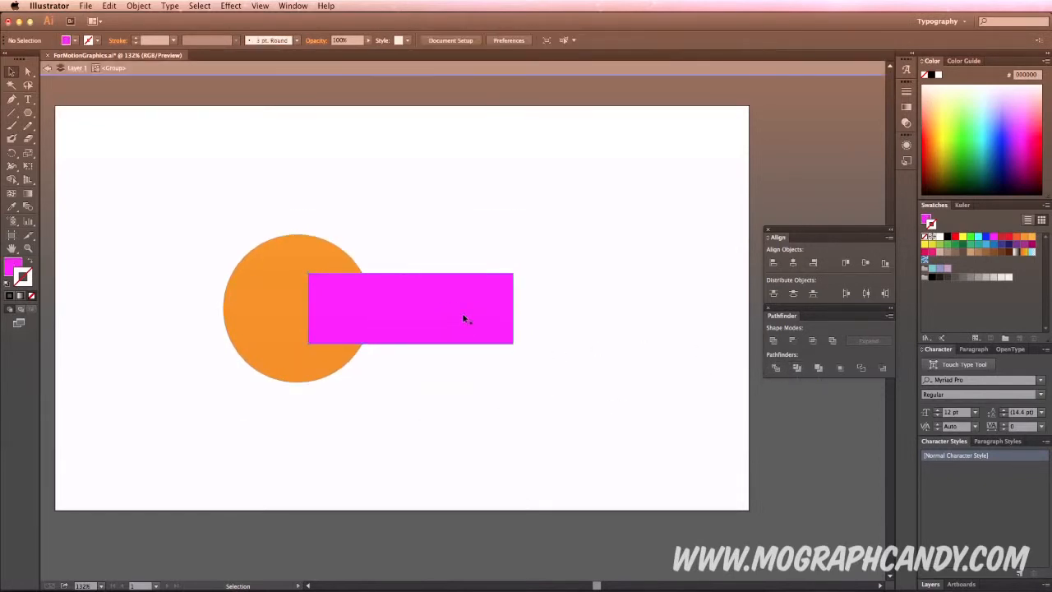
pyautogui.moveTo(383, 310); pyautogui.dragTo(497, 313)
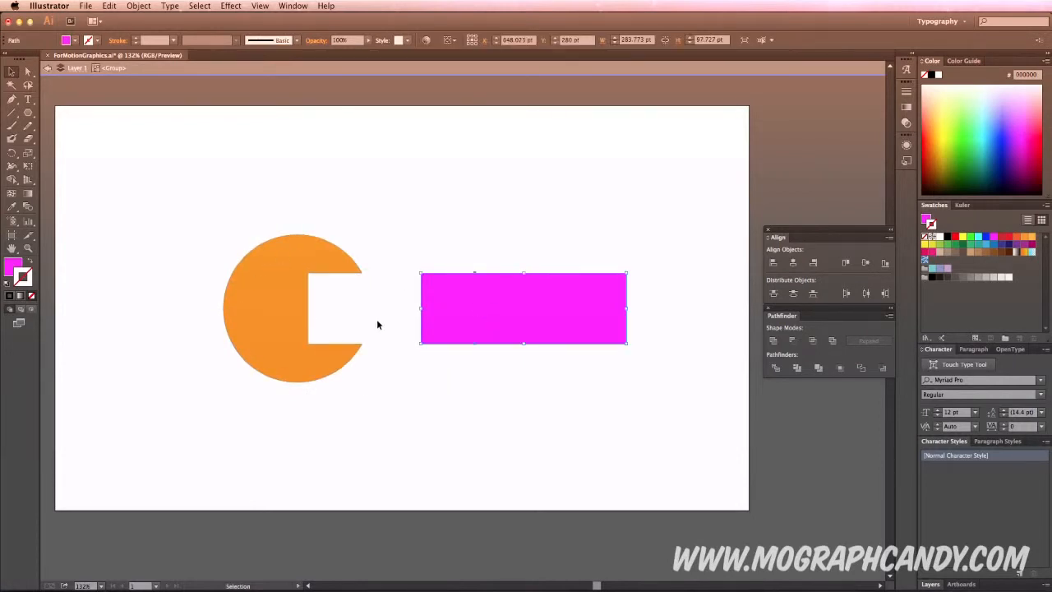
# Merge the overlapping orange circle and magenta rectangle with Pathfinder, and isolate the resulting group to move its rectangle away.
pyautogui.moveTo(544, 324); pyautogui.dragTo(465, 324)
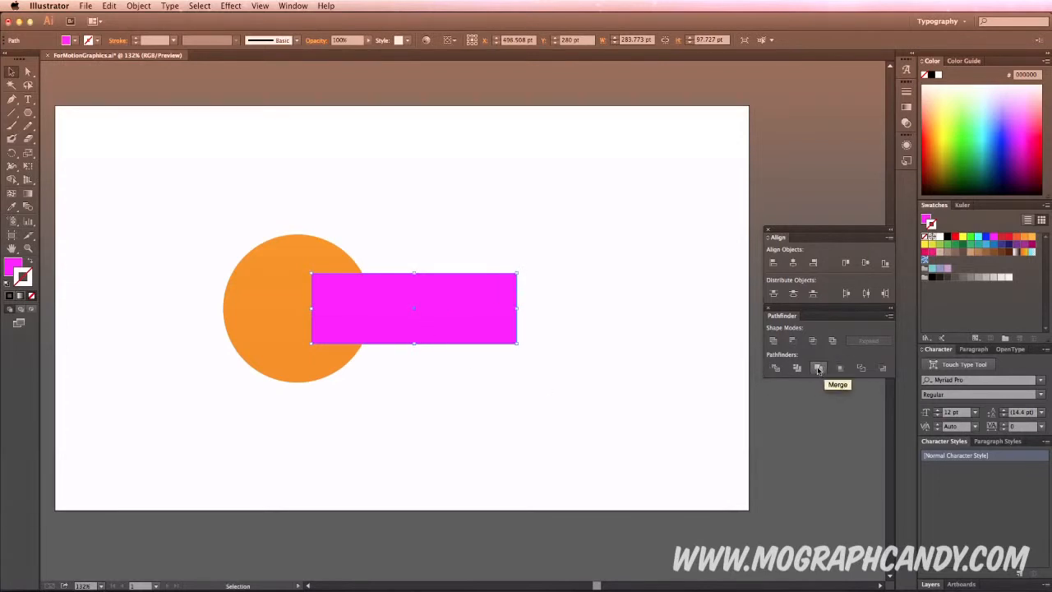
pyautogui.moveTo(157, 190); pyautogui.dragTo(514, 378)
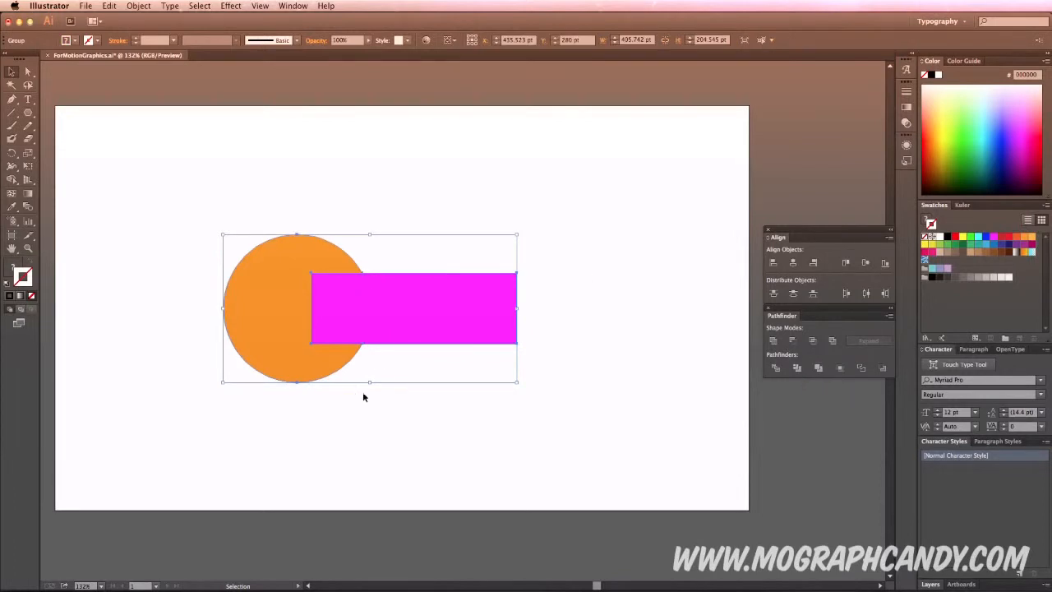
pyautogui.moveTo(477, 340); pyautogui.dragTo(608, 333)
pyautogui.doubleClick(523, 327)
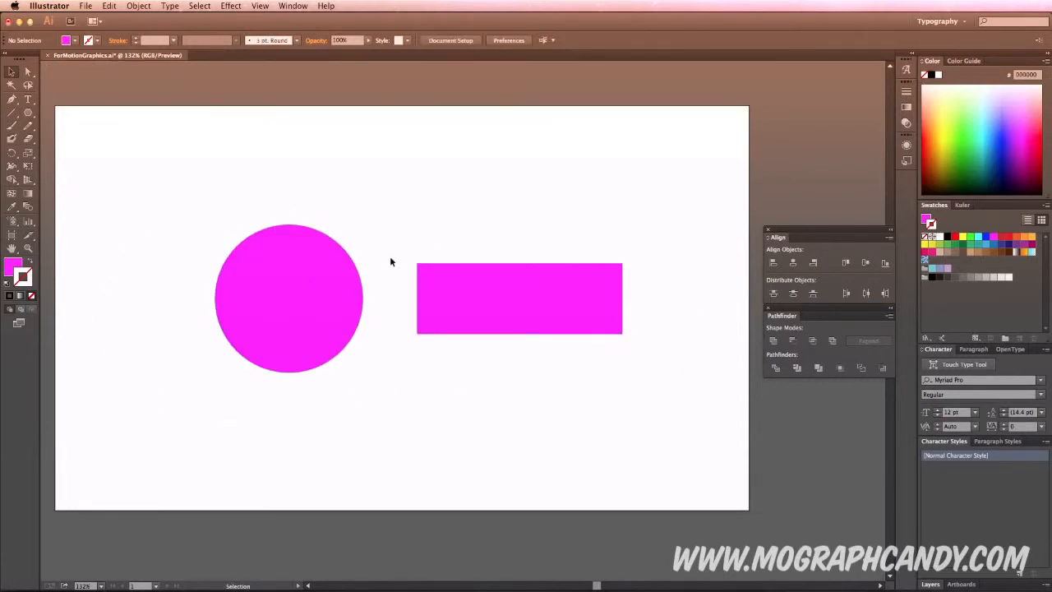
# Overlap the magenta rectangle with the magenta circle and merge the two same-coloured shapes with Pathfinder.
pyautogui.click(469, 287)
pyautogui.moveTo(521, 313); pyautogui.dragTo(417, 316)
pyautogui.moveTo(128, 201); pyautogui.dragTo(590, 374)
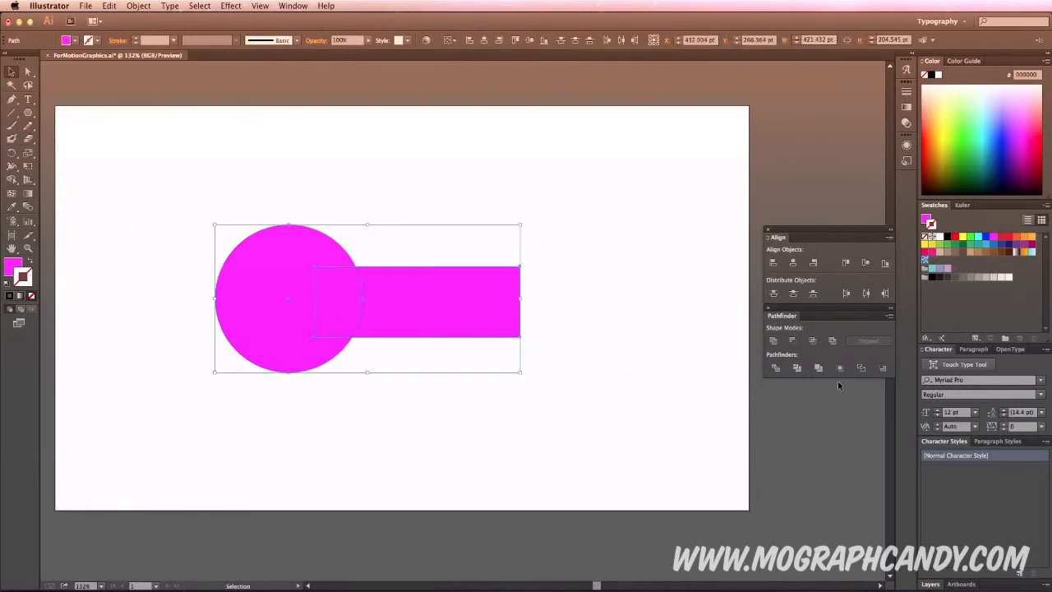
pyautogui.click(820, 368)
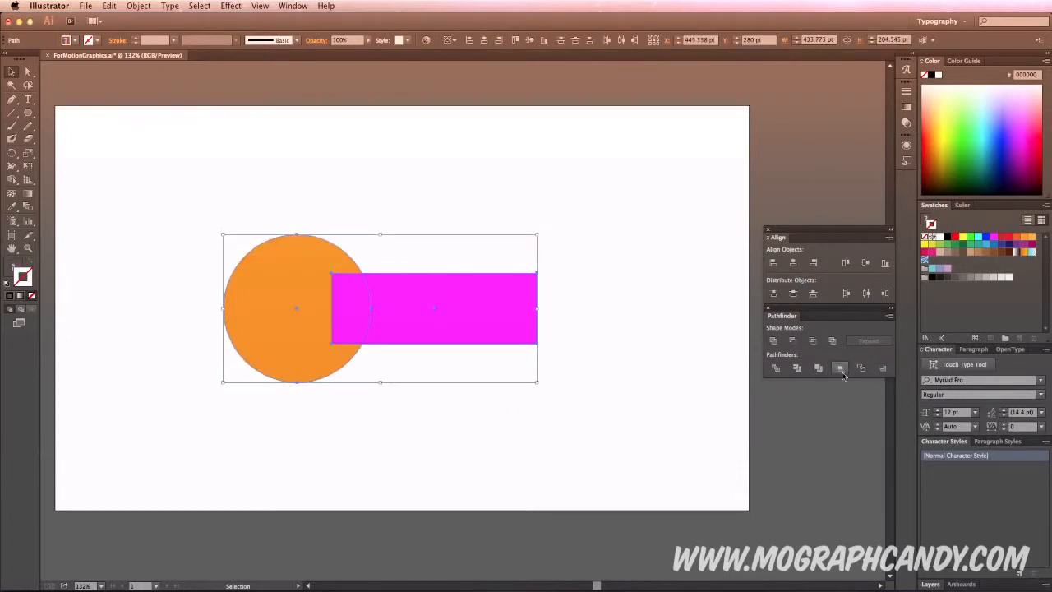
# Crop the orange circle to the overlapping magenta rectangle with Pathfinder, and undo the crop.
pyautogui.click(840, 368)
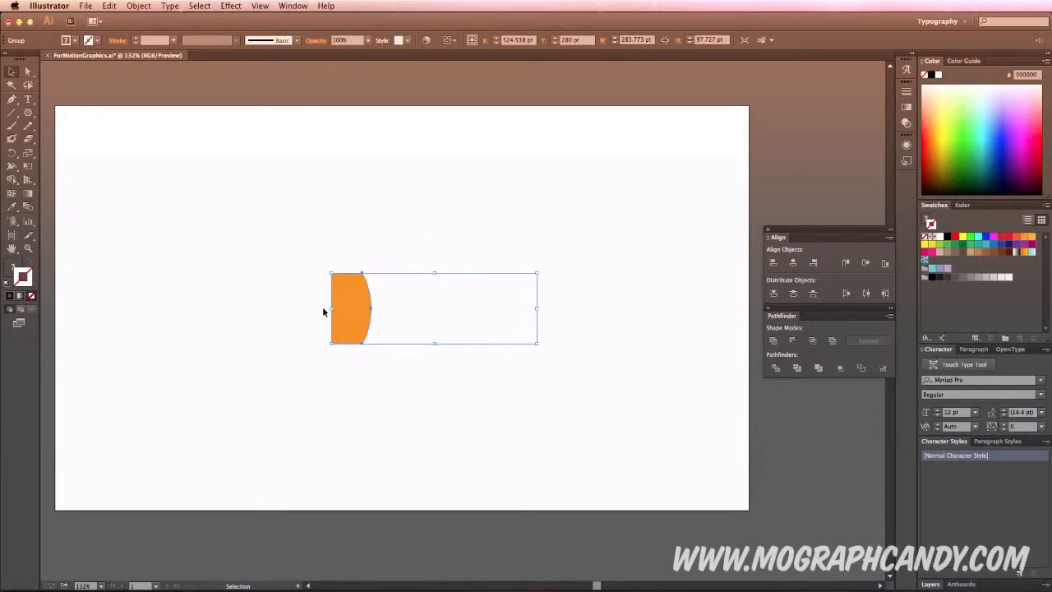
pyautogui.press('super+z')
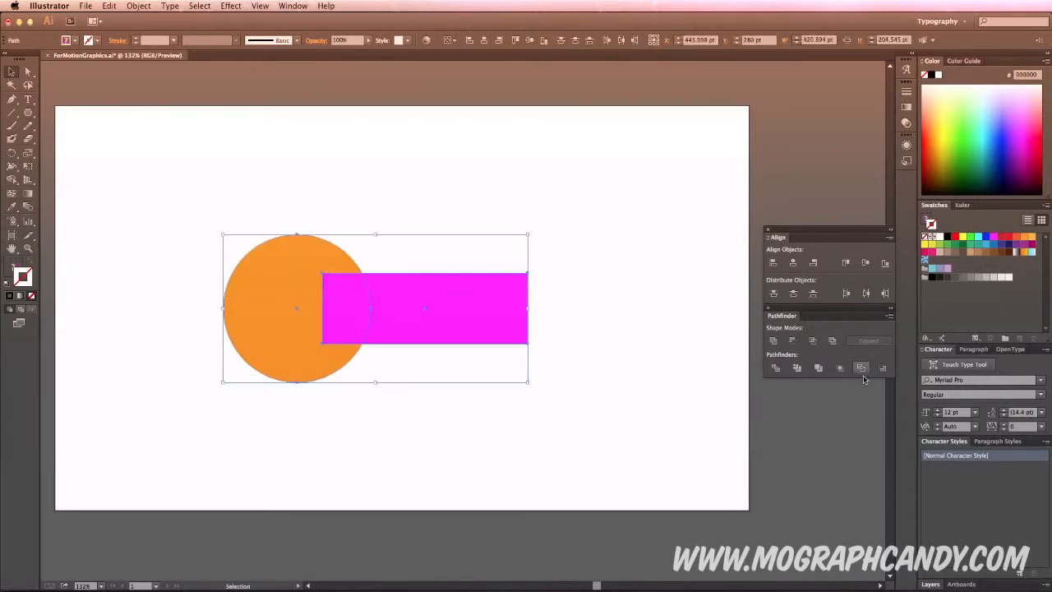
# Apply Pathfinder's Outline to the overlapping orange circle and magenta rectangle, check the resulting lines, and undo it.
pyautogui.click(862, 370)
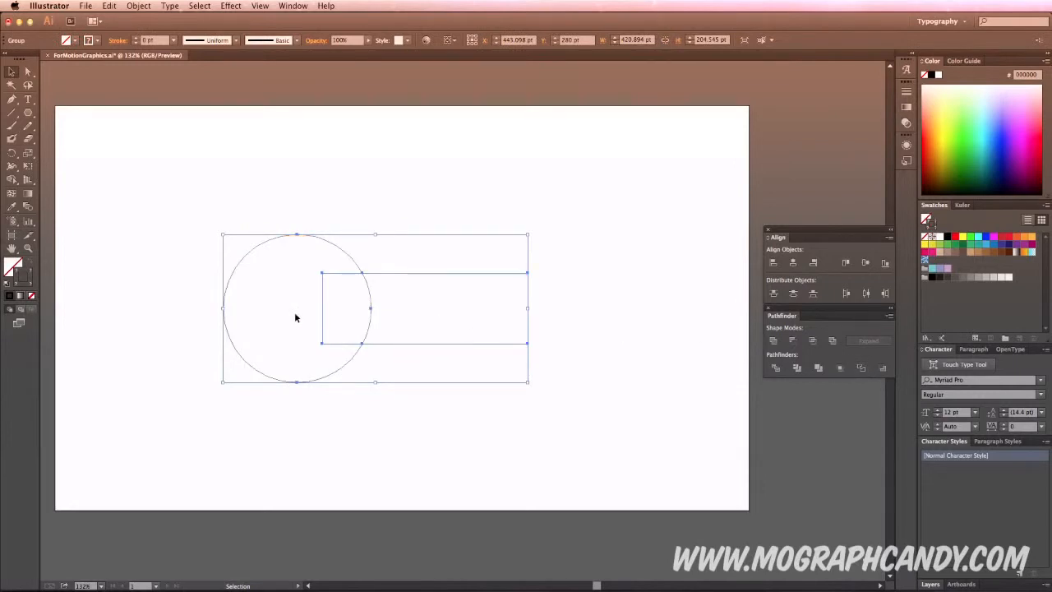
pyautogui.click(180, 226)
pyautogui.click(277, 236)
pyautogui.press('super+z')
pyautogui.press('super+z')
pyautogui.press('super+shift+z')
# Select the orange circle and magenta rectangle and subtract the circle from the rectangle with Minus Back.
pyautogui.moveTo(167, 214); pyautogui.dragTo(569, 401)
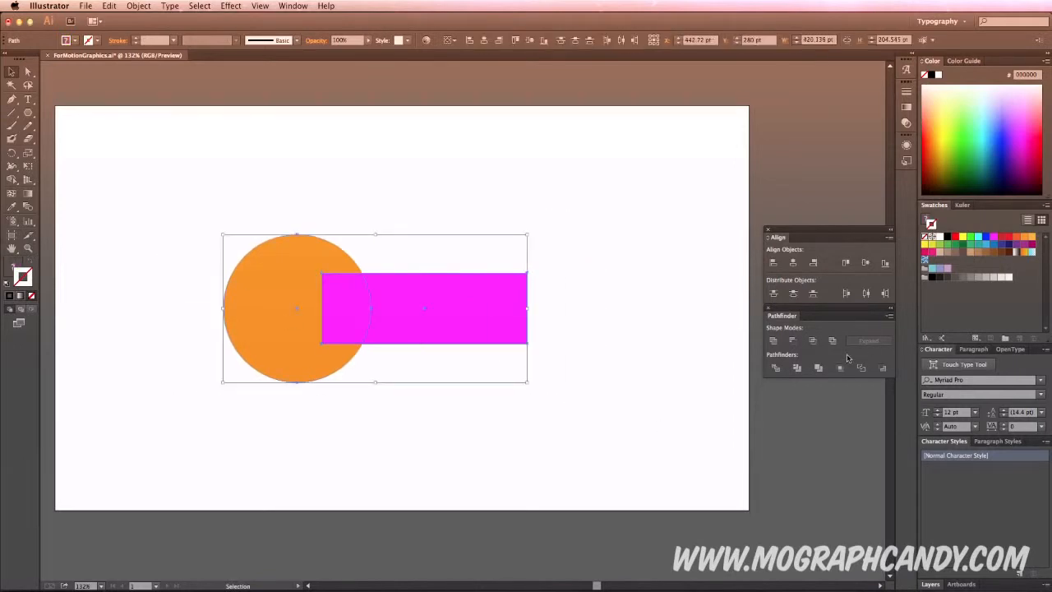
pyautogui.click(881, 371)
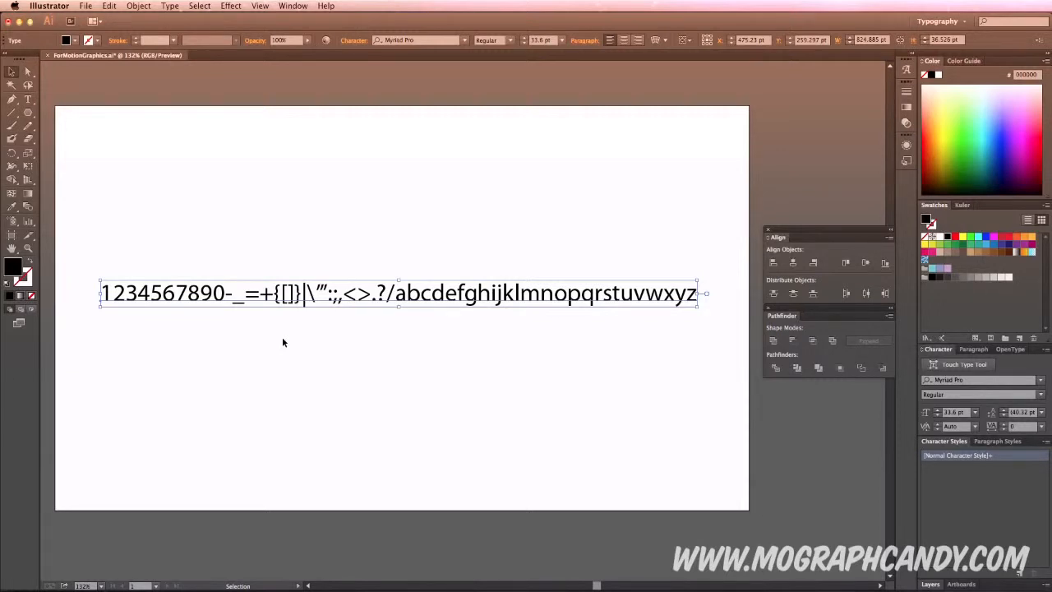
pyautogui.click(464, 39)
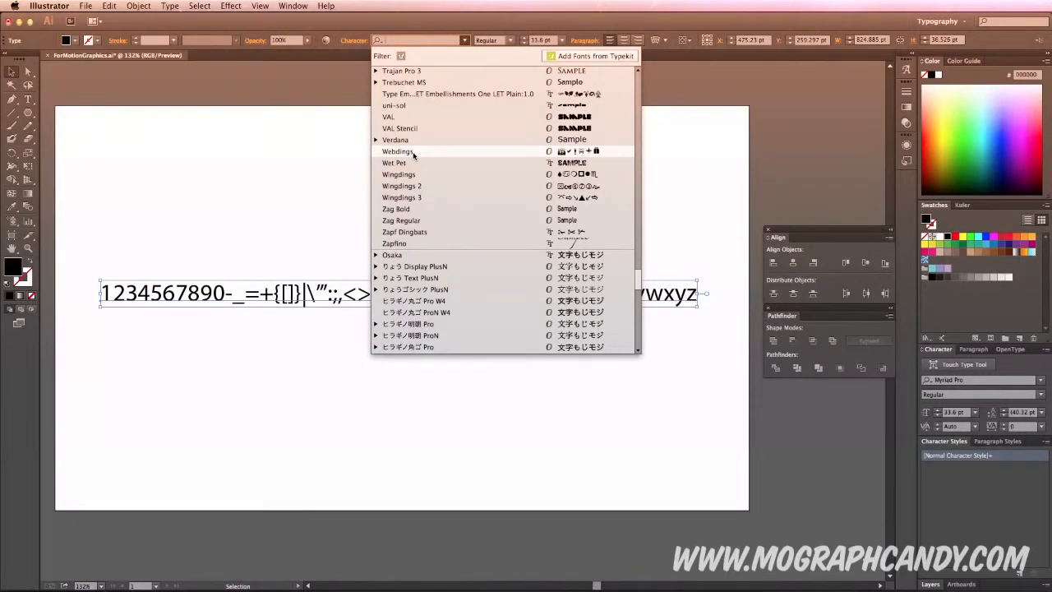
pyautogui.scroll(2, 413, 158)
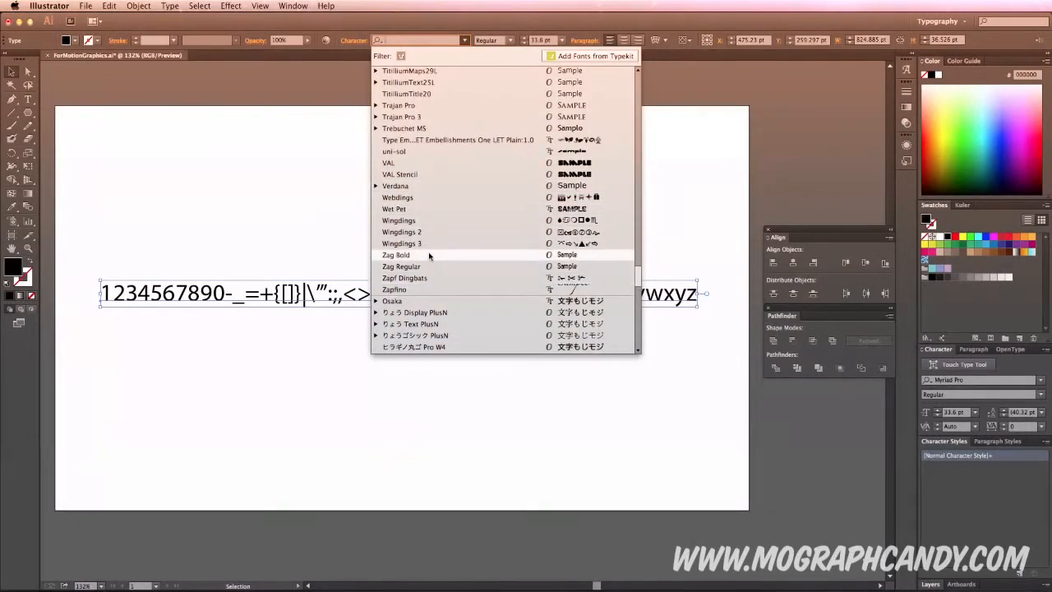
pyautogui.press('Escape')
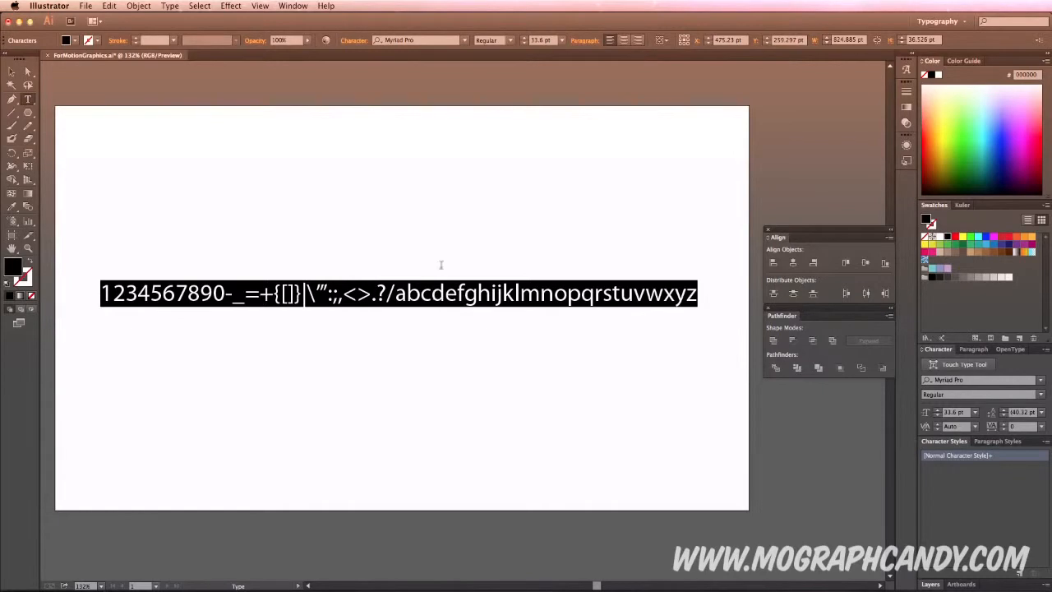
# Change the font of the whole line of numbers, punctuation and letters to Wingdings 3.
pyautogui.click(464, 41)
pyautogui.scroll(-10, 457, 186)
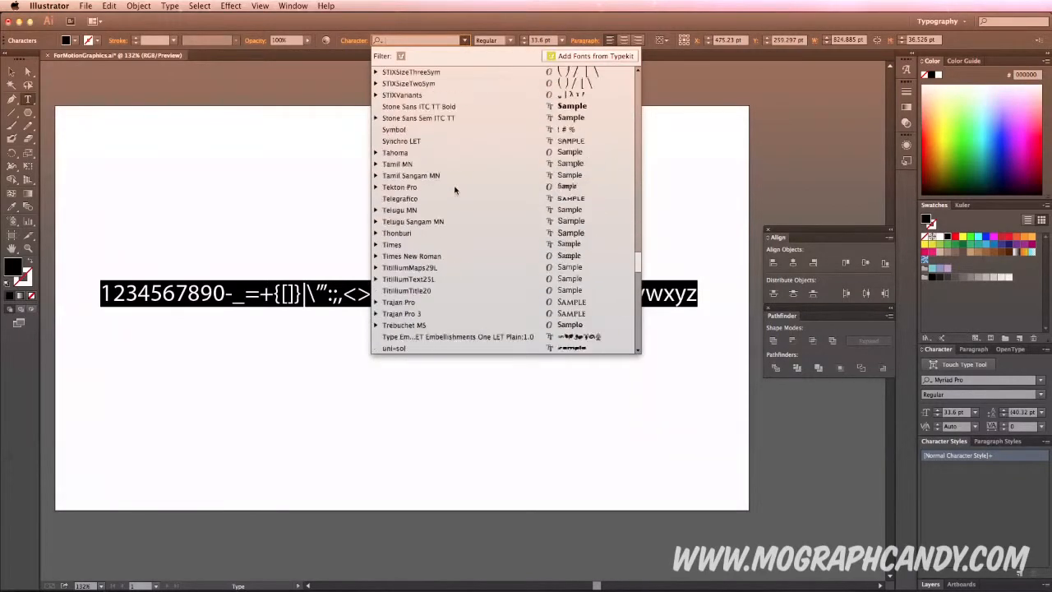
pyautogui.scroll(5, 454, 188)
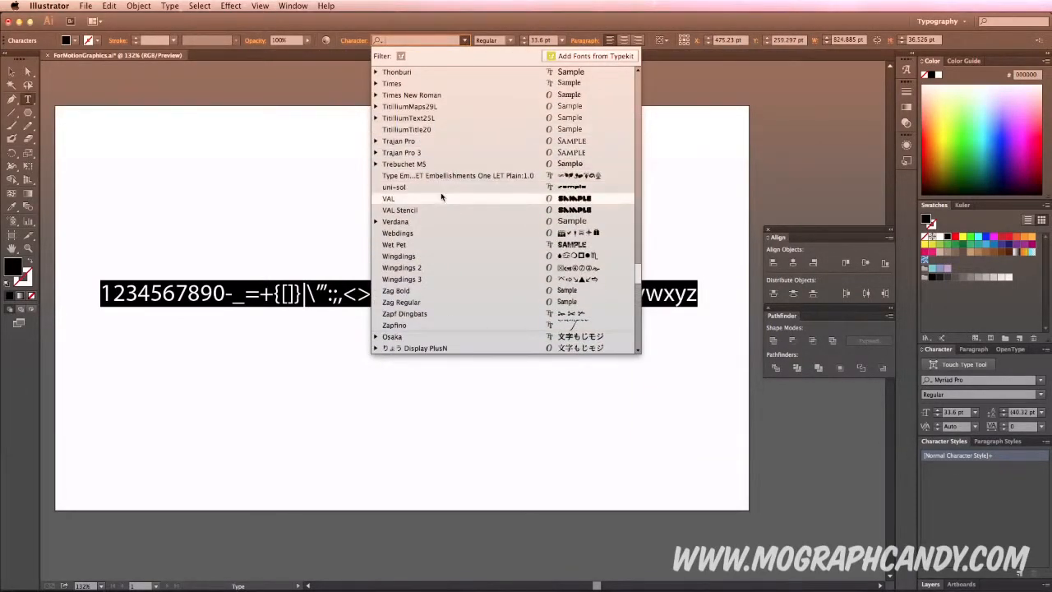
pyautogui.click(433, 279)
# Scale the arrow symbol text down to 28.15 pt and duplicate the line just below the original.
pyautogui.click(11, 72)
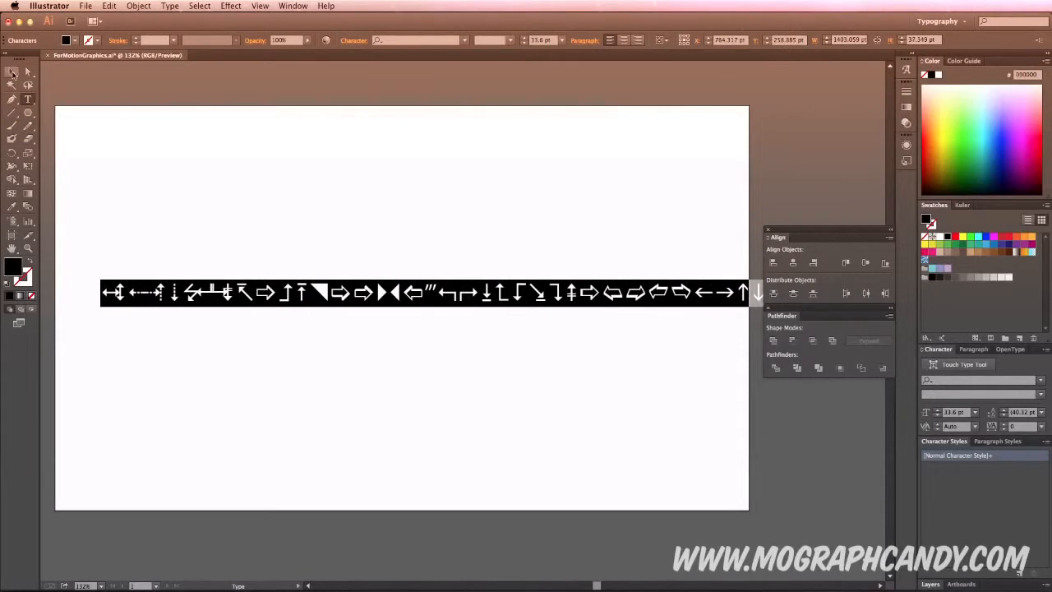
pyautogui.moveTo(506, 289); pyautogui.dragTo(464, 282)
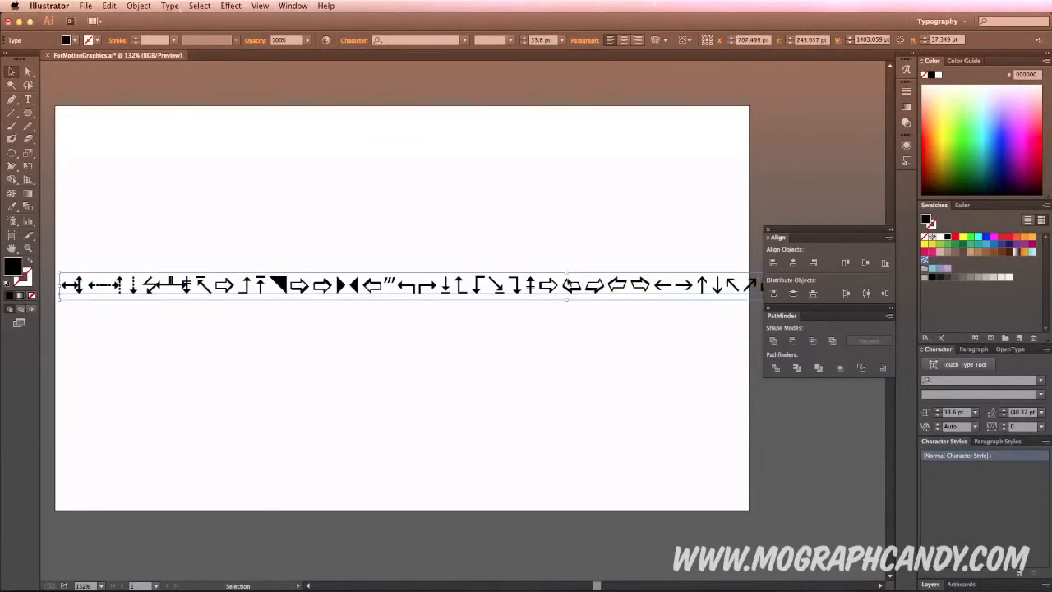
pyautogui.moveTo(59, 284); pyautogui.dragTo(142, 284)
pyautogui.moveTo(398, 293); pyautogui.dragTo(307, 244)
pyautogui.moveTo(380, 244); pyautogui.dragTo(380, 295)
# Change the font of all characters in the lower symbol line to Webdings.
pyautogui.doubleClick(401, 296)
pyautogui.press('super+a')
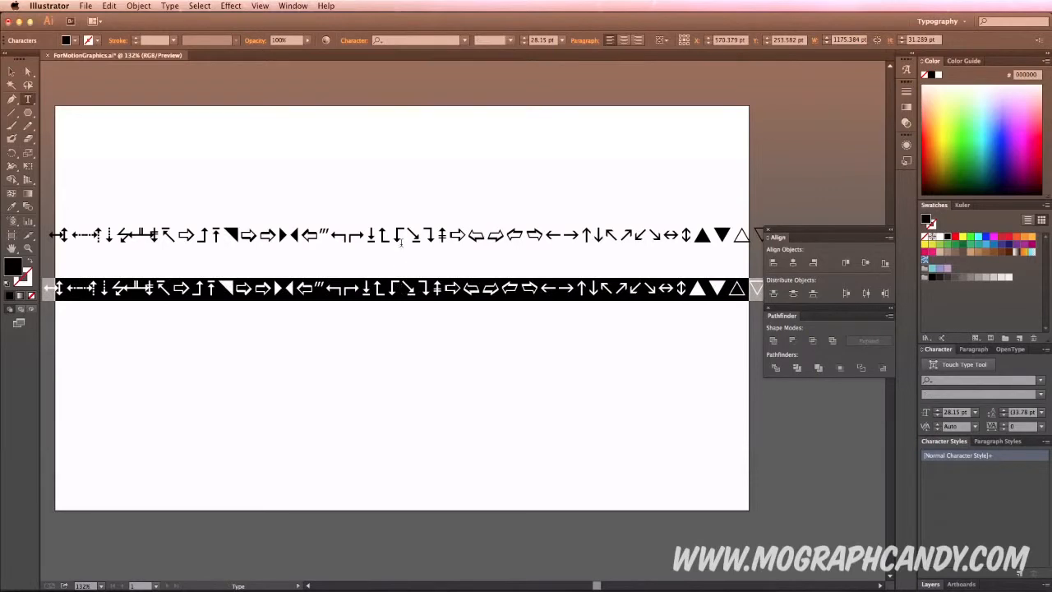
pyautogui.click(465, 39)
pyautogui.scroll(-15, 448, 238)
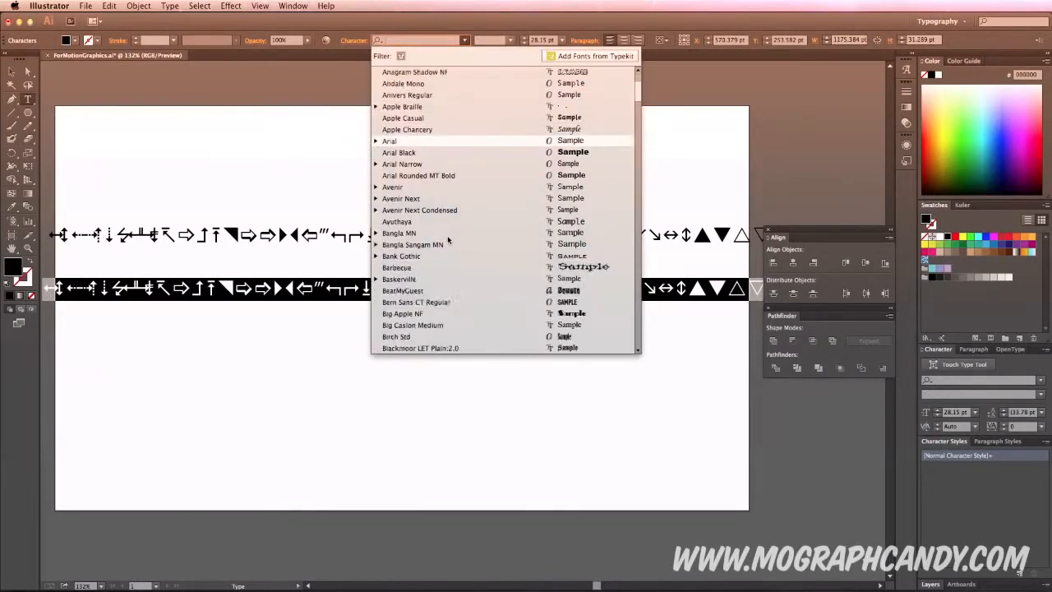
pyautogui.scroll(-3, 448, 238)
pyautogui.scroll(6, 448, 238)
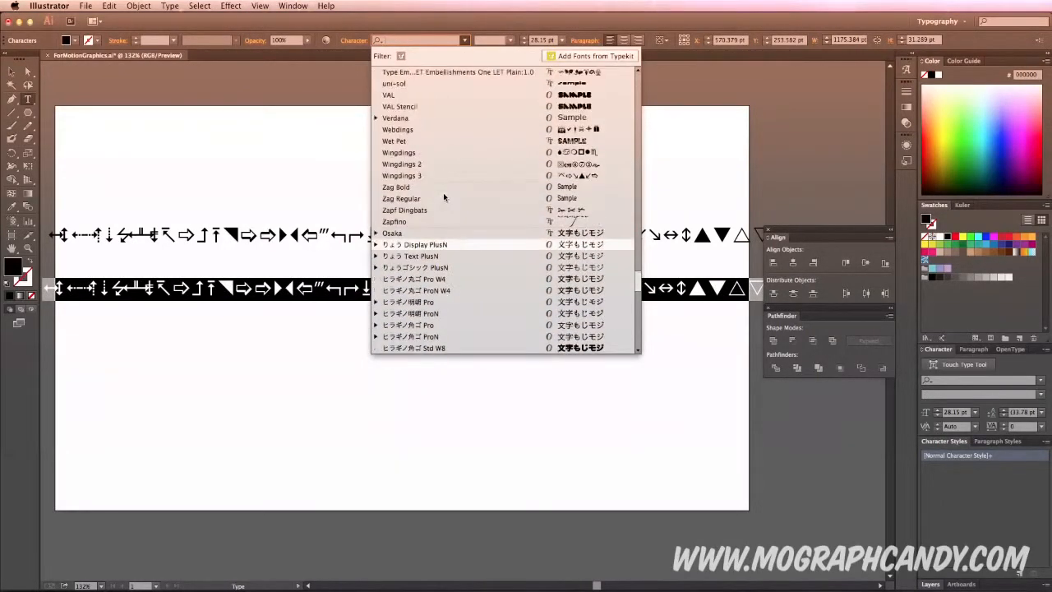
pyautogui.click(431, 128)
pyautogui.press('Escape')
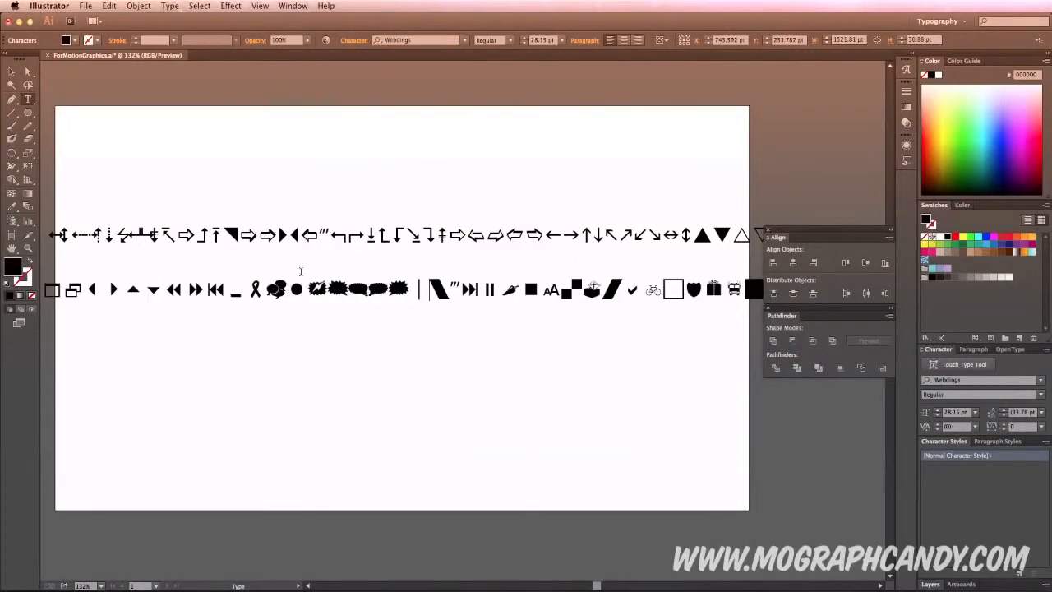
# Slide the Webdings line horizontally across the artboard to bring its last symbols into view.
pyautogui.click(11, 73)
pyautogui.moveTo(157, 294); pyautogui.dragTo(331, 302)
pyautogui.moveTo(459, 298); pyautogui.dragTo(203, 303)
pyautogui.moveTo(649, 305); pyautogui.dragTo(529, 302)
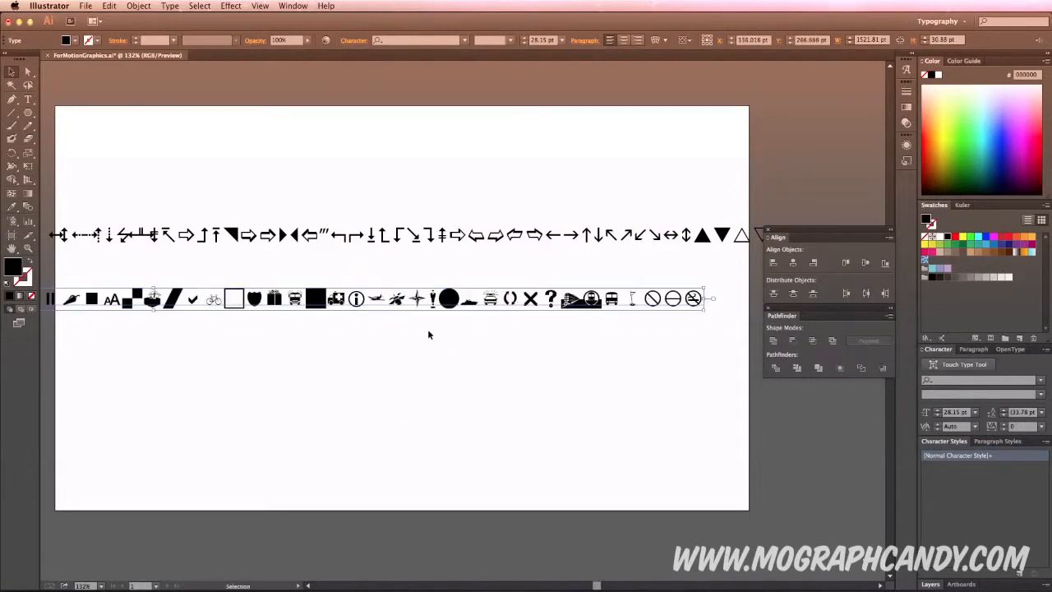
# Copy the airplane character from the Webdings symbol line.
pyautogui.doubleClick(375, 299)
pyautogui.moveTo(385, 297); pyautogui.dragTo(368, 297)
pyautogui.press('super+c')
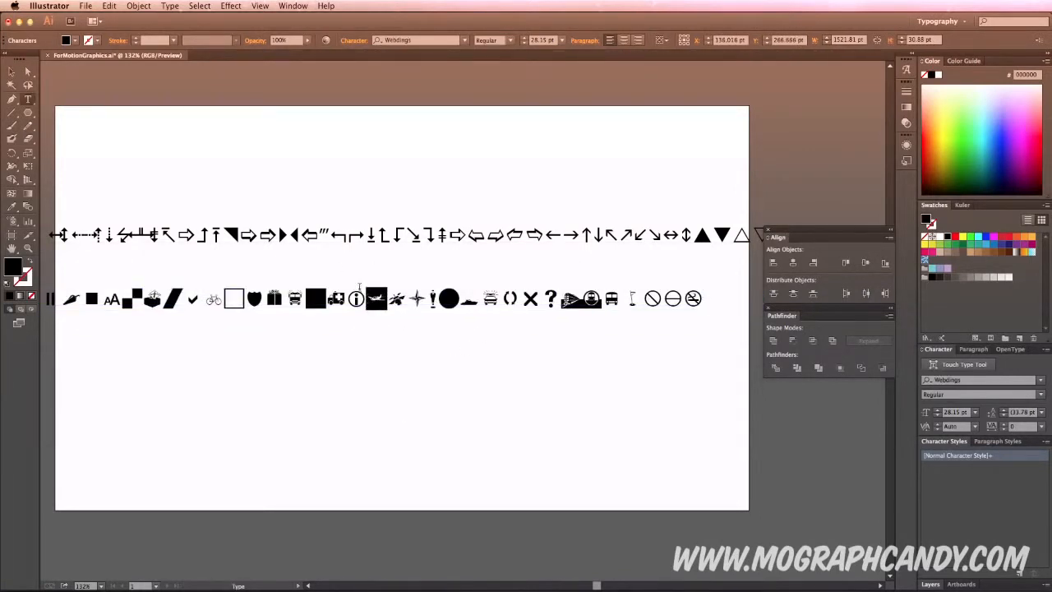
# Delete the Wingdings 3 arrow line and the Webdings symbol line from the artboard.
pyautogui.click(11, 72)
pyautogui.click(289, 236)
pyautogui.press('Delete')
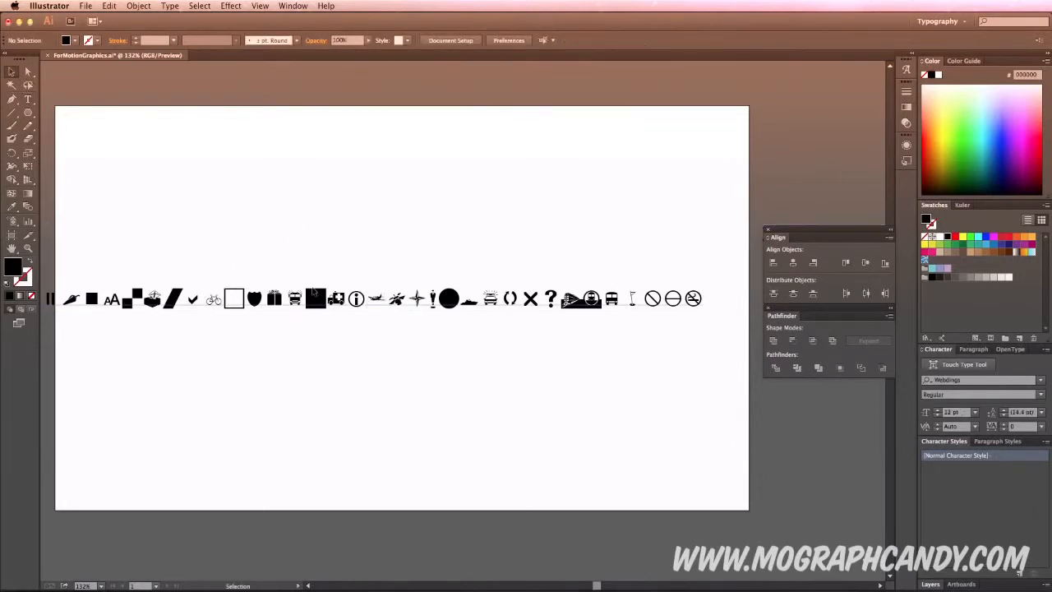
pyautogui.click(313, 291)
pyautogui.press('Delete')
# Paste the airplane symbol as a new text object and scale it up to 294.38 pt near the artboard's centre.
pyautogui.click(27, 98)
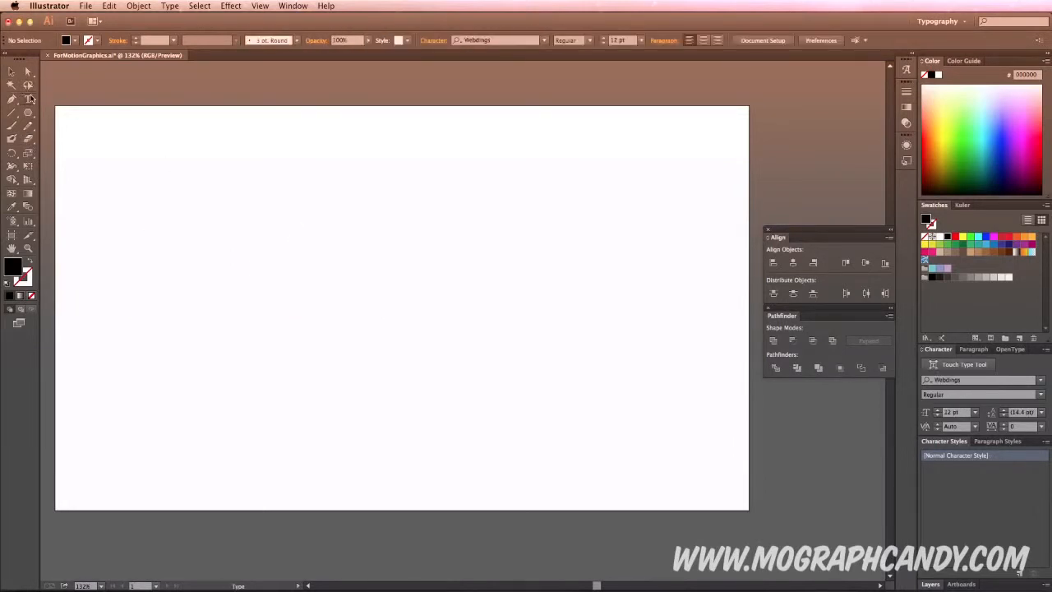
pyautogui.click(307, 280)
pyautogui.press('super+v')
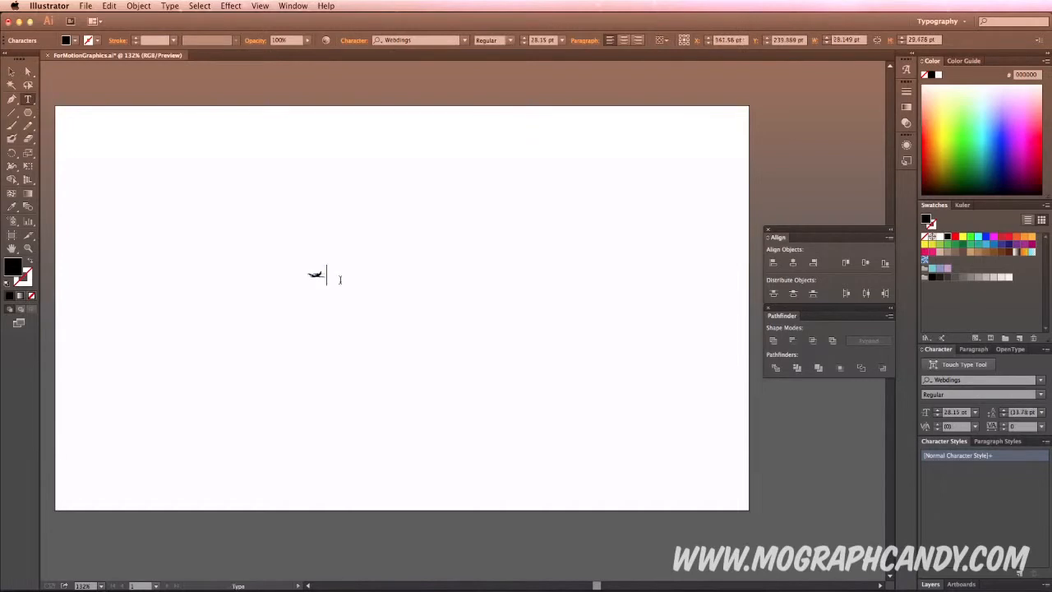
pyautogui.click(13, 72)
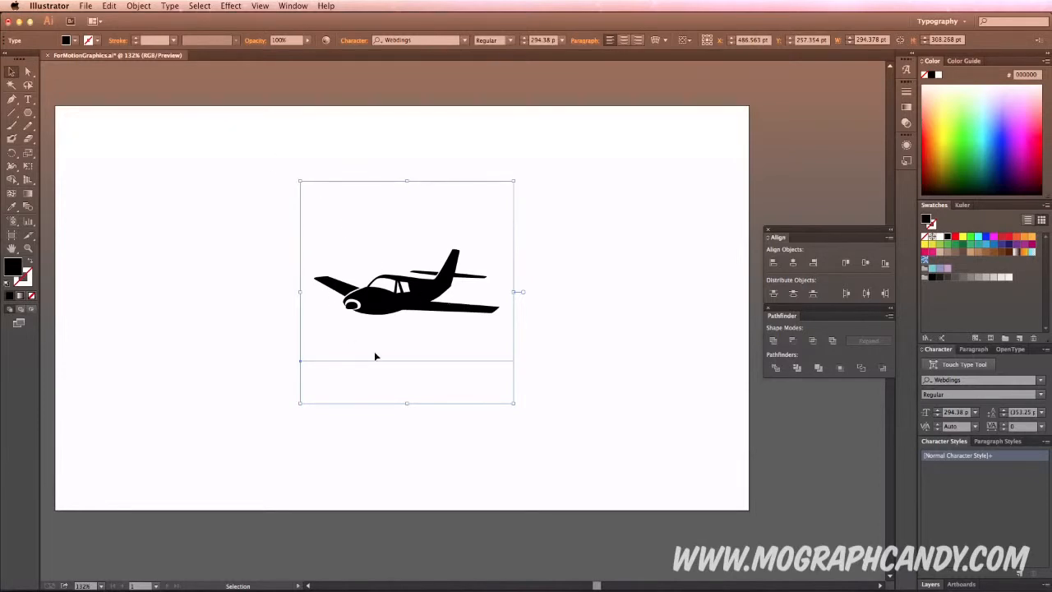
# Convert the enlarged airplane text to outlines.
pyautogui.click(169, 6)
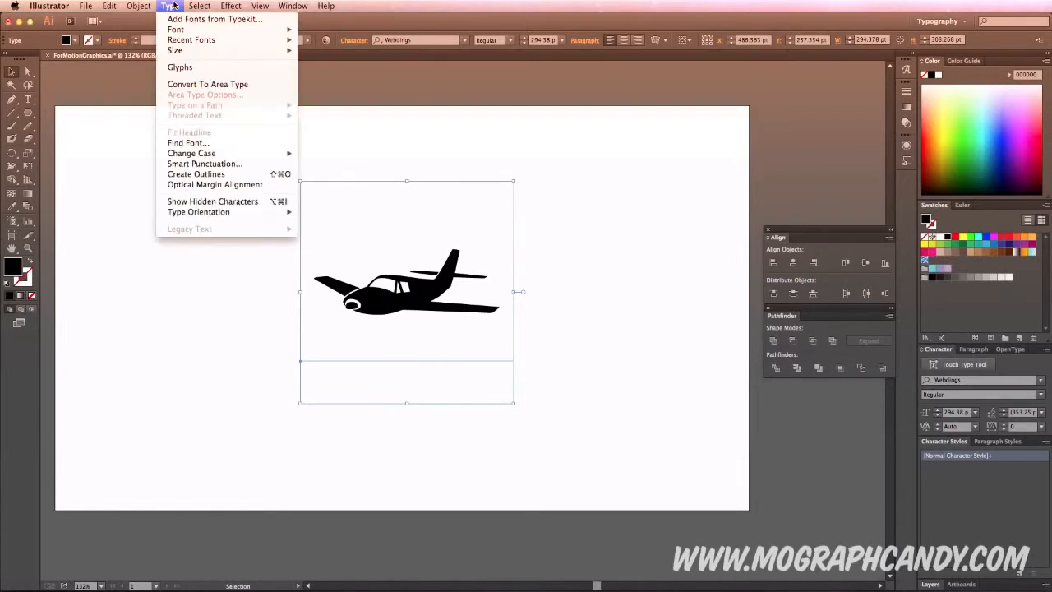
pyautogui.click(225, 174)
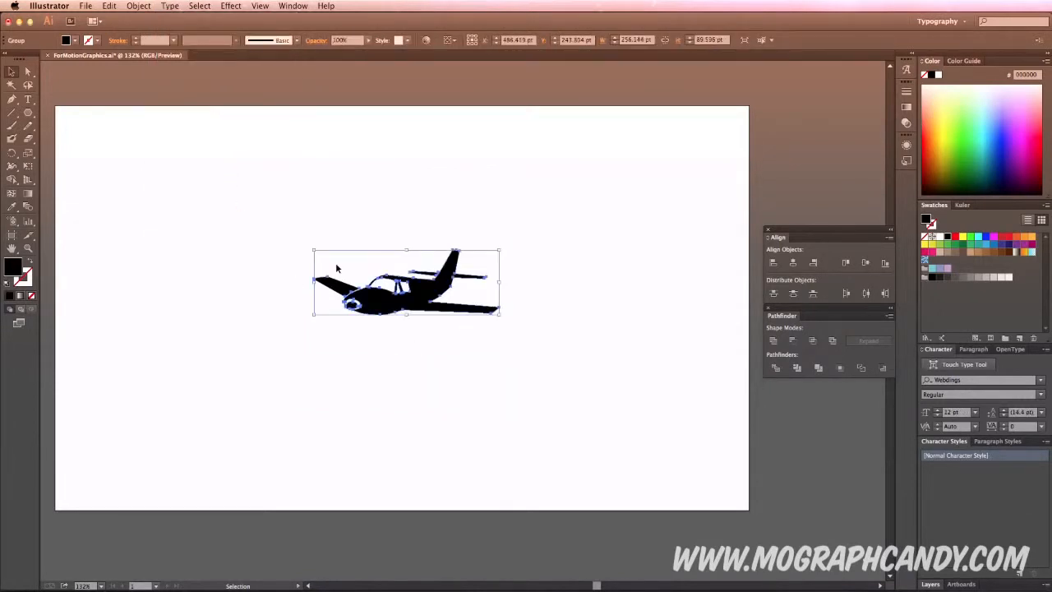
pyautogui.click(376, 326)
# Select the outlined airplane and give it a yellow stroke.
pyautogui.moveTo(274, 224); pyautogui.dragTo(621, 356)
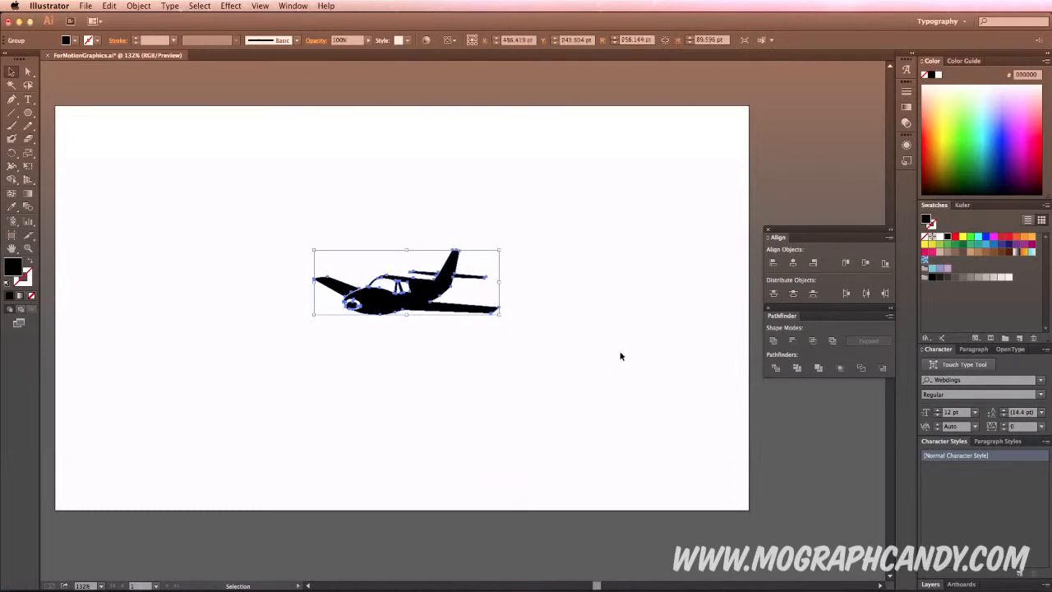
pyautogui.click(89, 40)
pyautogui.click(46, 61)
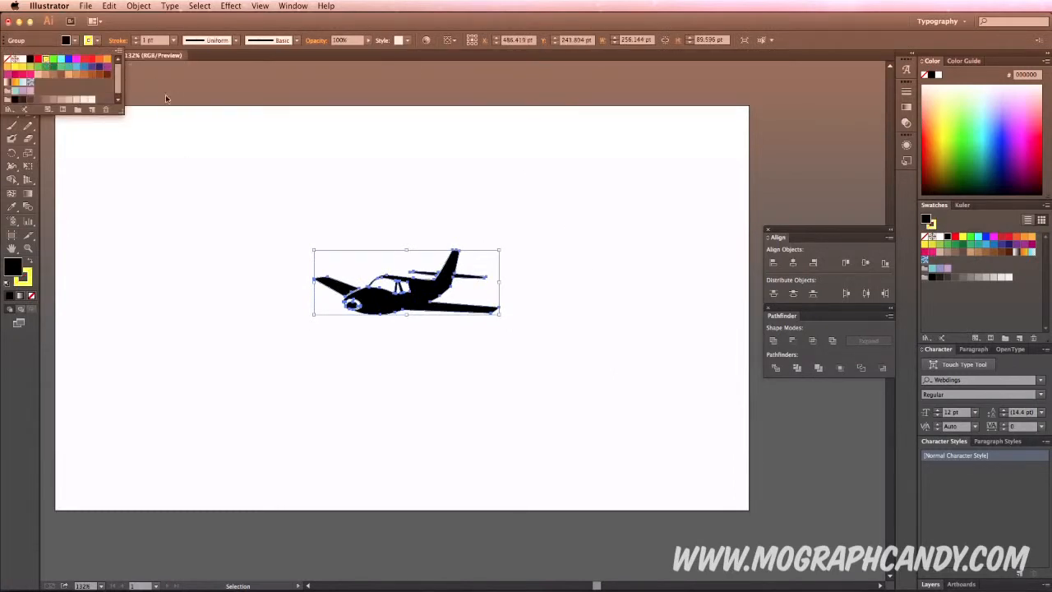
# Try a 3 pt stroke weight and another fill colour on the airplane, and undo both changes.
pyautogui.click(135, 37)
pyautogui.click(134, 37)
pyautogui.click(135, 37)
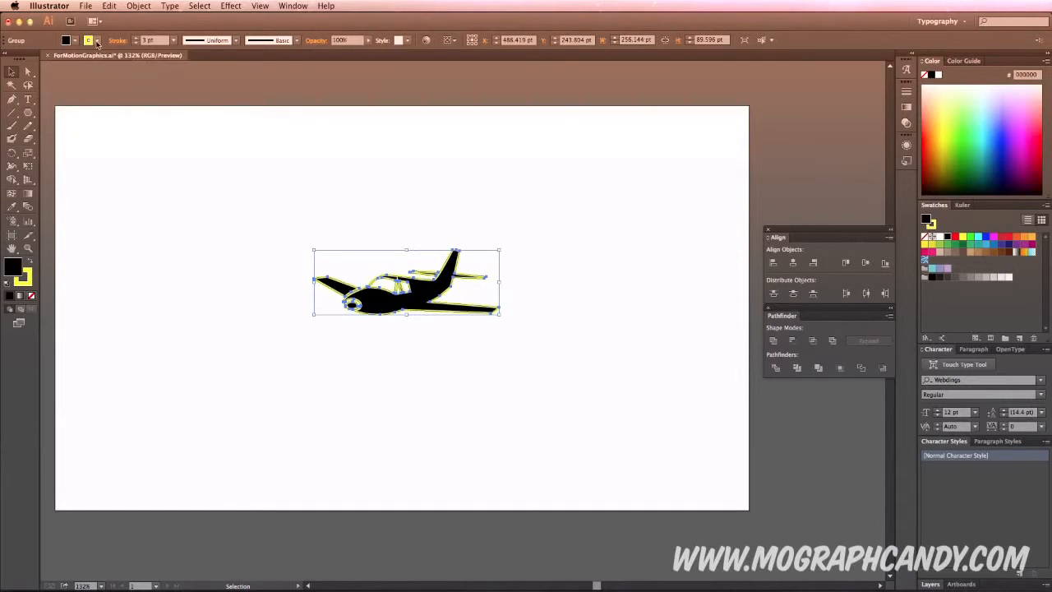
pyautogui.click(75, 40)
pyautogui.click(96, 60)
pyautogui.press('cmd+z')
pyautogui.press('cmd+z')
pyautogui.press('cmd+z')
pyautogui.press('cmd+z')
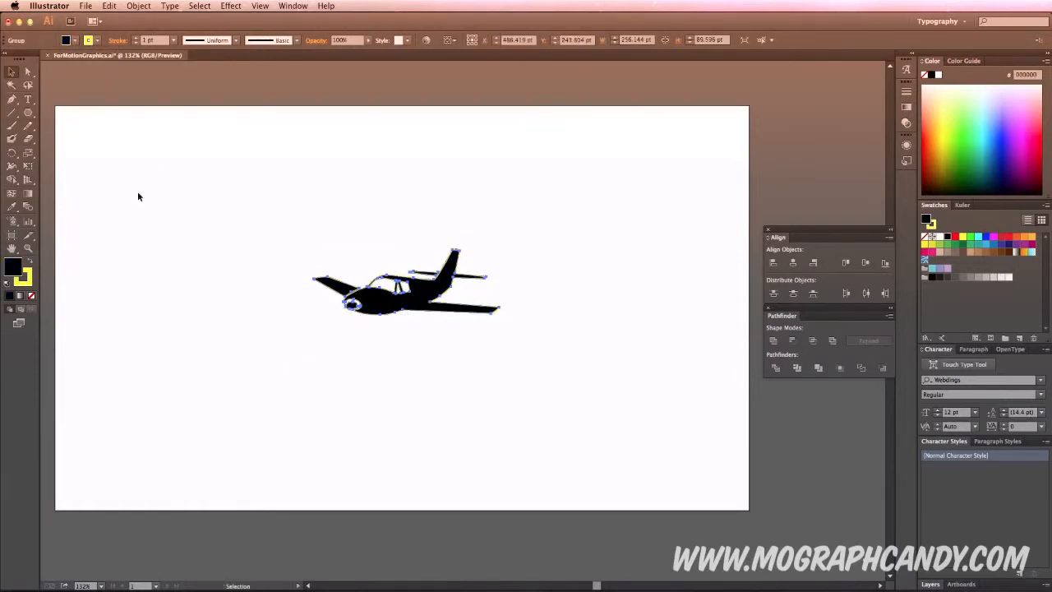
pyautogui.click(164, 219)
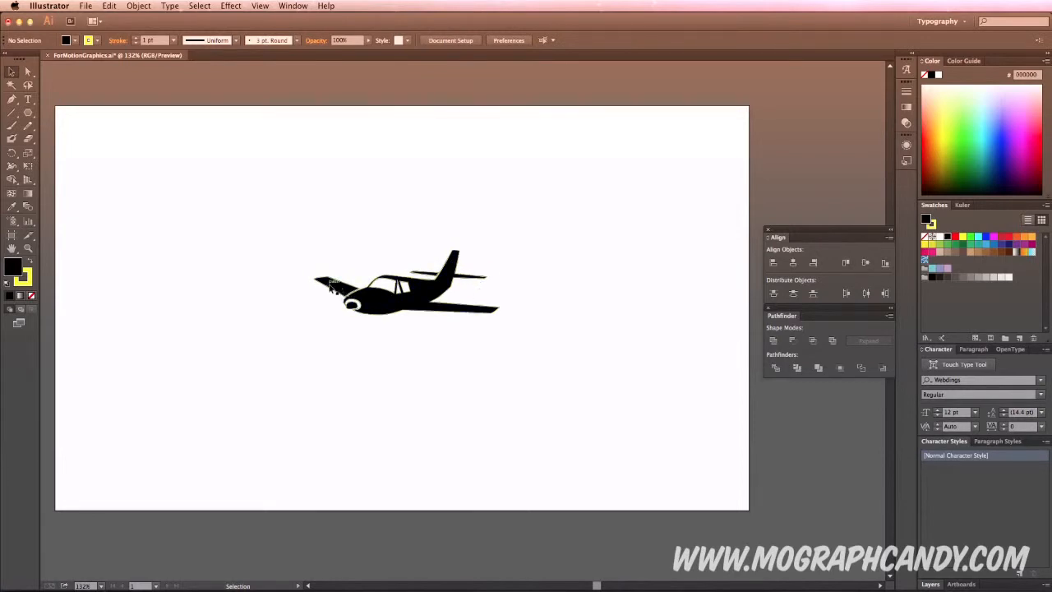
# Isolate the airplane group and pull the left wing's tip anchor point outward with the Direct Selection tool.
pyautogui.click(345, 294)
pyautogui.doubleClick(323, 283)
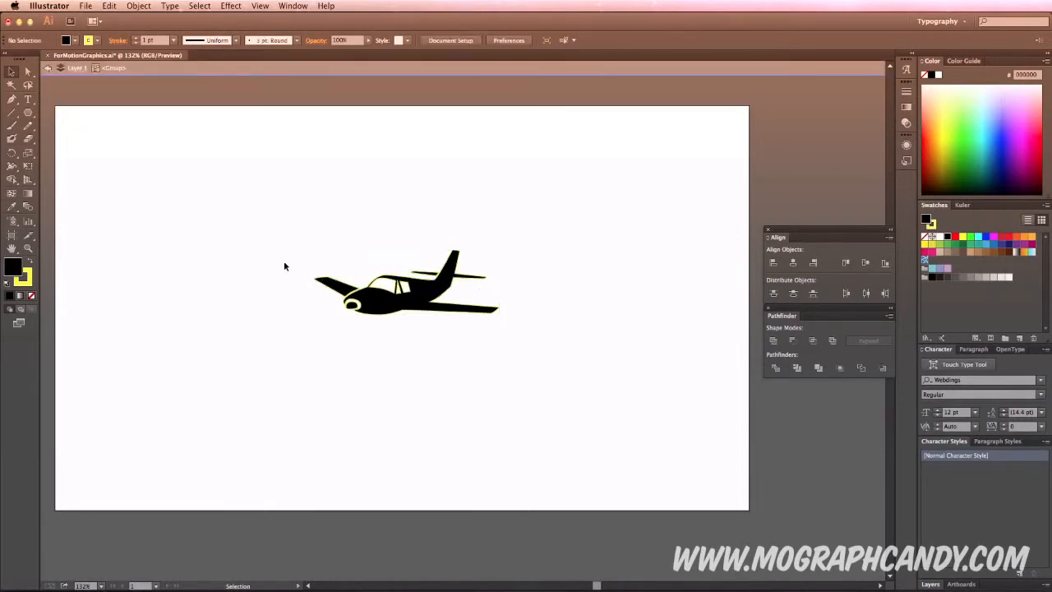
pyautogui.click(27, 71)
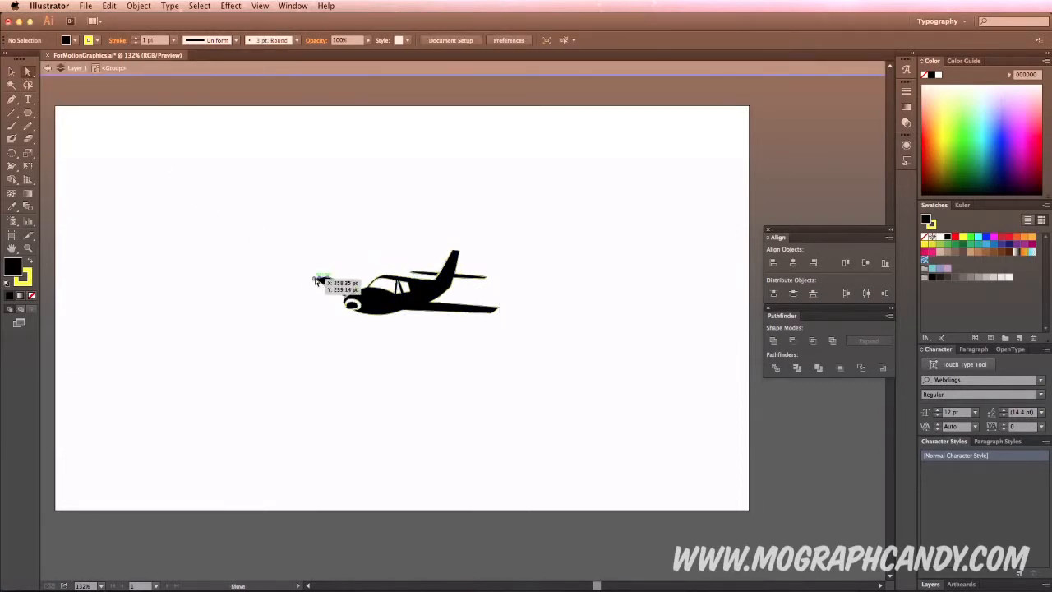
pyautogui.click(317, 278)
pyautogui.moveTo(315, 277); pyautogui.dragTo(257, 250)
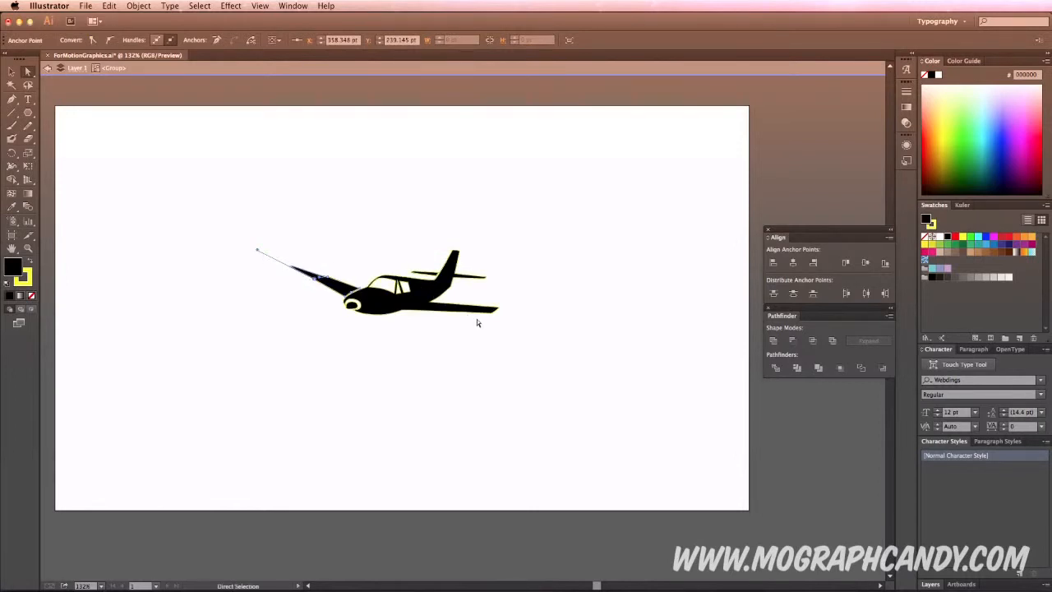
# Stretch the tip anchor points of the airplane's right wing and tail fin outward.
pyautogui.click(499, 310)
pyautogui.moveTo(500, 311); pyautogui.dragTo(546, 308)
pyautogui.moveTo(456, 249); pyautogui.dragTo(490, 225)
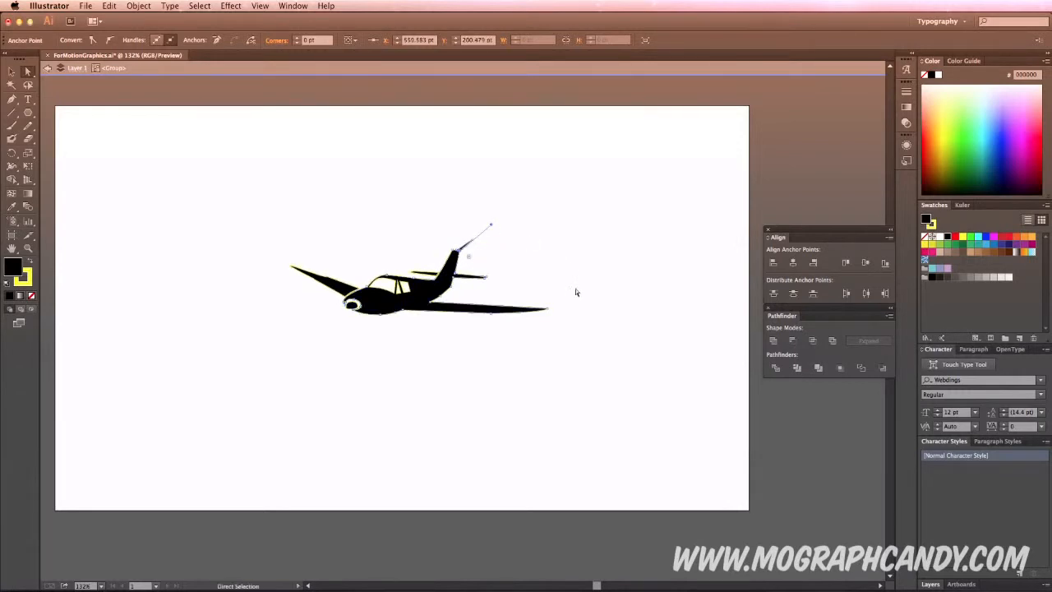
pyautogui.click(691, 301)
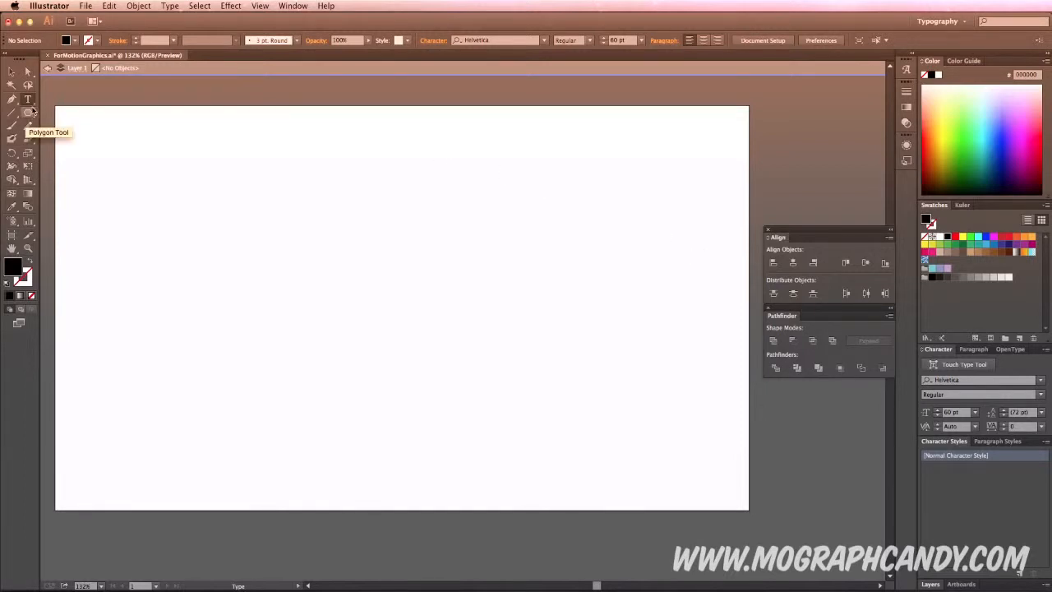
# Add a text with a pair of square brackets, "[ ]", spaced widely apart in 60 pt Helvetica.
pyautogui.click(303, 276)
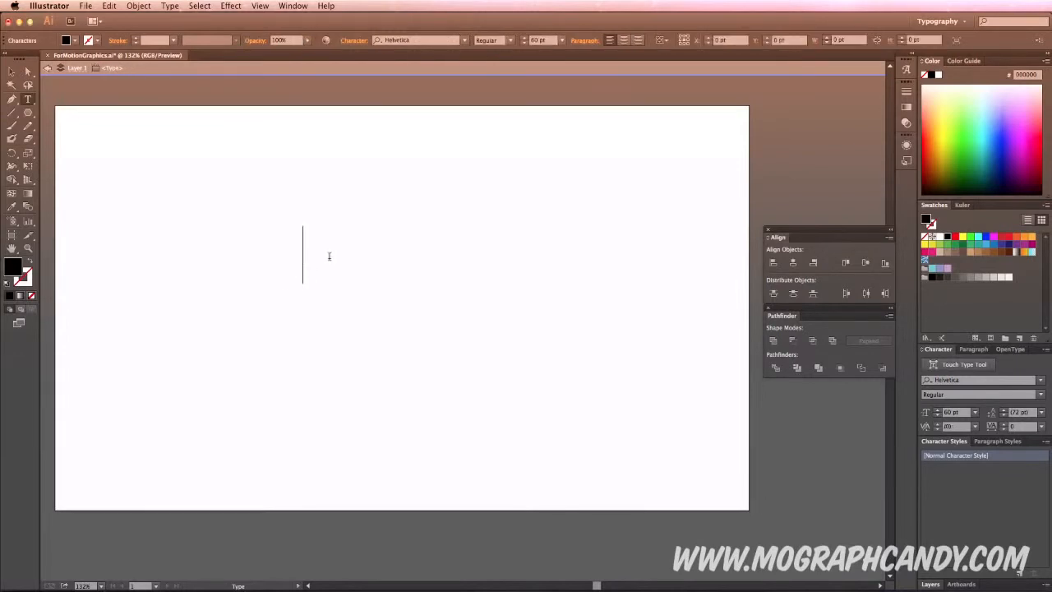
pyautogui.write('[')
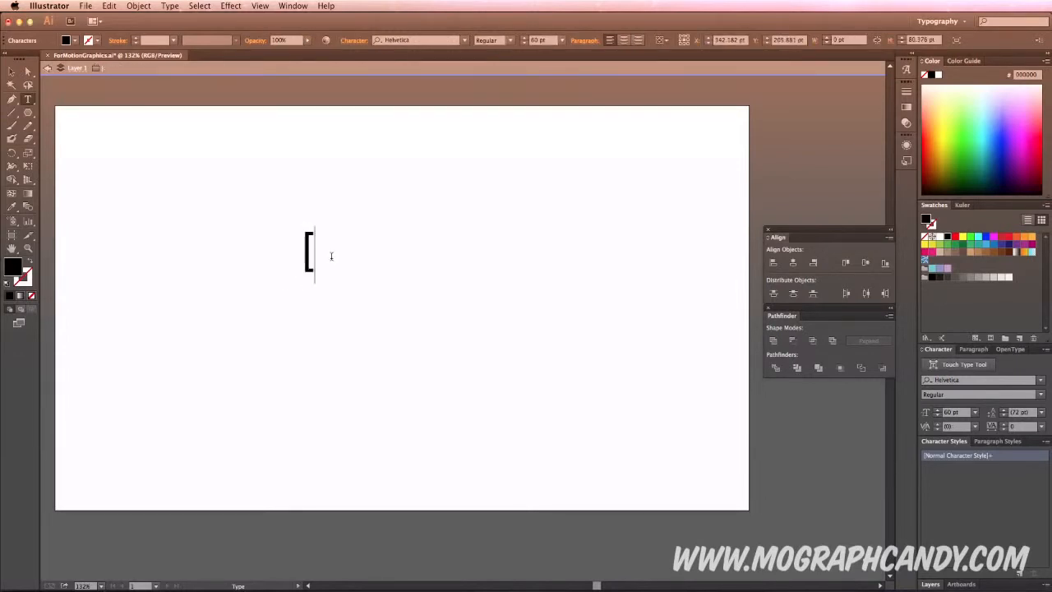
pyautogui.write(']')
pyautogui.press('Left')
pyautogui.click(12, 72)
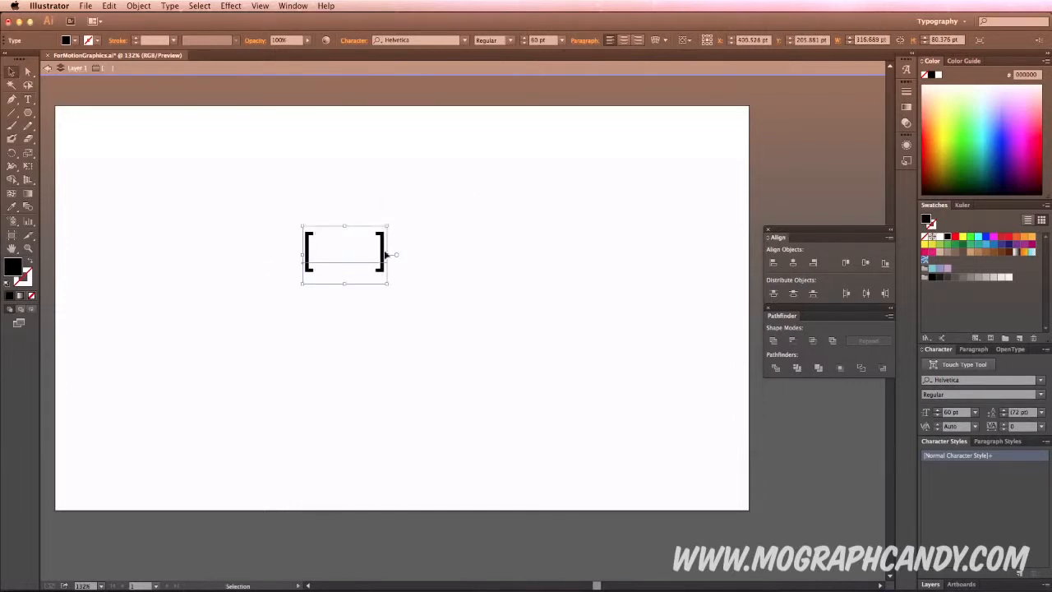
# Move the bracket text toward the artboard's centre and convert it to outlines.
pyautogui.moveTo(363, 257); pyautogui.dragTo(405, 286)
pyautogui.click(139, 6)
pyautogui.moveTo(170, 6)
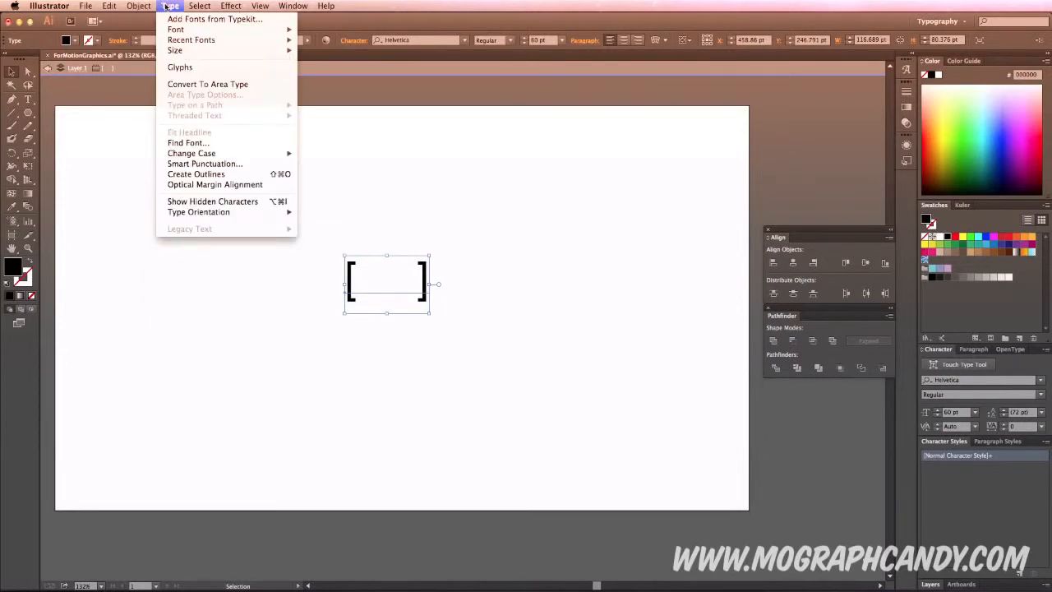
pyautogui.click(197, 174)
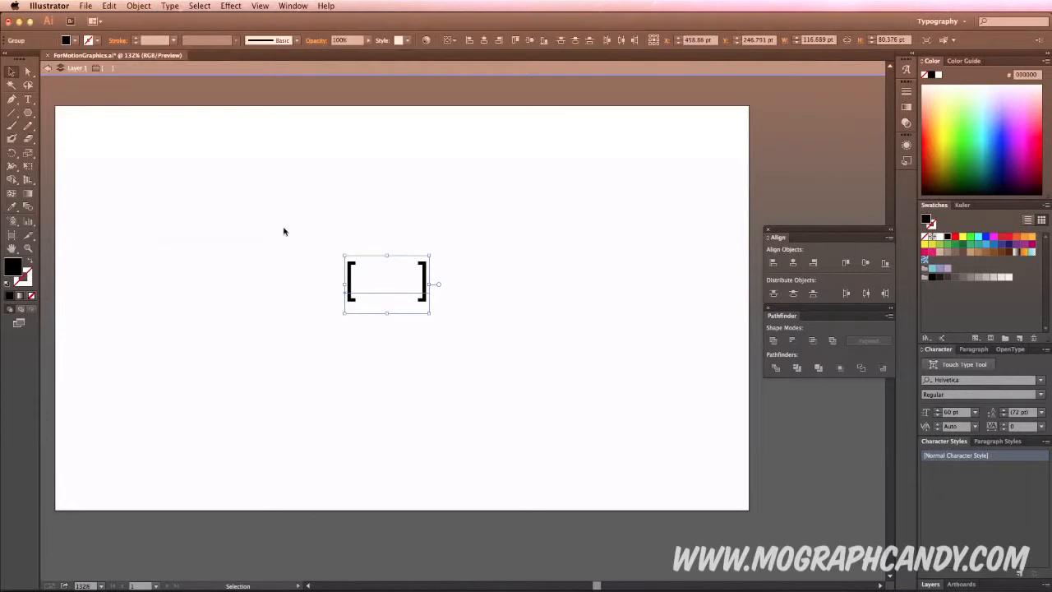
# Select both outlined brackets and resize them as a pair around the middle of the artboard.
pyautogui.click(339, 273)
pyautogui.click(350, 275)
pyautogui.click(425, 282)
pyautogui.moveTo(315, 254); pyautogui.dragTo(467, 325)
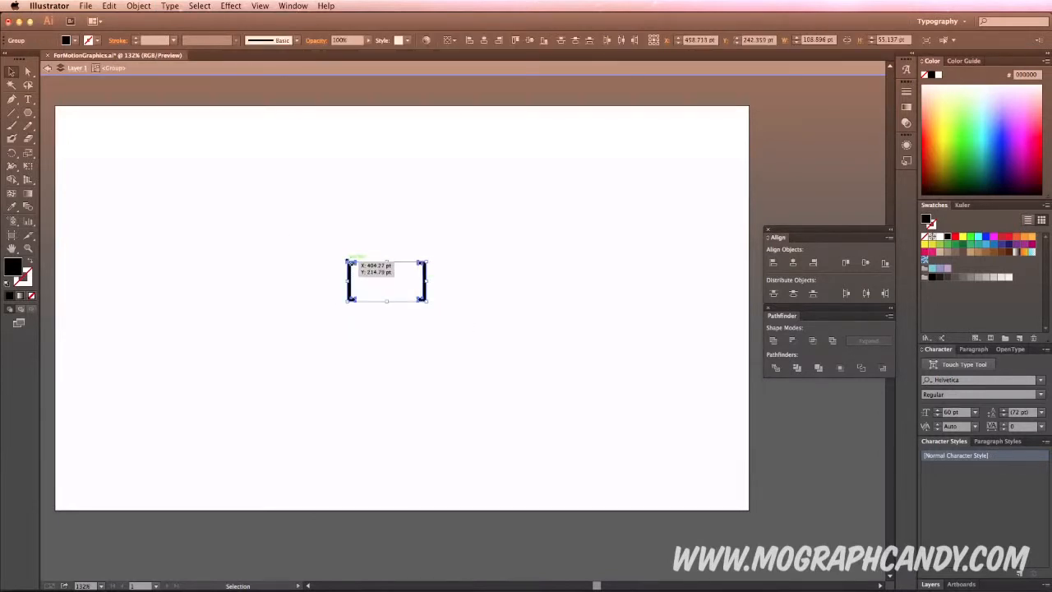
pyautogui.moveTo(349, 262); pyautogui.dragTo(285, 230)
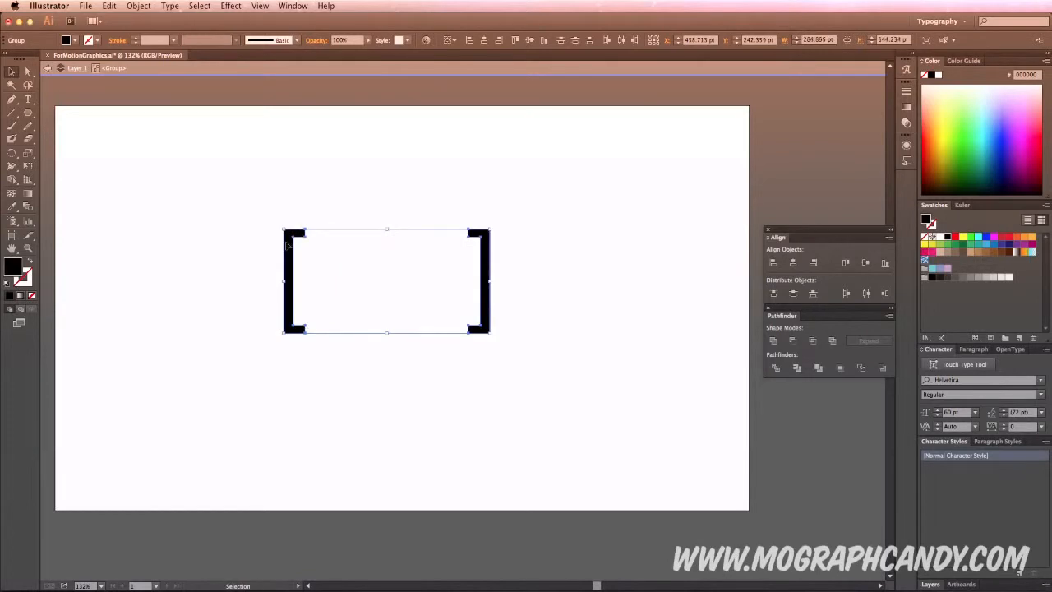
pyautogui.moveTo(283, 230); pyautogui.dragTo(256, 276)
pyautogui.click(117, 181)
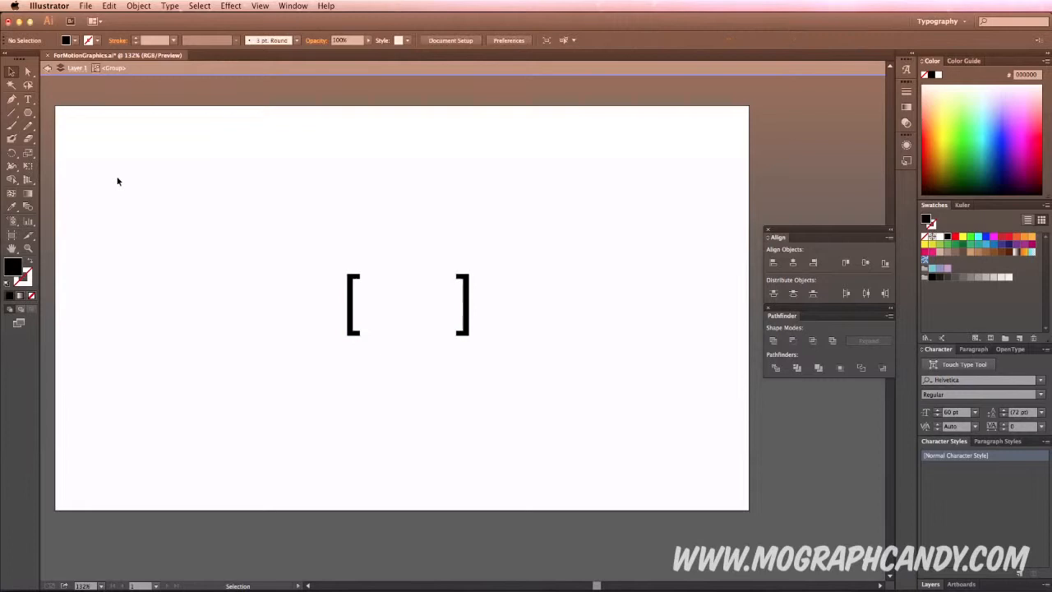
# Draw a circle about 448 pt across around the brackets with no fill and a black stroke.
pyautogui.moveTo(28, 113); pyautogui.dragTo(99, 138)
pyautogui.click(67, 41)
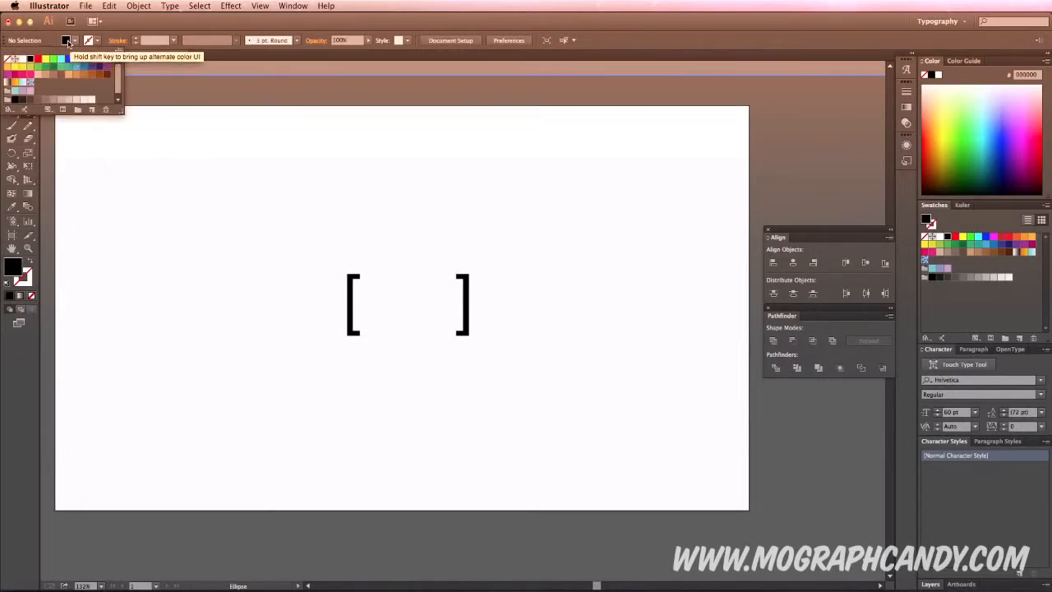
pyautogui.click(8, 60)
pyautogui.click(96, 41)
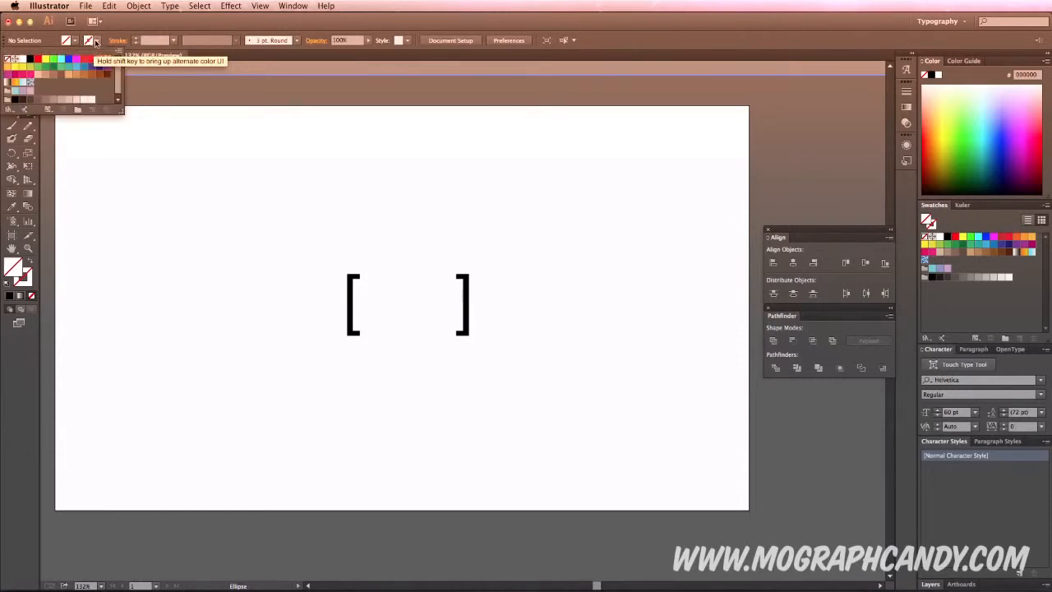
pyautogui.click(30, 60)
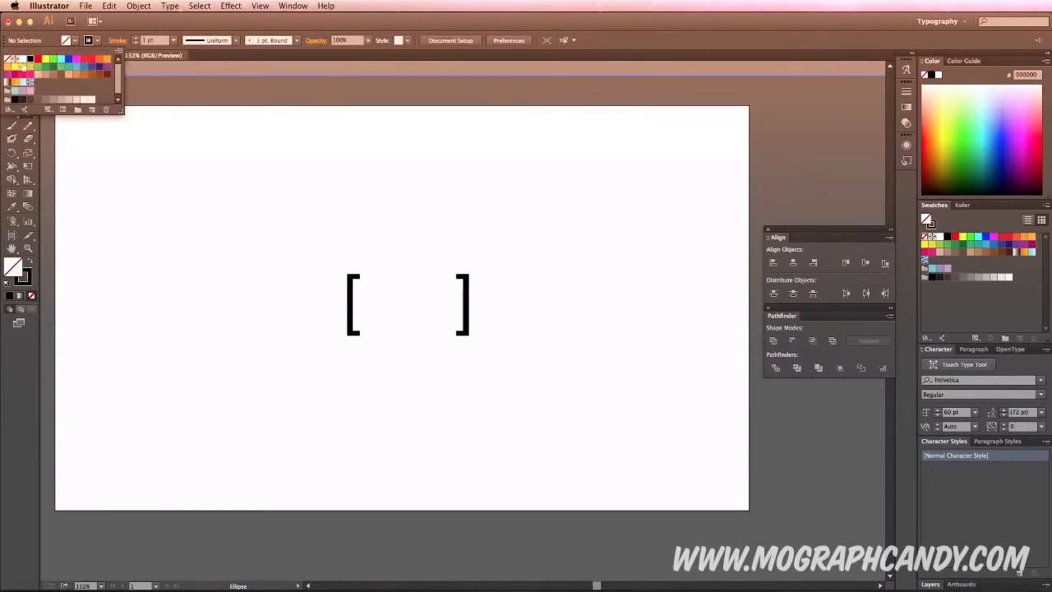
pyautogui.click(397, 306)
pyautogui.moveTo(385, 292); pyautogui.dragTo(547, 399)
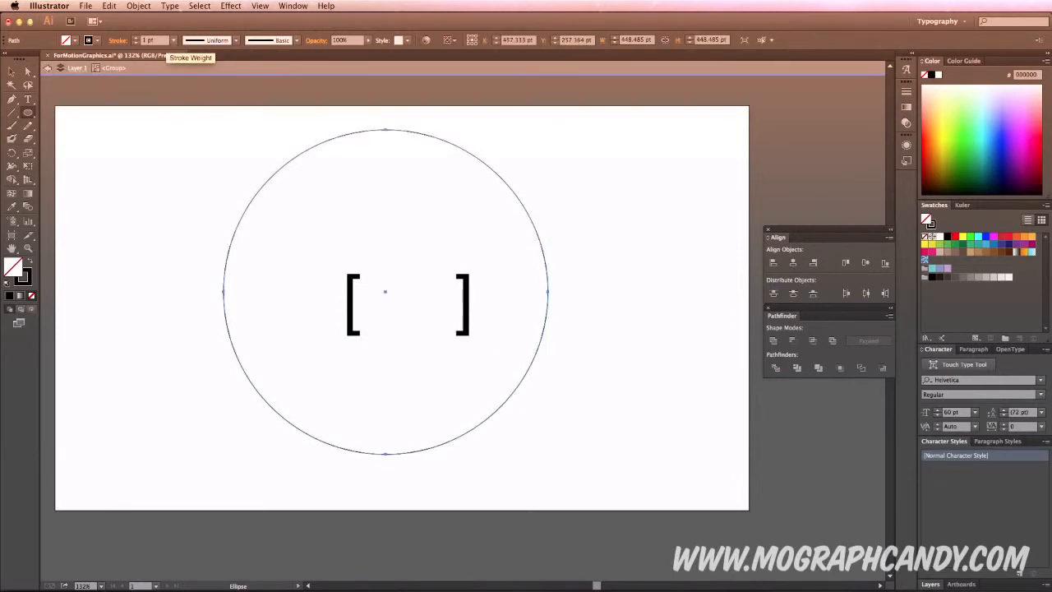
# Set the circle's stroke weight to 8 pt and deselect it.
pyautogui.click(136, 38)
pyautogui.click(137, 38)
pyautogui.click(136, 38)
pyautogui.click(136, 38)
pyautogui.click(136, 38)
pyautogui.click(136, 38)
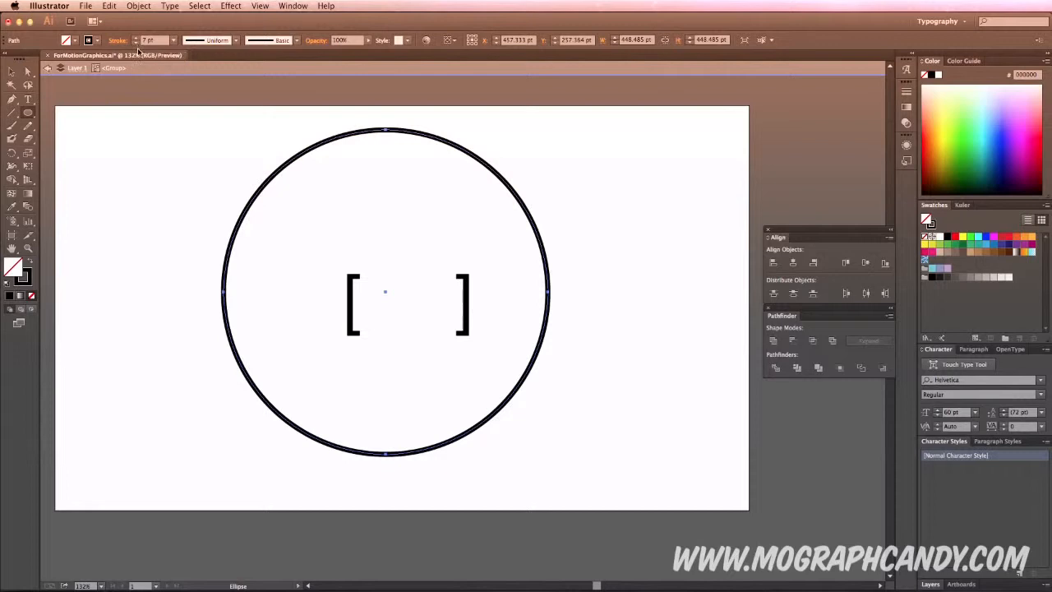
pyautogui.click(136, 43)
pyautogui.click(12, 72)
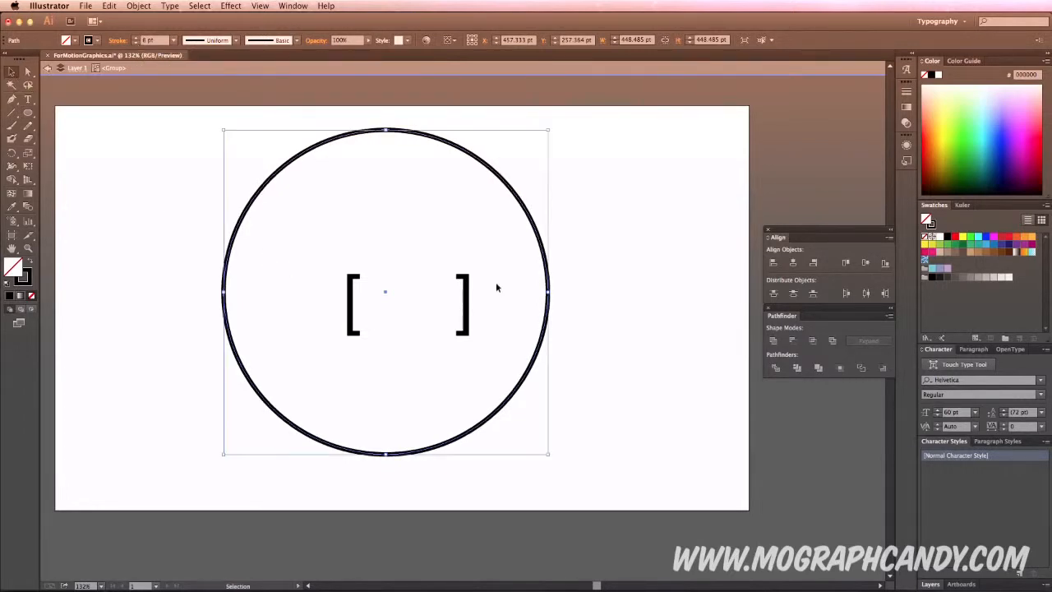
pyautogui.click(566, 199)
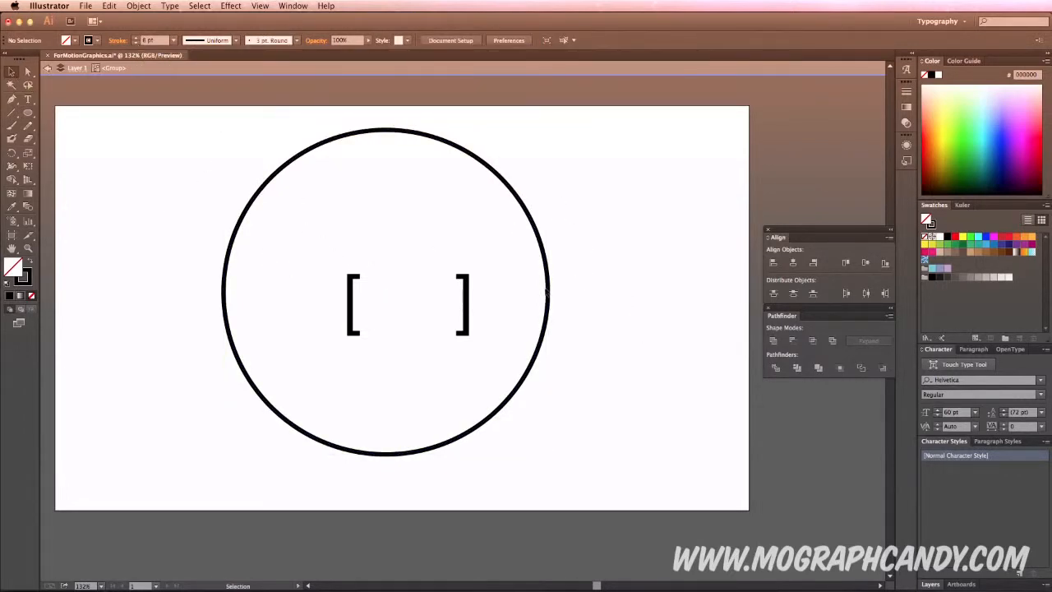
# Select the circle and both brackets and align their centres horizontally and vertically.
pyautogui.moveTo(172, 155); pyautogui.dragTo(610, 462)
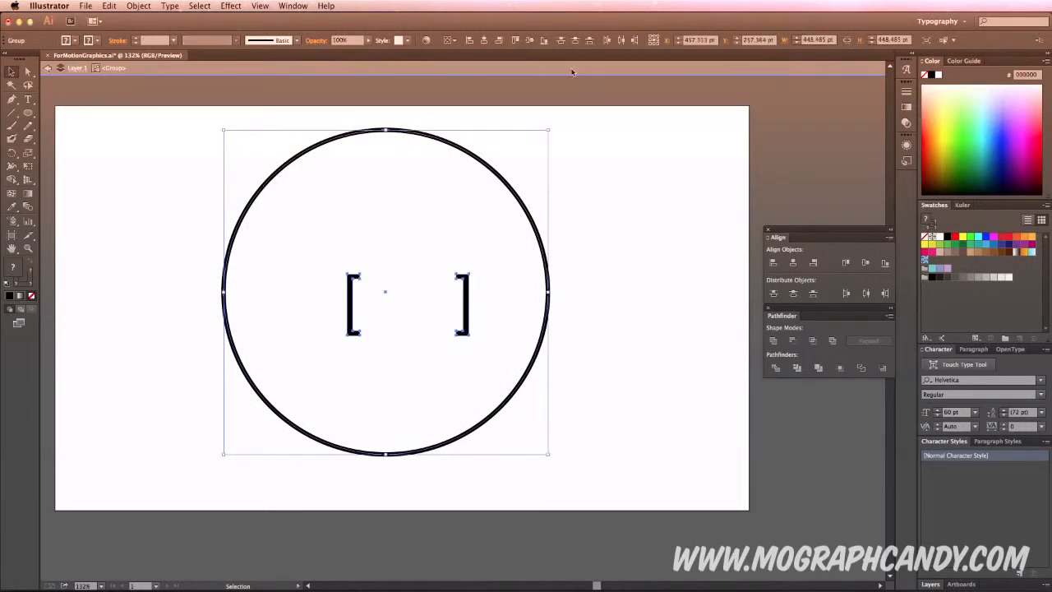
pyautogui.click(484, 41)
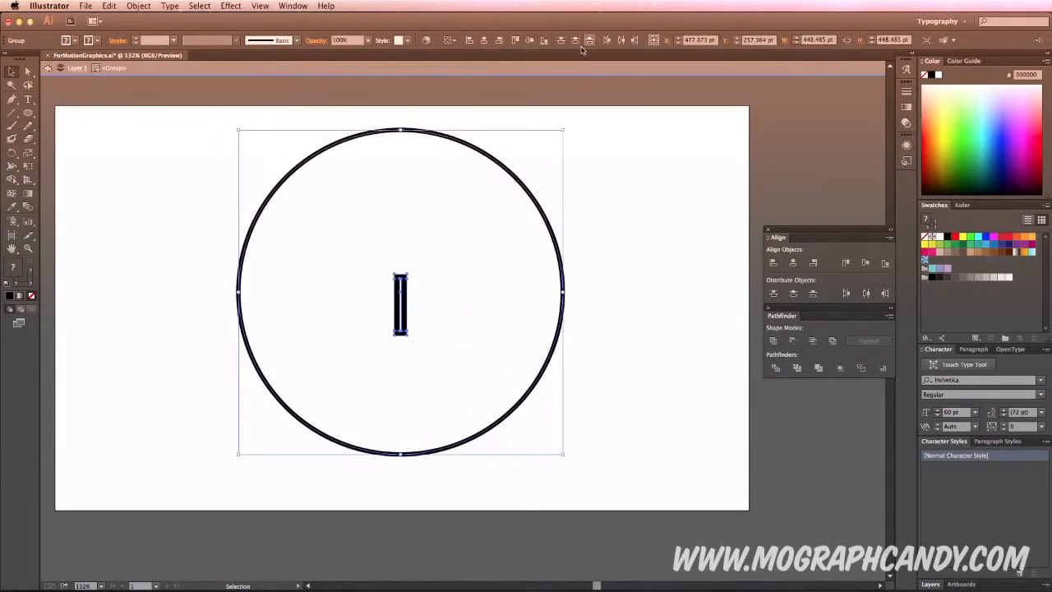
pyautogui.click(531, 41)
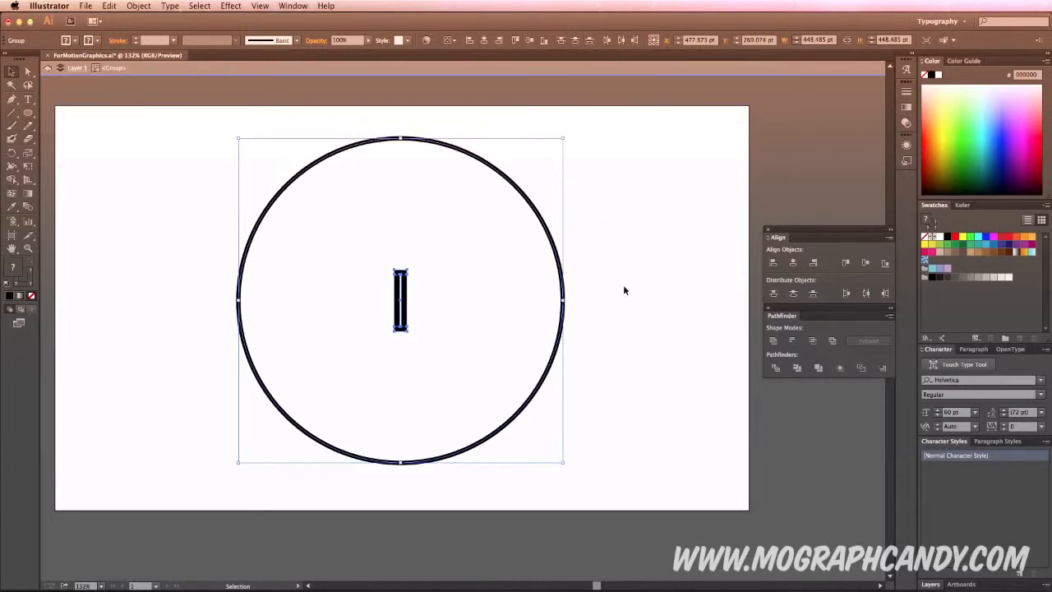
# Select the right bracket on its own and move it rightward from the circle's centre.
pyautogui.click(380, 291)
pyautogui.click(405, 292)
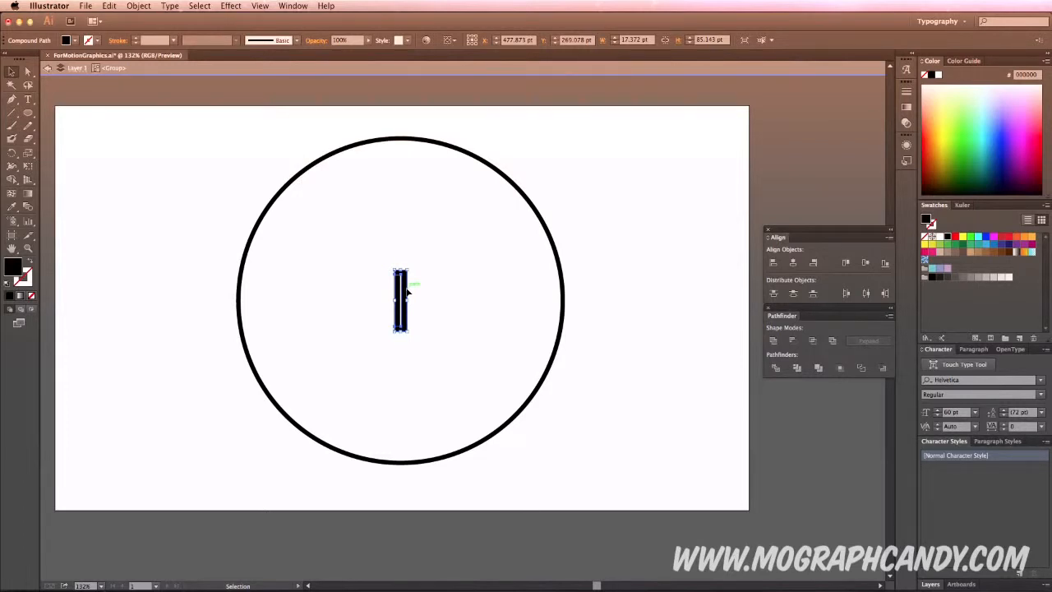
pyautogui.hotkey('shift', 'Right')
pyautogui.hotkey('shift', 'Right')
pyautogui.hotkey('shift', 'Right')
pyautogui.hotkey('shift', 'Right')
# Move the left bracket leftward so both brackets sit equally far from the circle's centre.
pyautogui.click(400, 295)
pyautogui.press('Left')
pyautogui.press('Left')
pyautogui.press('Left')
pyautogui.press('Left')
pyautogui.press('Left')
pyautogui.press('Left')
pyautogui.press('Left')
pyautogui.press('Left')
pyautogui.press('Left')
pyautogui.press('Left')
pyautogui.press('Left')
pyautogui.press('Left')
pyautogui.press('Left')
pyautogui.press('Left')
pyautogui.press('Left')
pyautogui.press('Left')
pyautogui.press('Left')
pyautogui.press('Left')
pyautogui.press('Left')
pyautogui.press('Left')
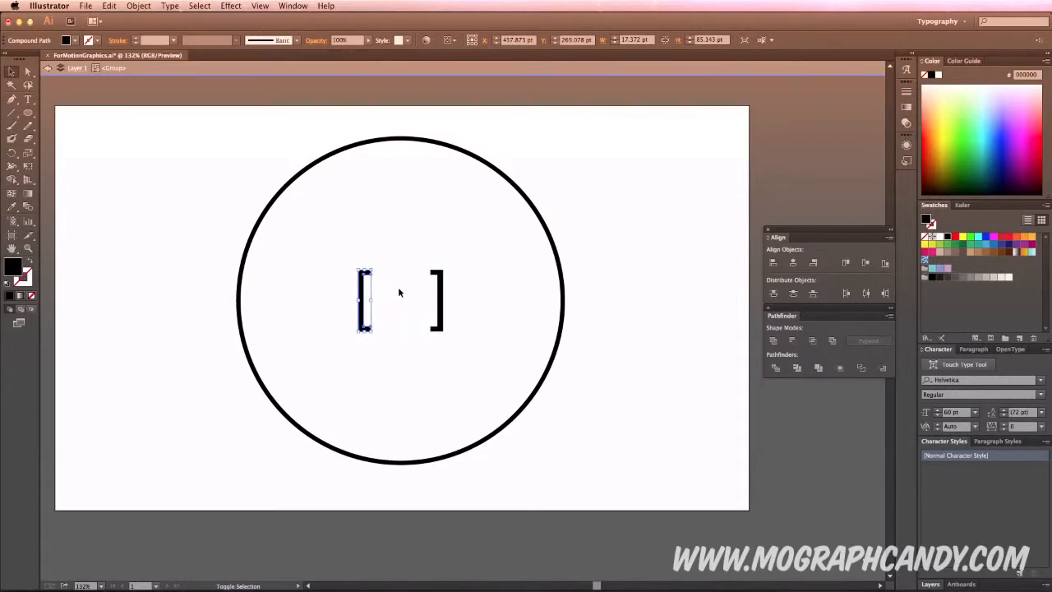
# Duplicate the large circle in place and scale the copy around its centre to about 42 pt across.
pyautogui.click(515, 179)
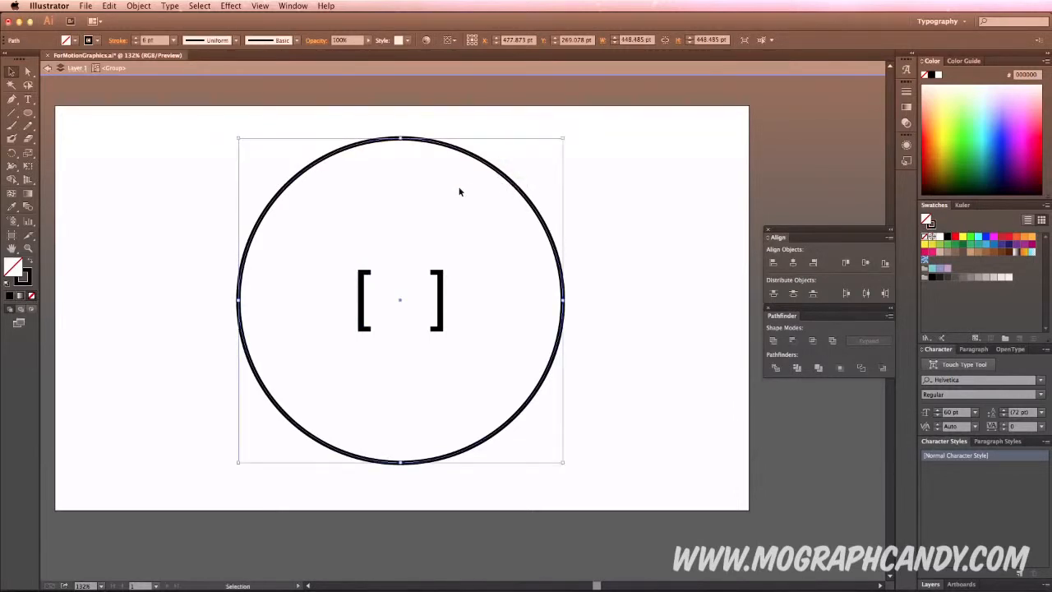
pyautogui.click(109, 6)
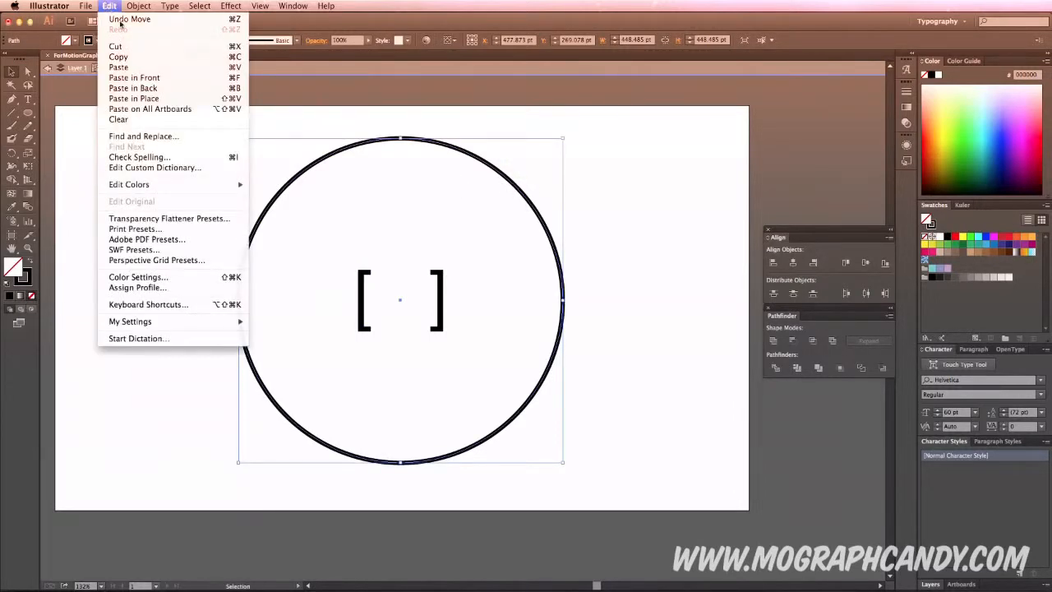
pyautogui.click(150, 98)
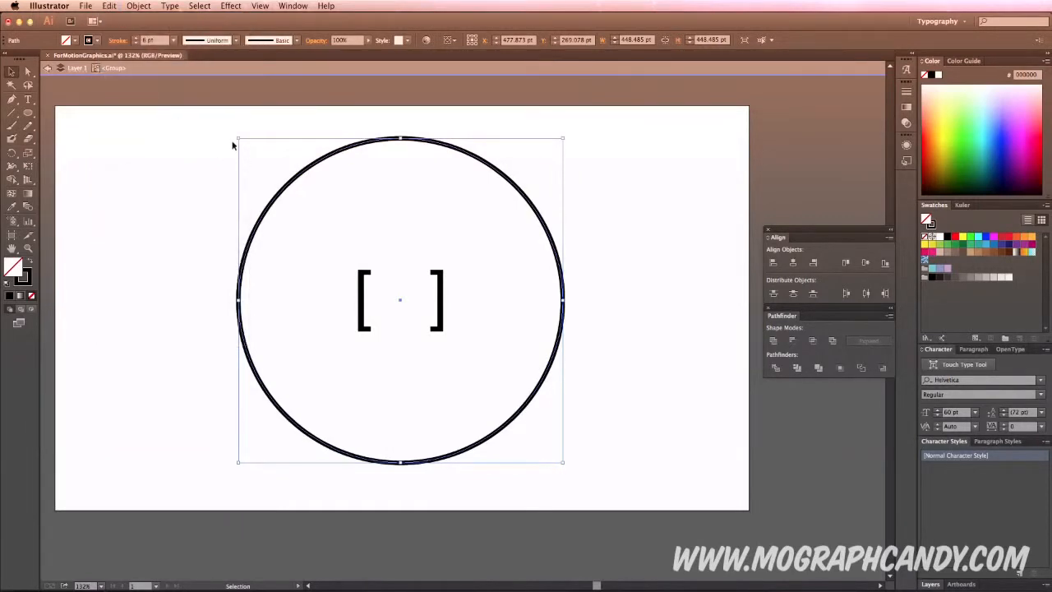
pyautogui.moveTo(239, 140); pyautogui.dragTo(378, 279)
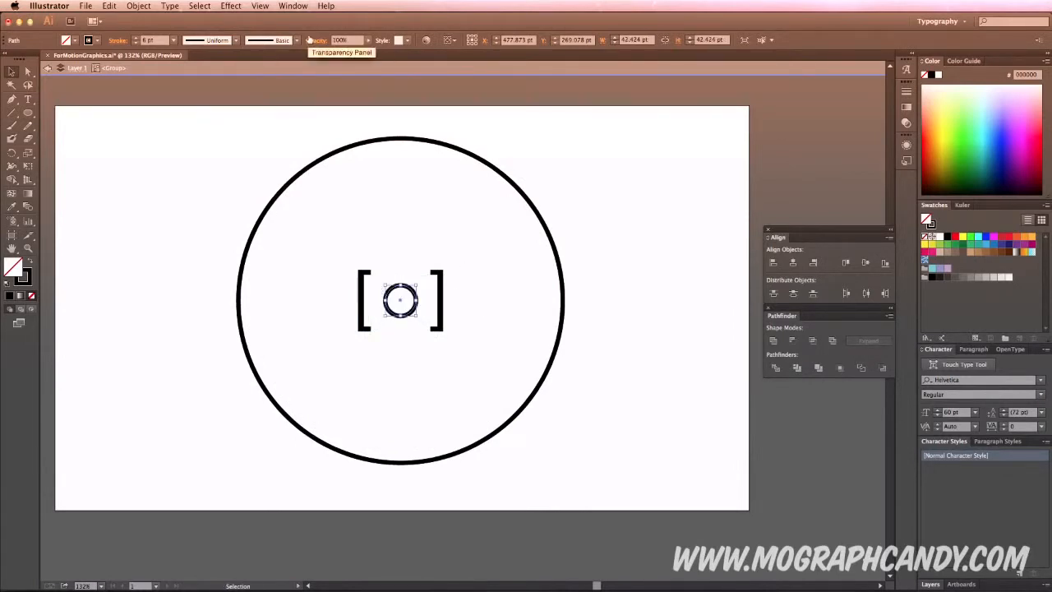
# Set the small circle's stroke weight to 2 pt and deselect it.
pyautogui.click(137, 44)
pyautogui.click(137, 43)
pyautogui.click(136, 44)
pyautogui.click(136, 44)
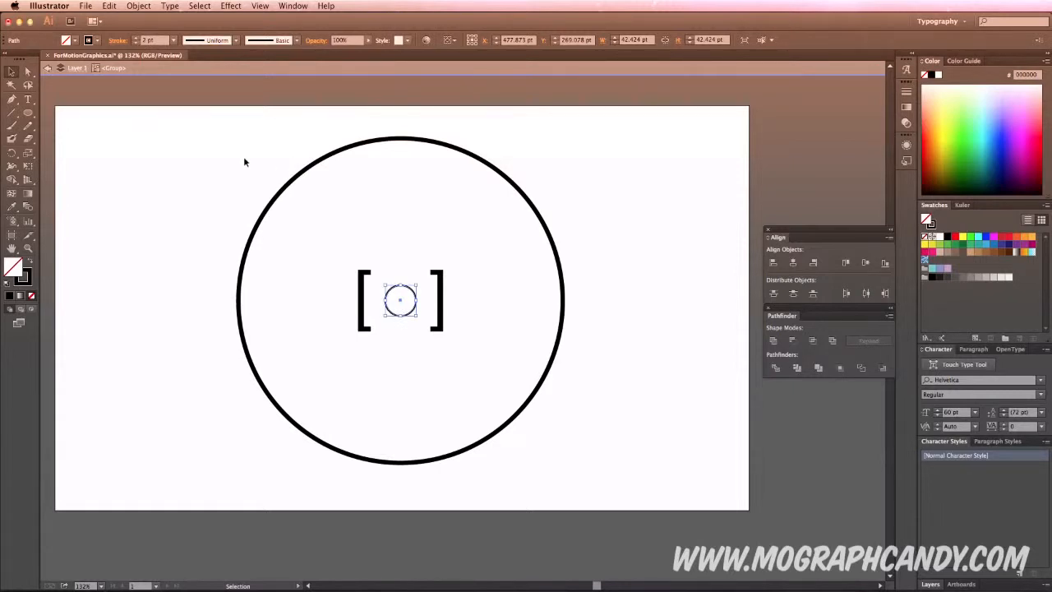
pyautogui.click(210, 151)
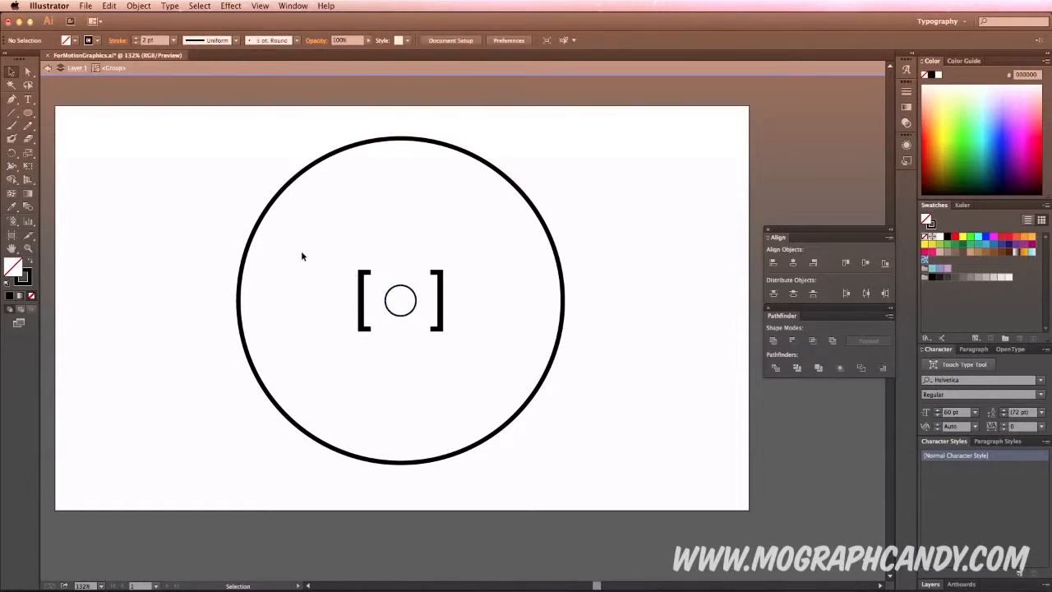
# Duplicate the small circle in place and scale the copy around its centre to about 23 pt across.
pyautogui.click(404, 286)
pyautogui.press('a')
pyautogui.press('v')
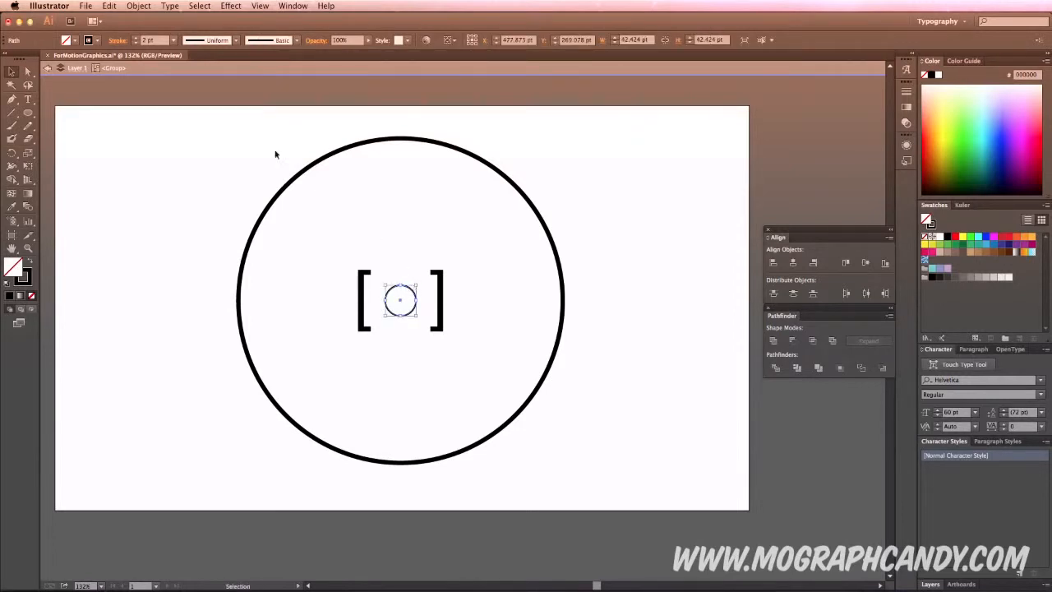
pyautogui.click(109, 7)
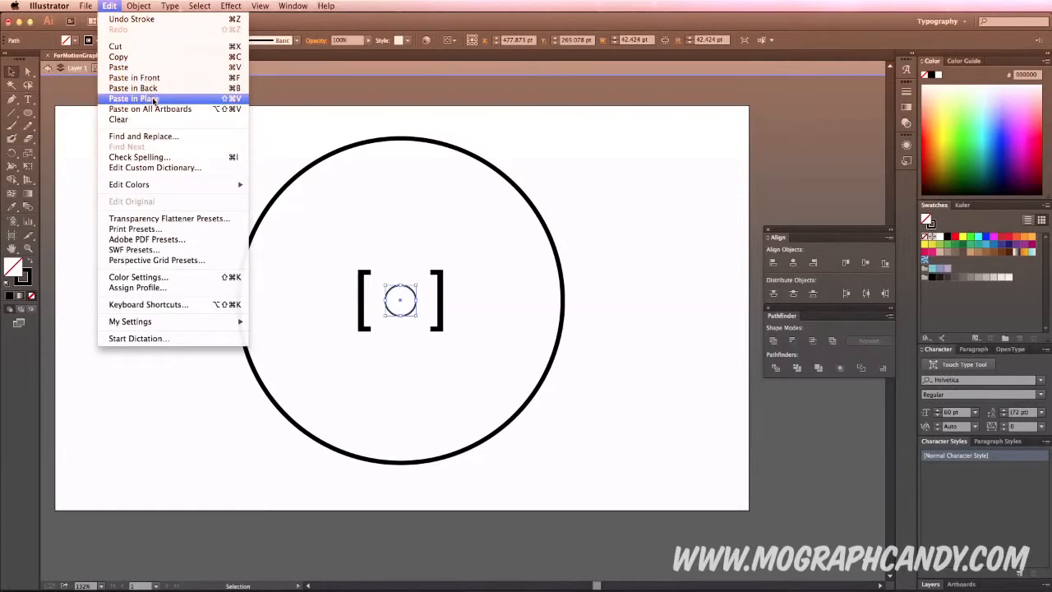
pyautogui.click(153, 100)
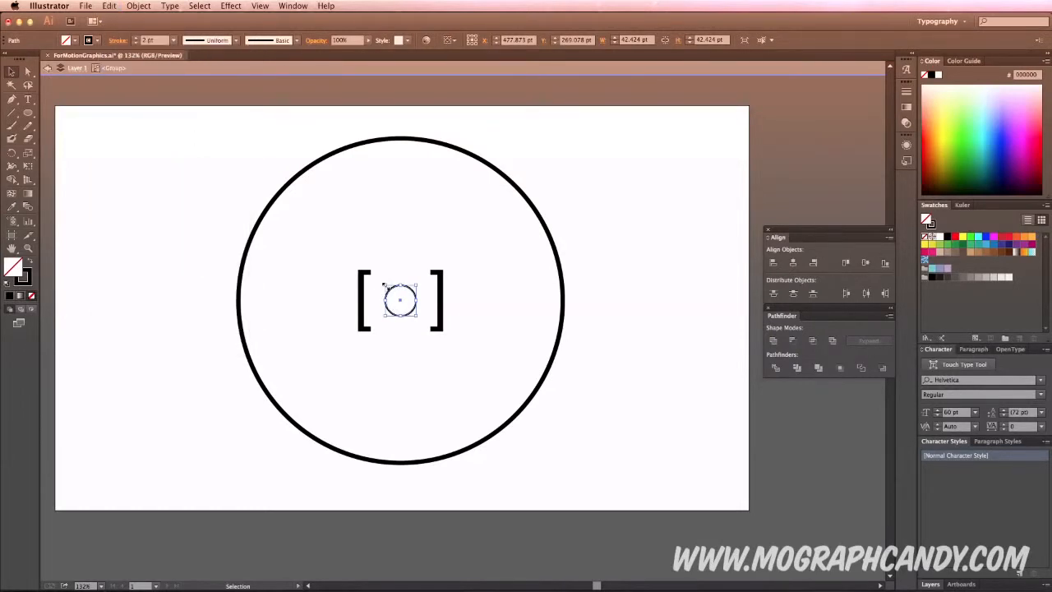
pyautogui.moveTo(383, 285); pyautogui.dragTo(392, 292)
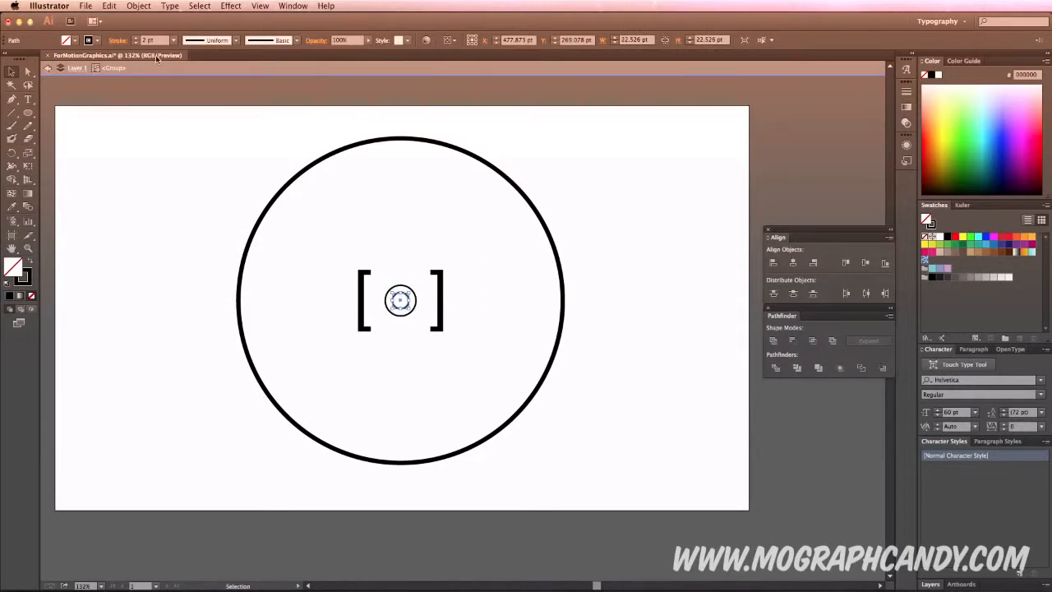
# Give the innermost circle a black fill and no stroke, and shrink it slightly around its centre.
pyautogui.click(74, 41)
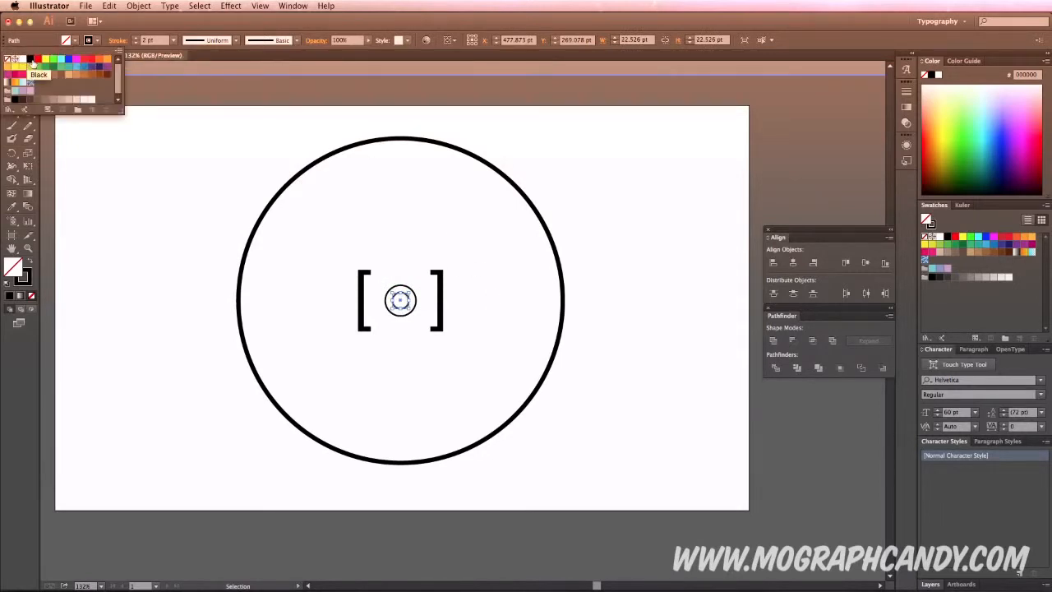
pyautogui.click(31, 64)
pyautogui.click(97, 40)
pyautogui.click(7, 60)
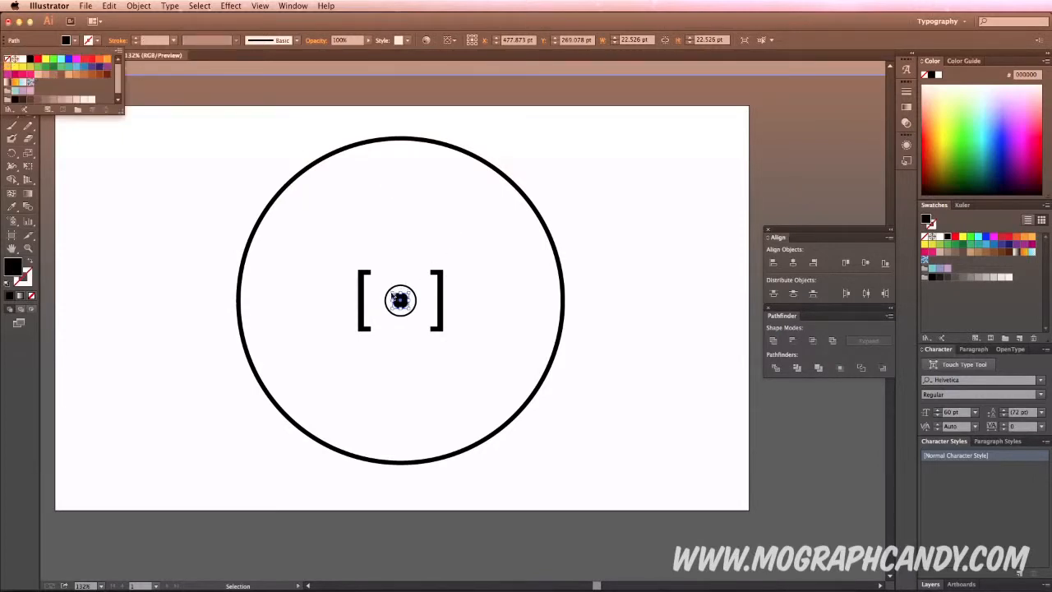
pyautogui.click(507, 293)
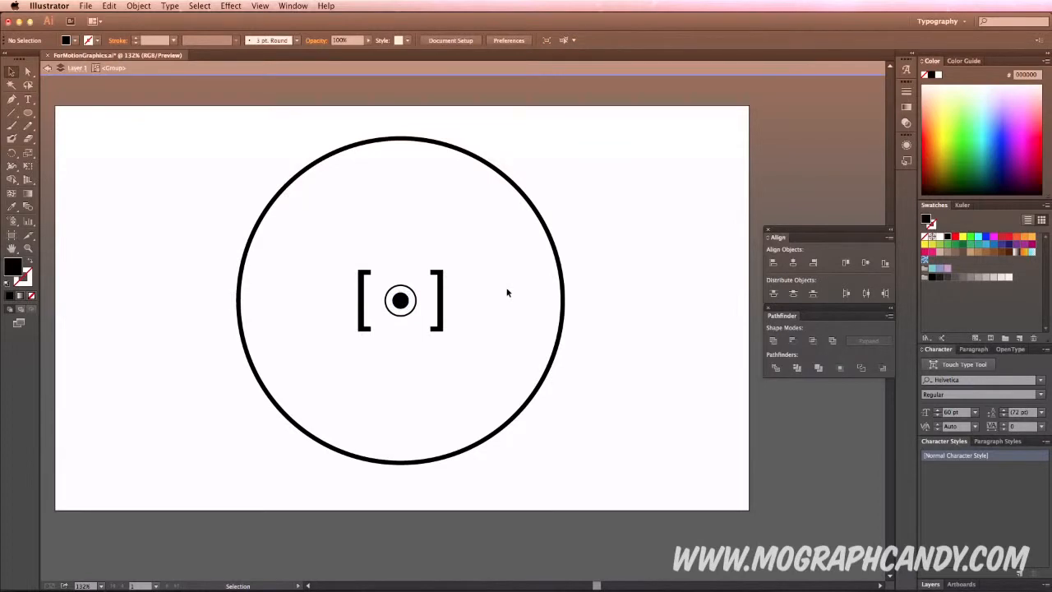
pyautogui.click(394, 299)
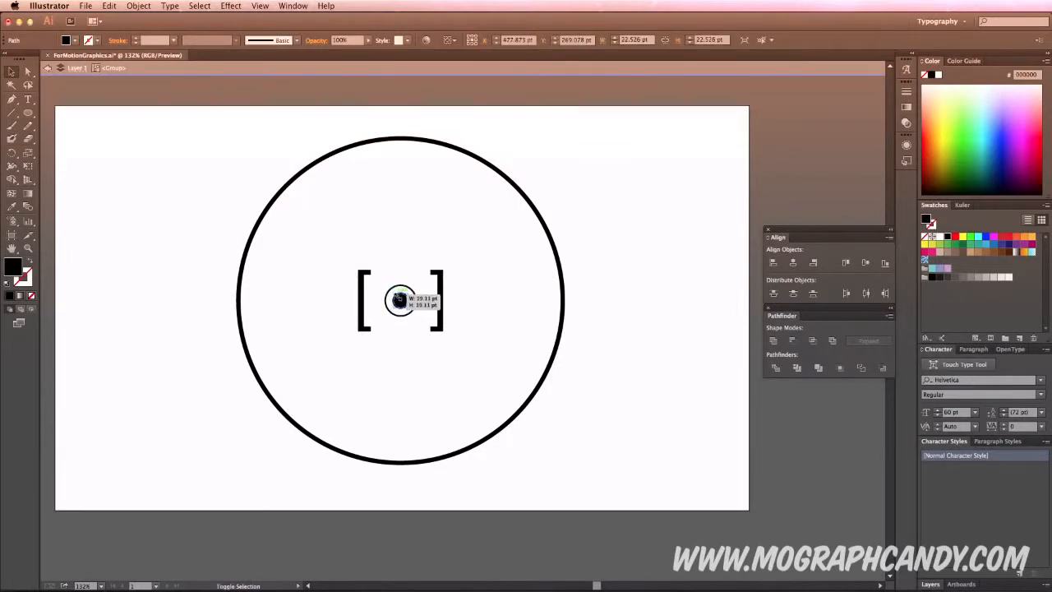
pyautogui.click(498, 319)
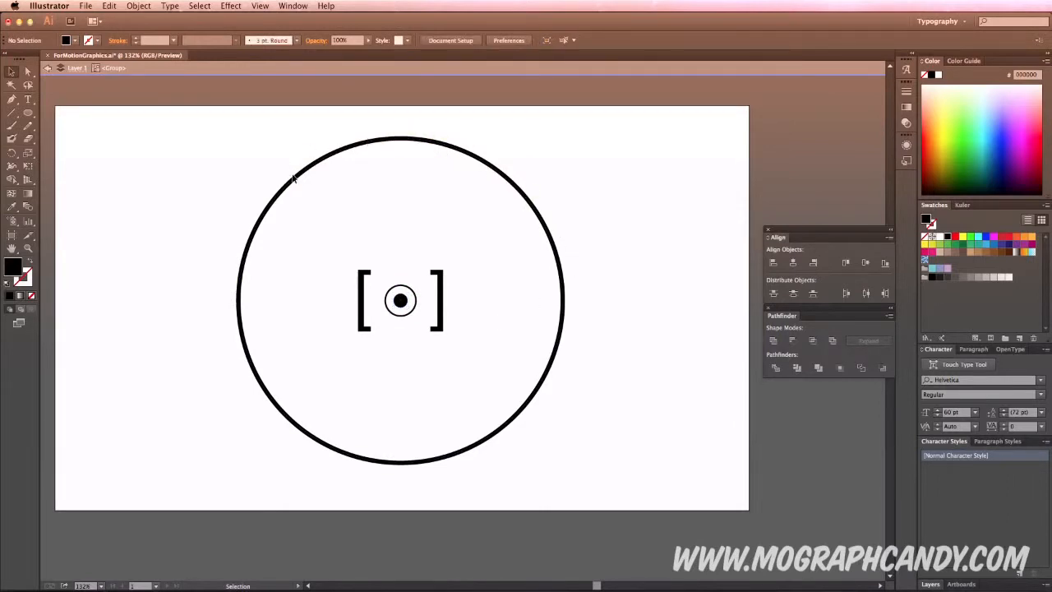
# Duplicate the large circle in place, scaled around its centre to about 414 pt across, with a 4 pt stroke.
pyautogui.click(346, 148)
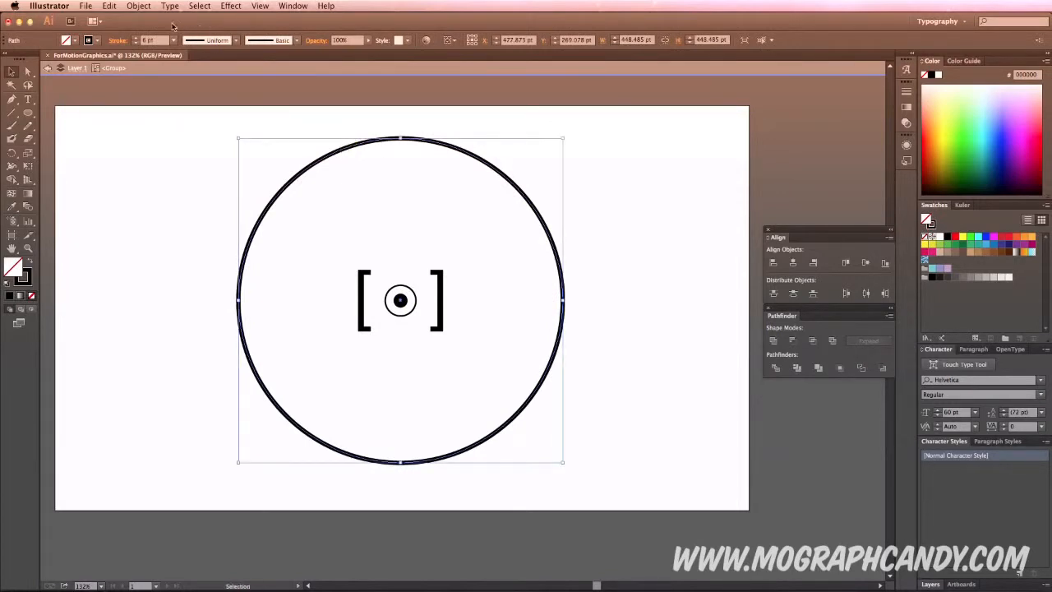
pyautogui.click(110, 5)
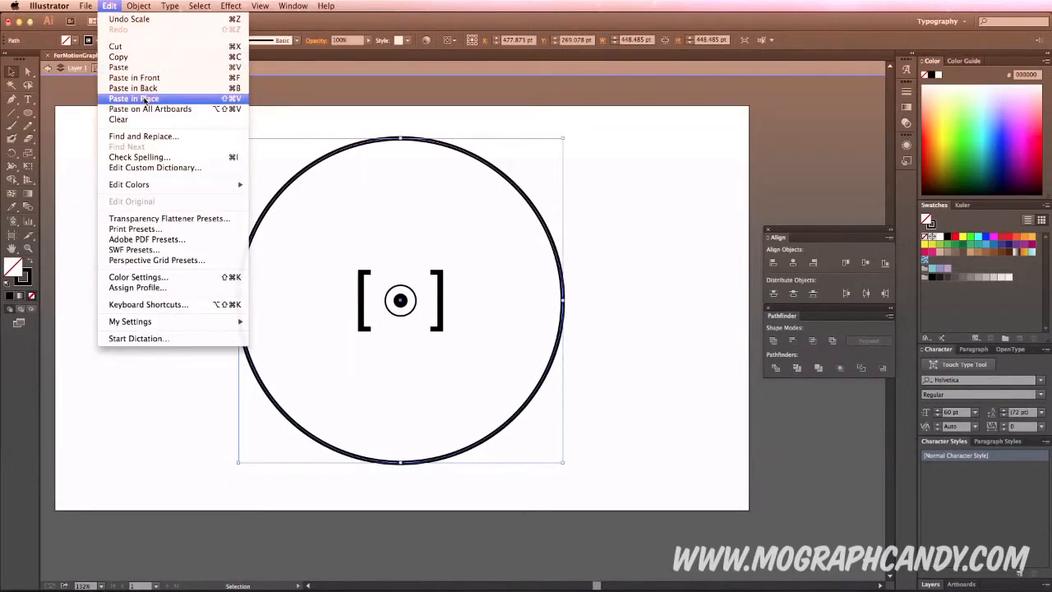
pyautogui.click(144, 100)
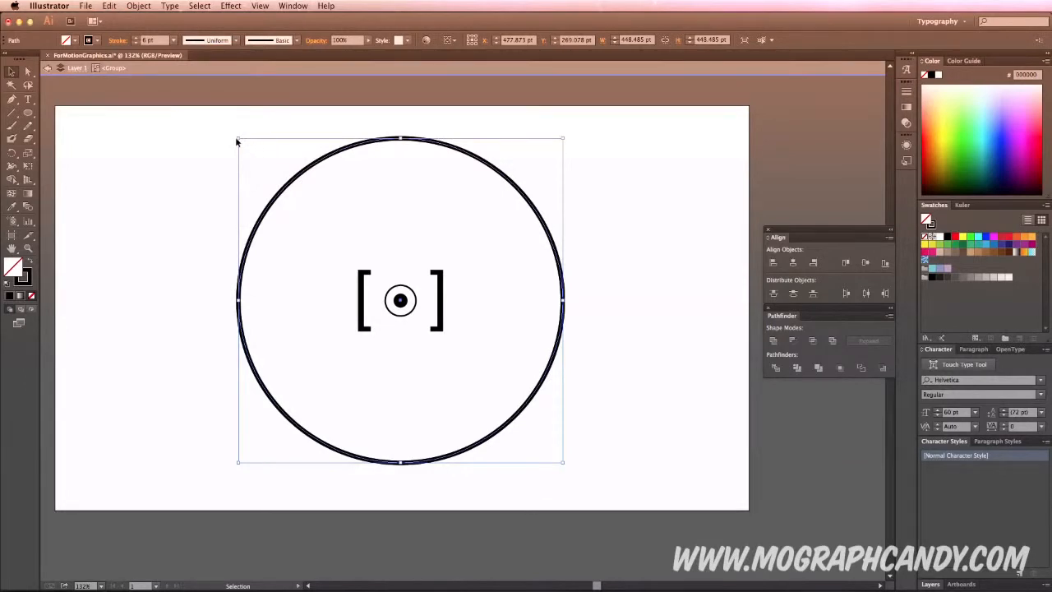
pyautogui.moveTo(245, 143); pyautogui.dragTo(252, 151)
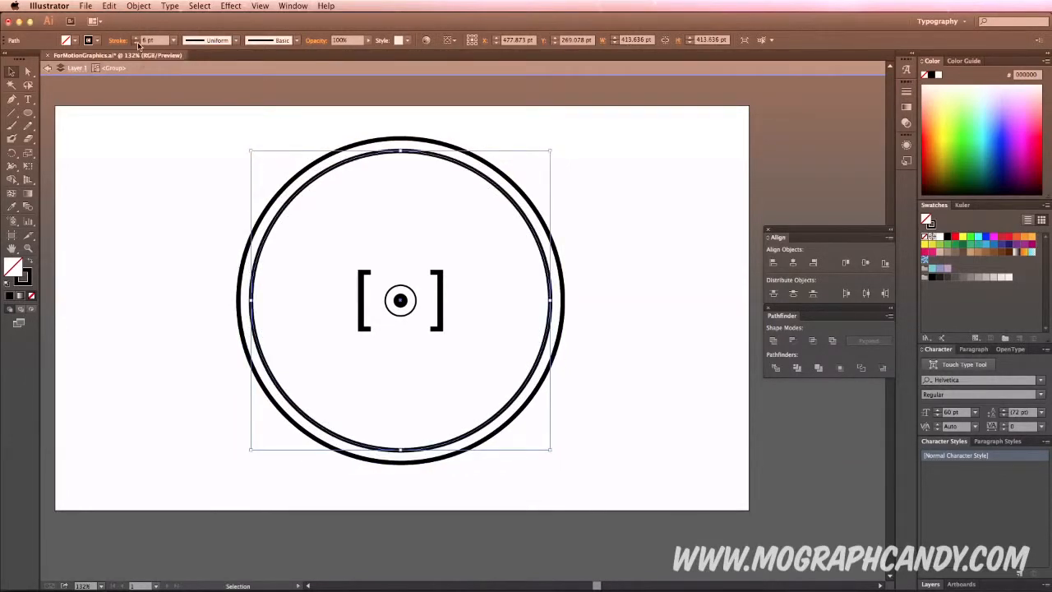
pyautogui.click(136, 42)
pyautogui.click(137, 43)
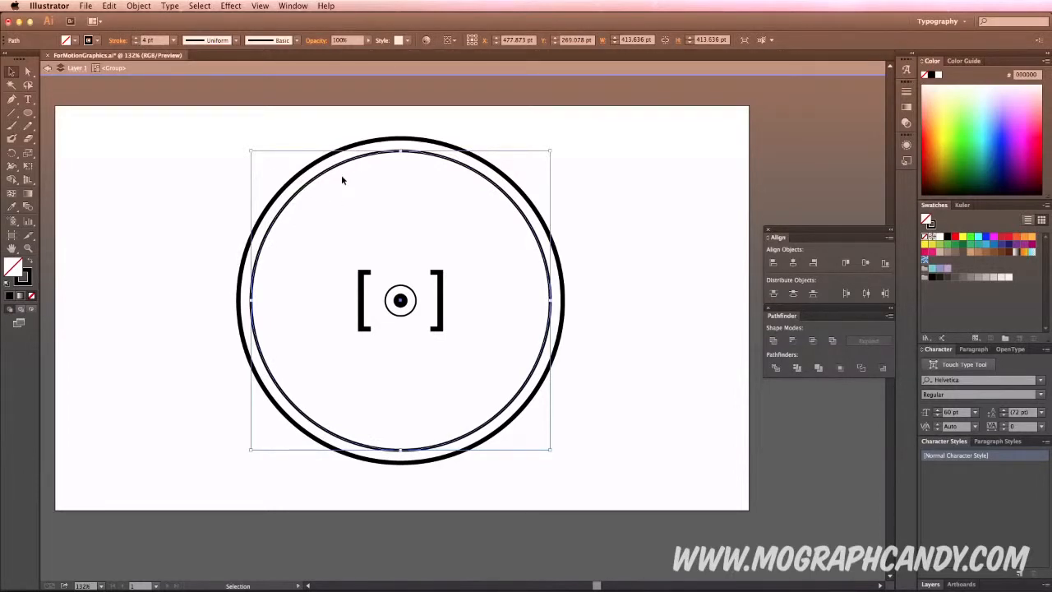
# Turn the 4 pt inner ring's stroke into a dashed line.
pyautogui.click(907, 145)
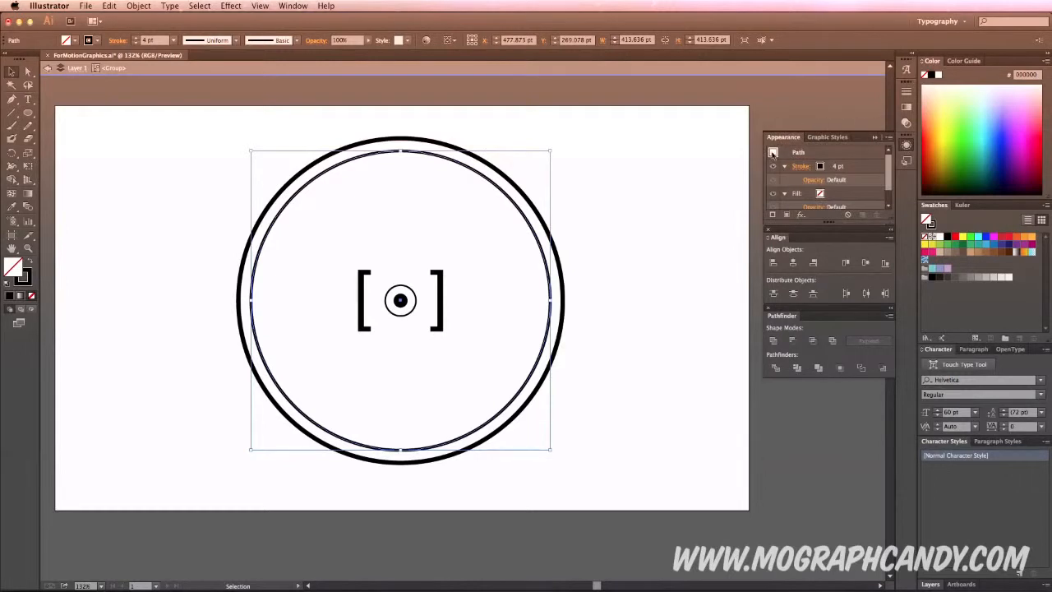
pyautogui.click(791, 167)
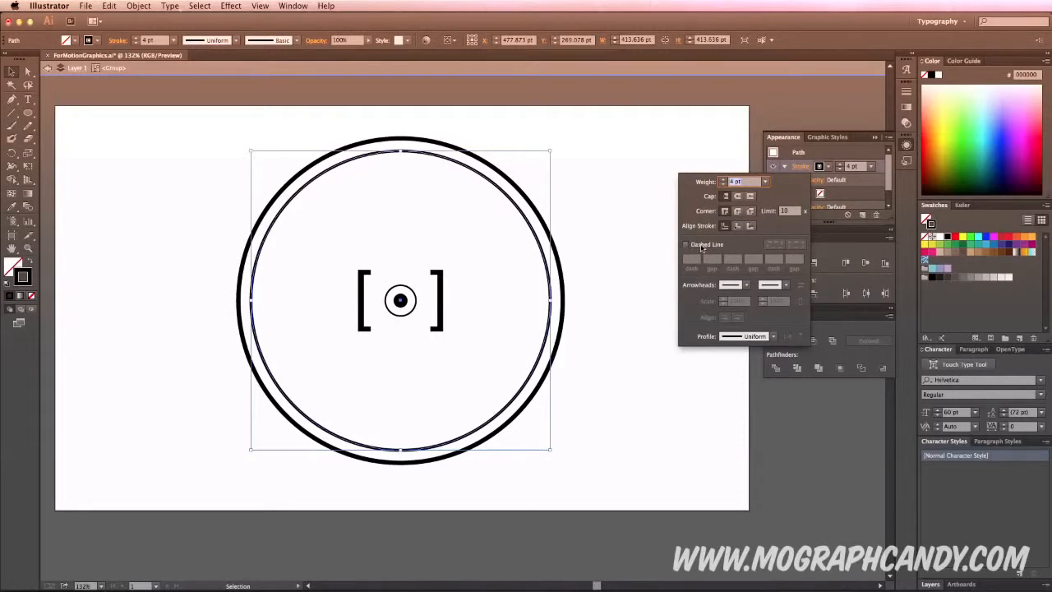
pyautogui.click(687, 245)
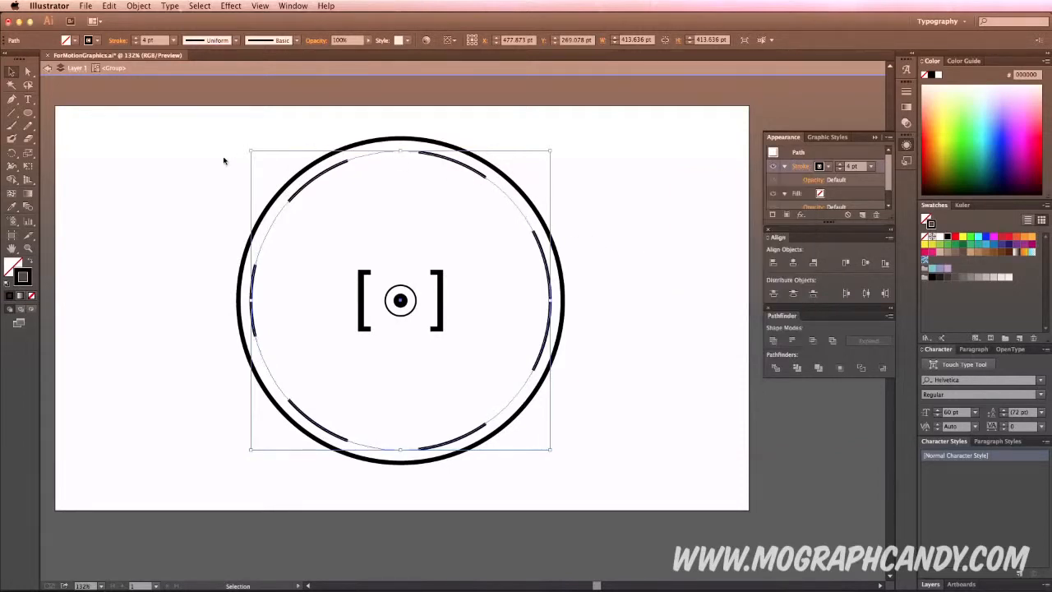
pyautogui.click(305, 185)
pyautogui.click(472, 173)
# Set the inner ring's dash and gap lengths to 5 pt each.
pyautogui.click(800, 167)
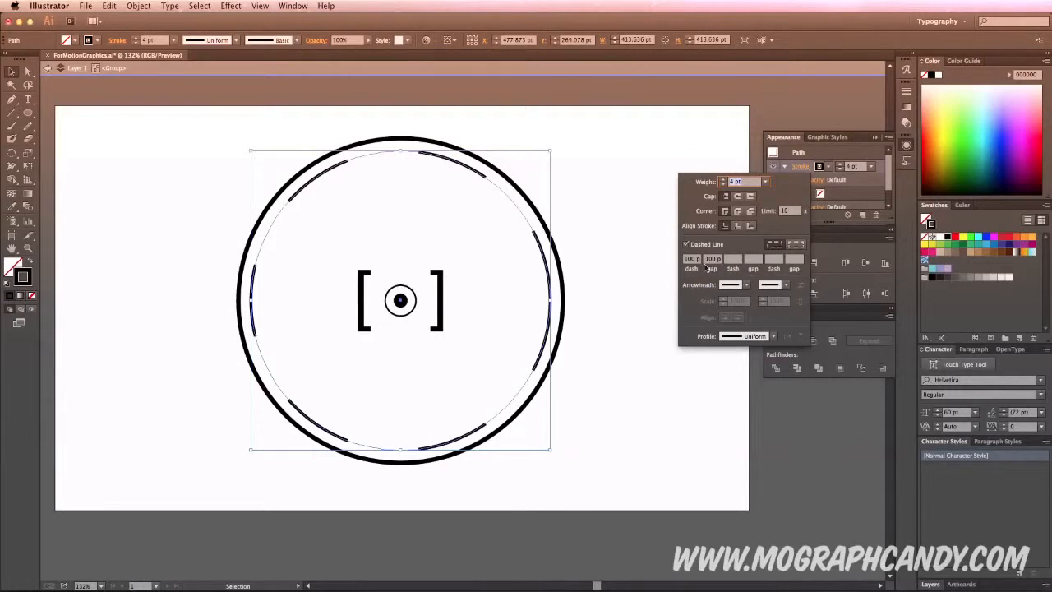
pyautogui.click(691, 259)
pyautogui.write('5')
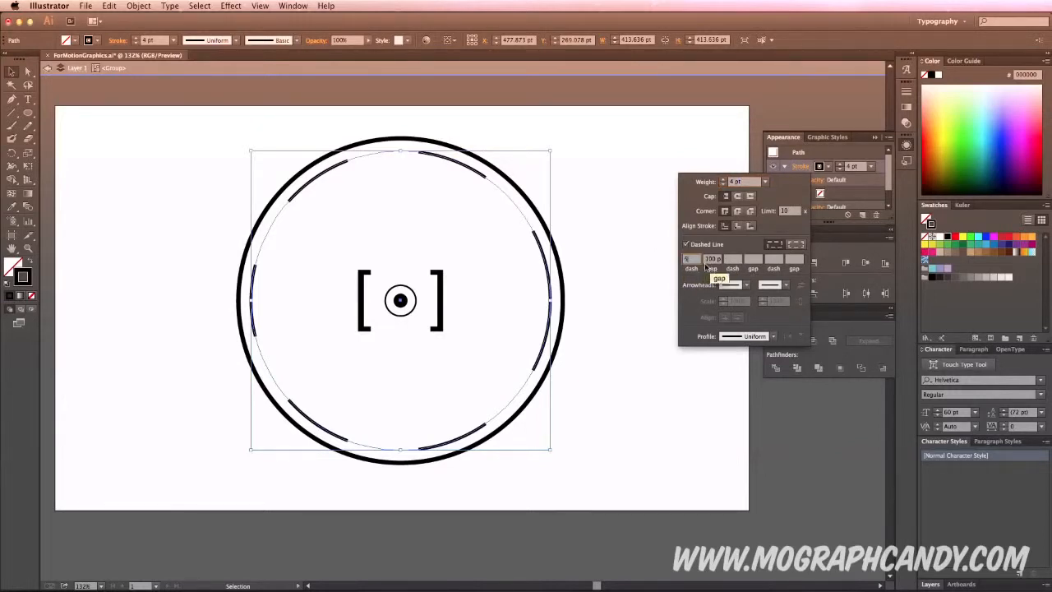
pyautogui.press('Tab')
pyautogui.write('30')
pyautogui.press('Return')
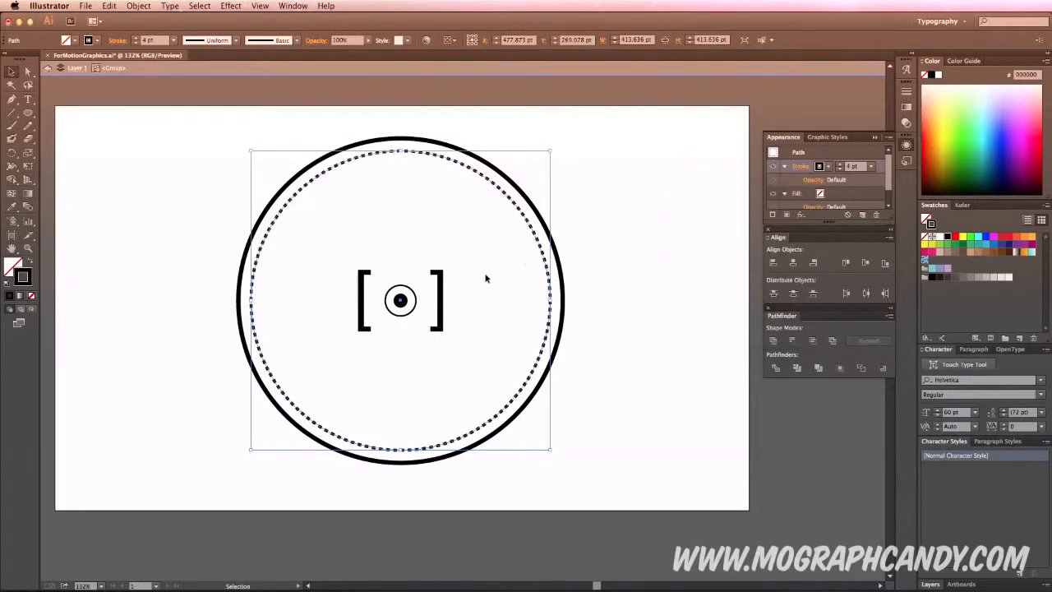
# Set the inner ring's dash length to 25 pt and its gap to 75 pt.
pyautogui.click(797, 168)
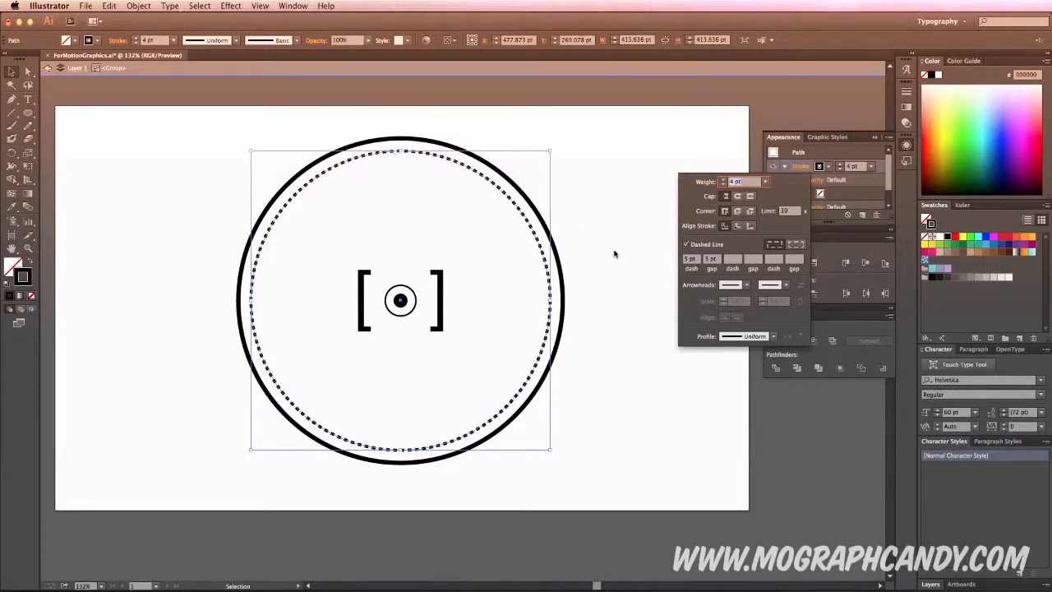
pyautogui.click(684, 260)
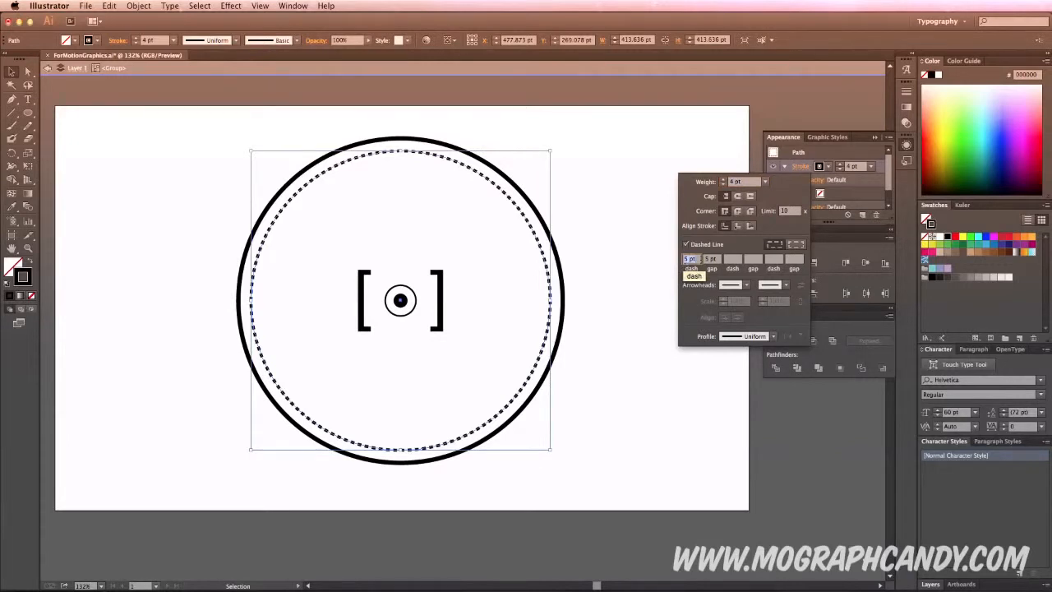
pyautogui.write('25')
pyautogui.click(707, 259)
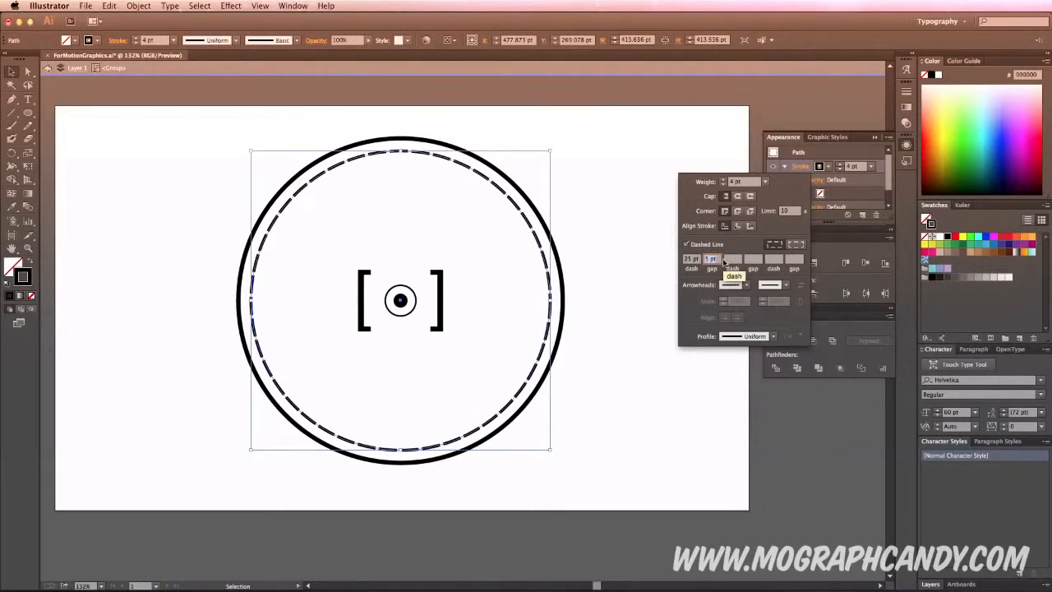
pyautogui.write('75')
pyautogui.press('Return')
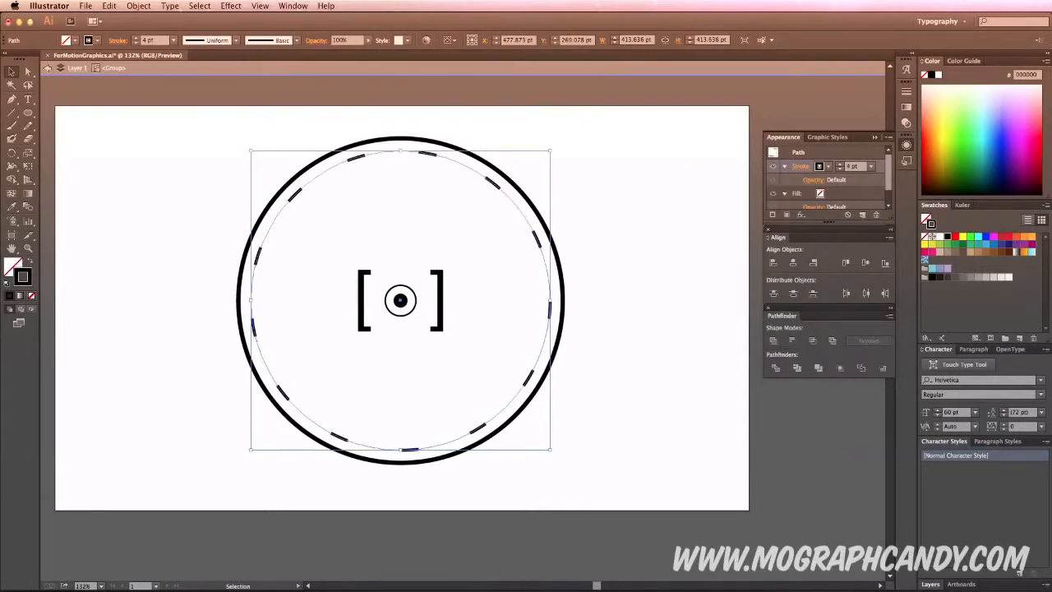
pyautogui.press('super+shift+a')
# Reduce the inner ring's dash length to 2 pt, keeping the 75 pt gap.
pyautogui.click(535, 235)
pyautogui.click(799, 167)
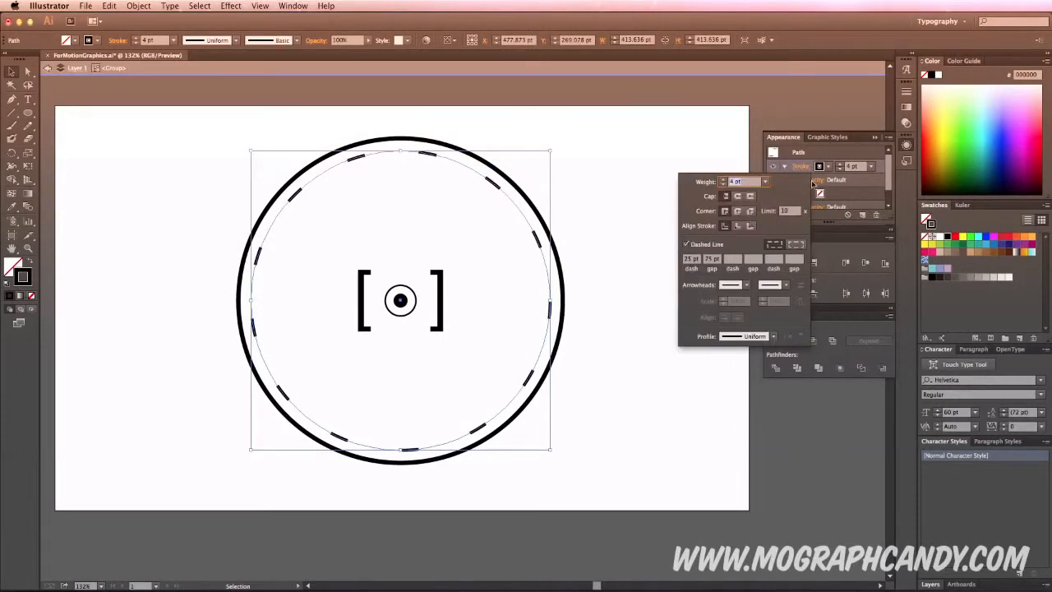
pyautogui.click(694, 260)
pyautogui.write('2')
pyautogui.click(714, 259)
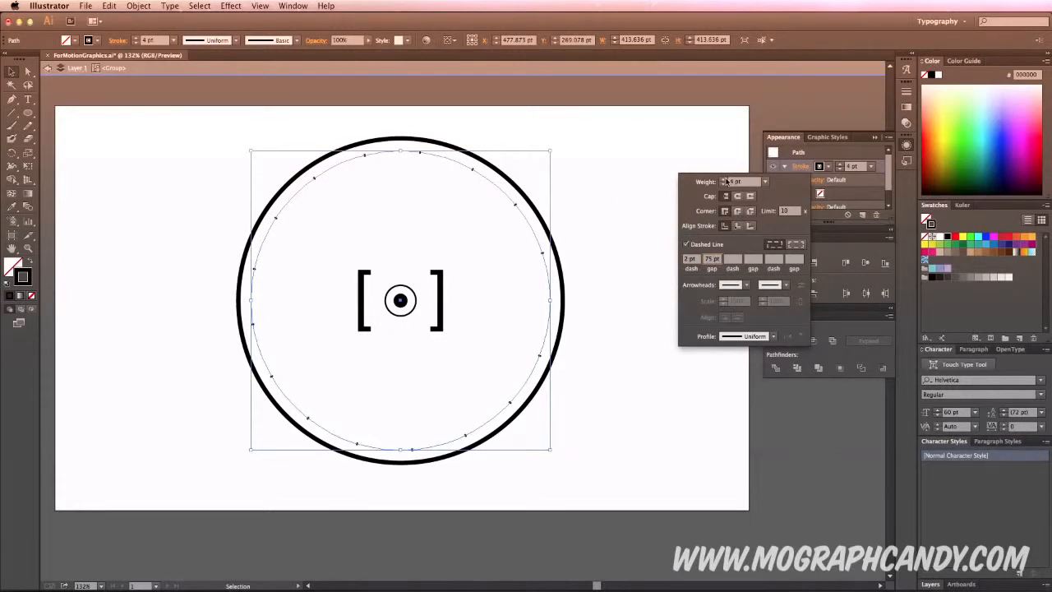
# Raise the dashed ring's stroke weight to 18 pt to form longer tick marks.
pyautogui.click(725, 179)
pyautogui.click(725, 179)
pyautogui.click(725, 180)
pyautogui.click(607, 181)
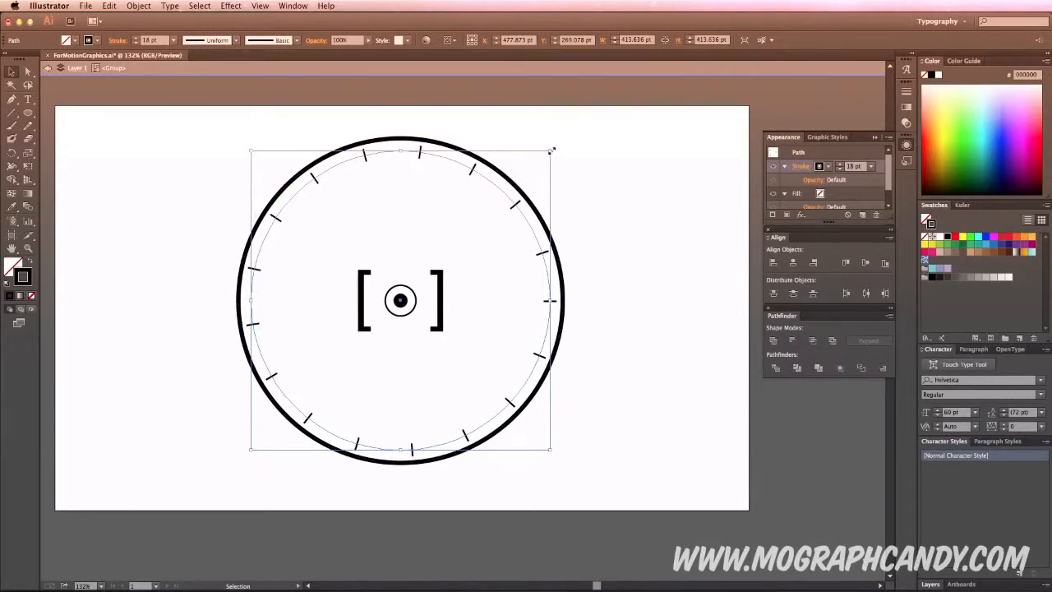
# Try to shrink the tick-mark ring proportionally about its center, undoing each scaling.
pyautogui.moveTo(551, 151); pyautogui.dragTo(492, 188)
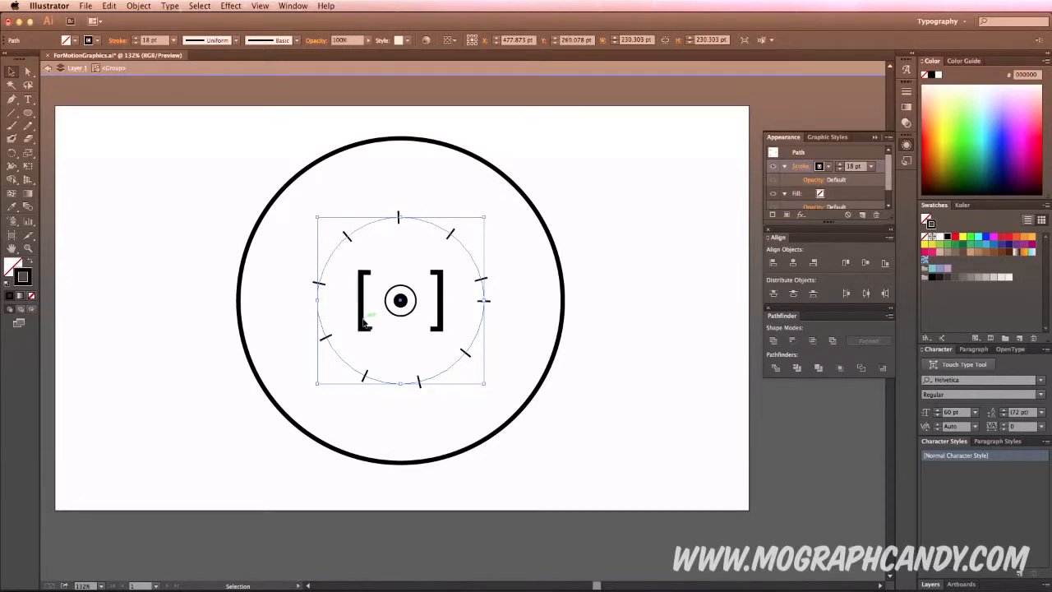
pyautogui.press('super+z')
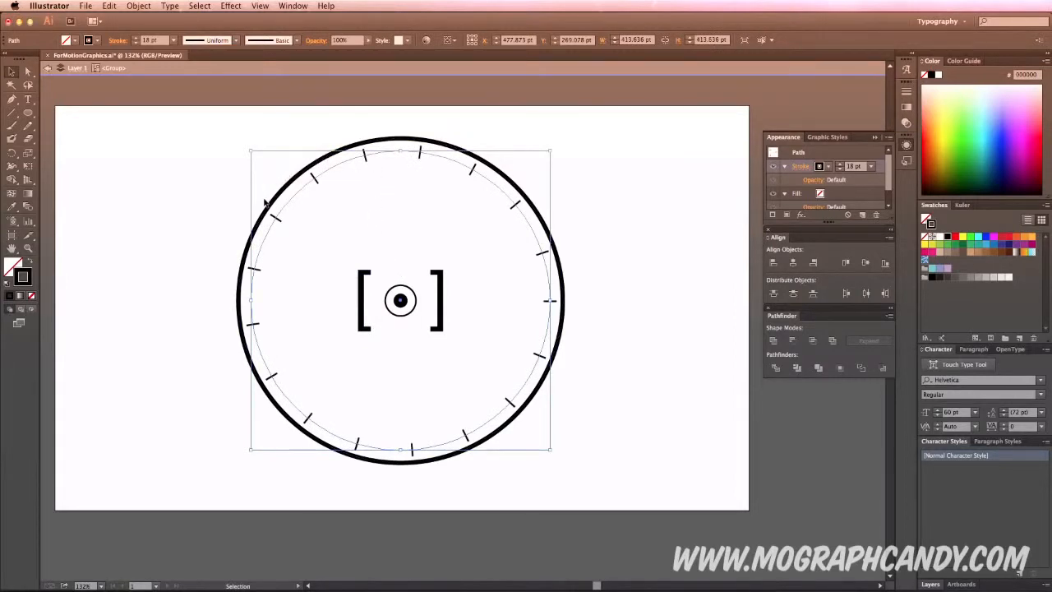
pyautogui.moveTo(550, 151); pyautogui.dragTo(476, 224)
pyautogui.press('a')
pyautogui.press('super+z')
# Enable Scale Strokes & Effects in the general preferences and shrink the tick-mark ring about its center to about 191 pt wide.
pyautogui.click(67, 8)
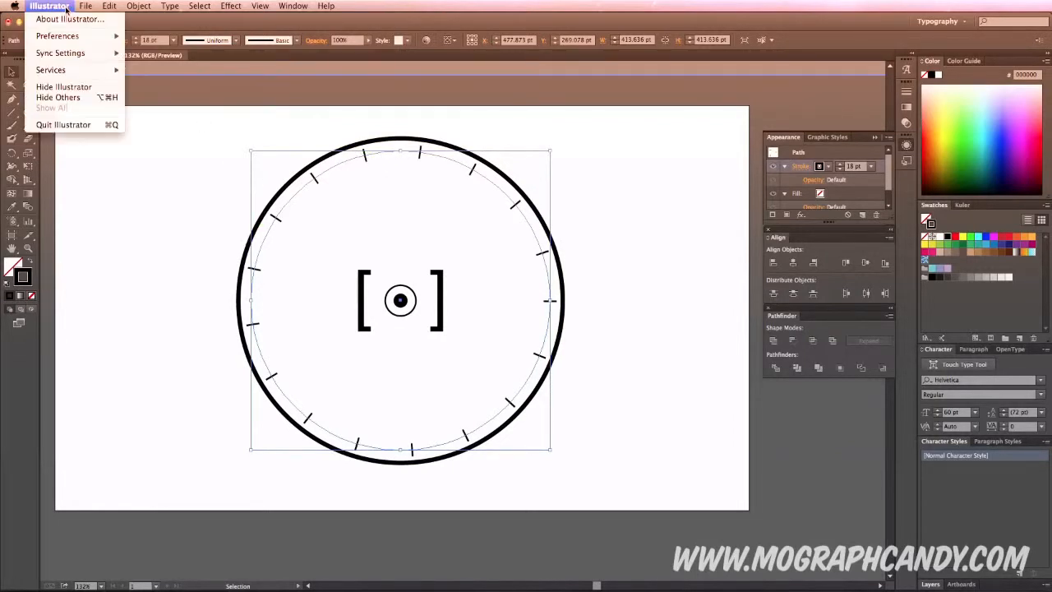
pyautogui.moveTo(70, 37)
pyautogui.click(153, 38)
pyautogui.moveTo(635, 264)
pyautogui.mouseDown()
pyautogui.moveTo(518, 205)
pyautogui.moveTo(403, 181)
pyautogui.mouseUp()
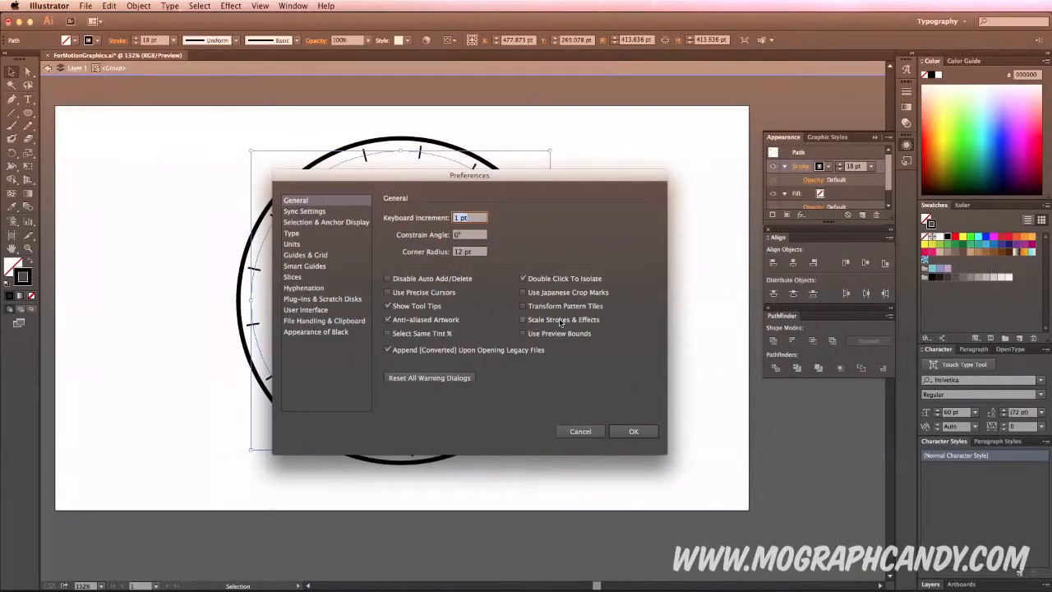
pyautogui.click(524, 320)
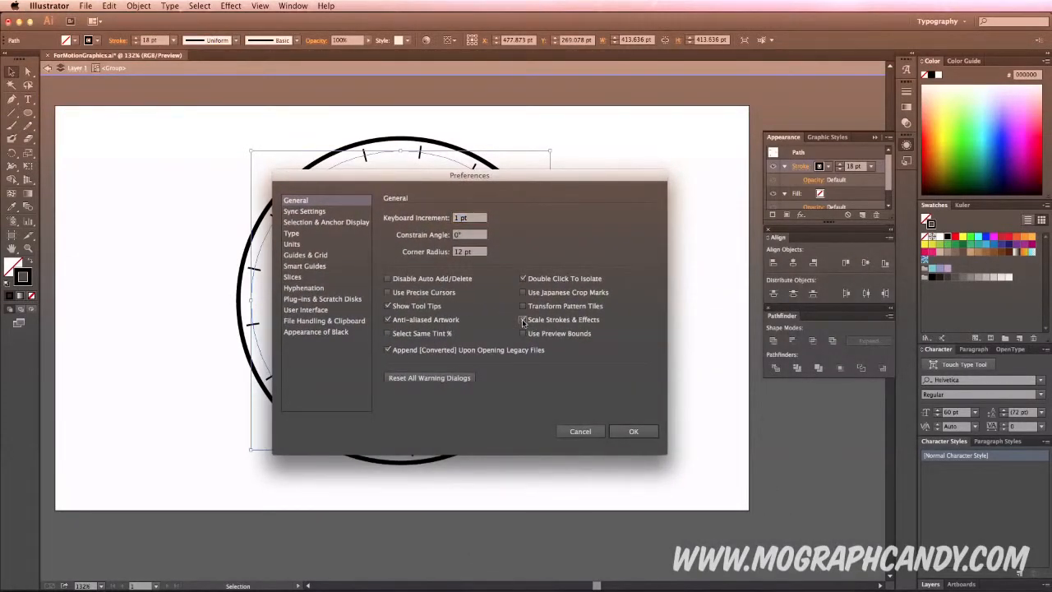
pyautogui.click(643, 434)
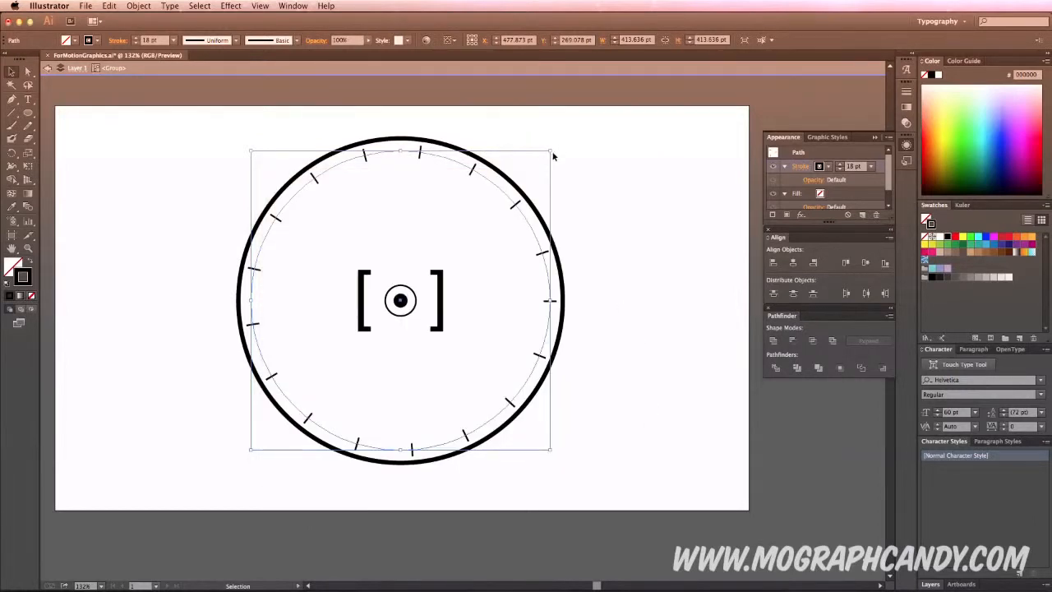
pyautogui.moveTo(551, 151); pyautogui.dragTo(469, 208)
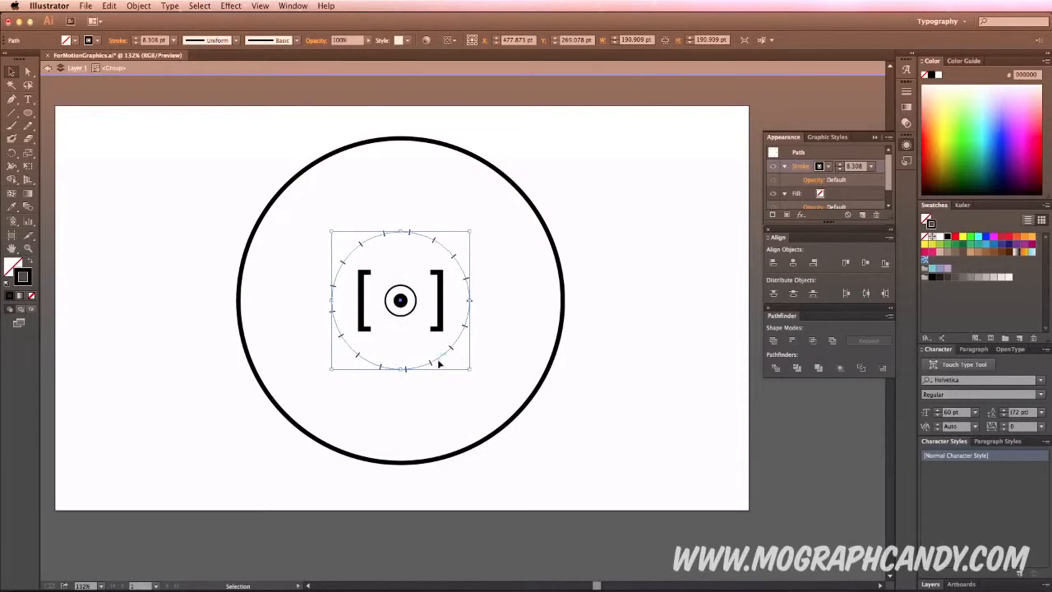
pyautogui.click(466, 254)
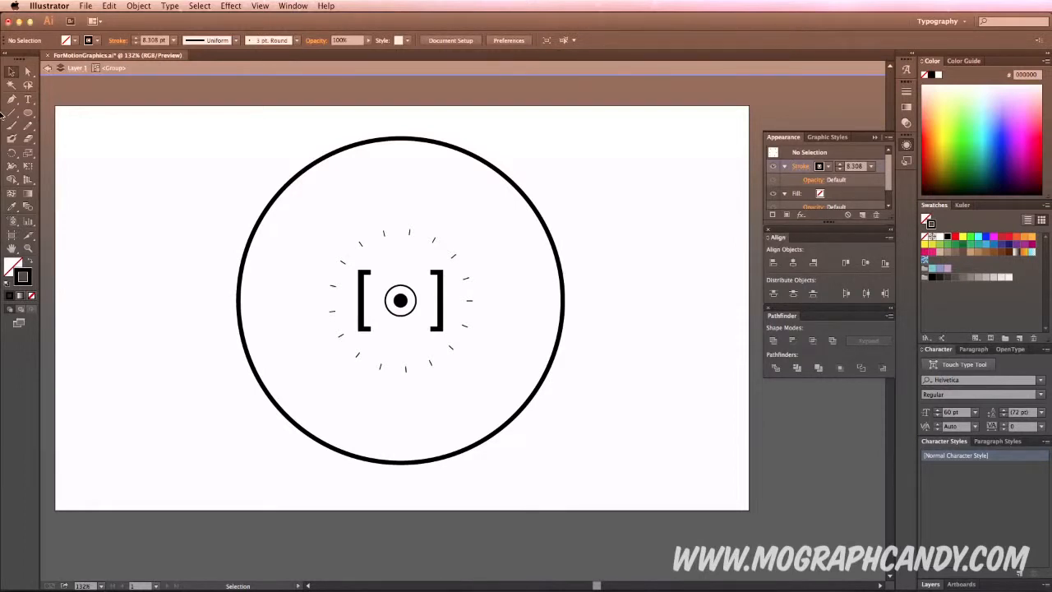
# Duplicate the large outer circle in place and shrink the copy about its center to about 414 pt wide.
pyautogui.click(269, 205)
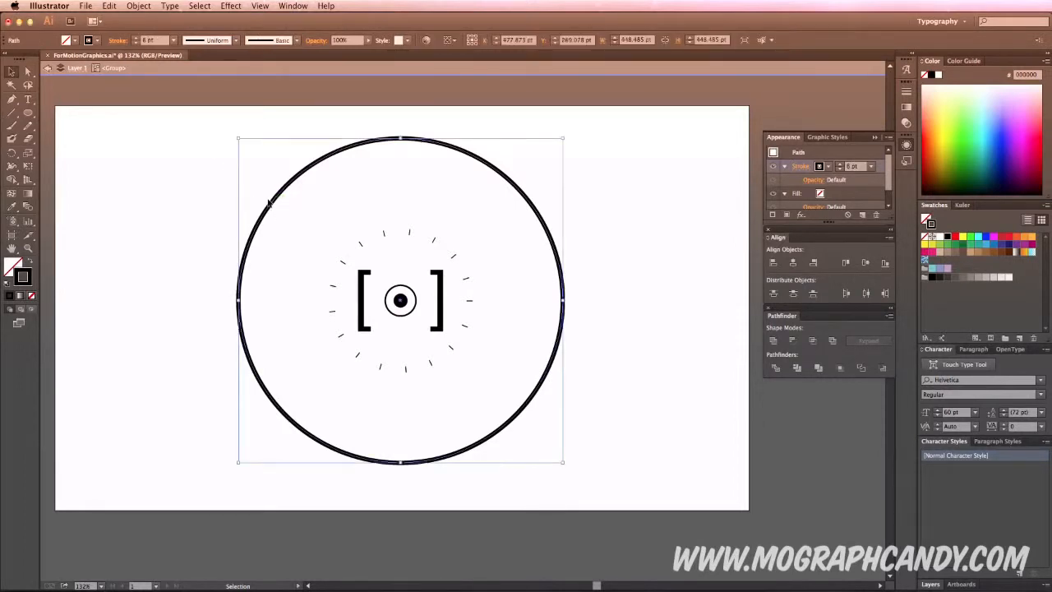
pyautogui.click(107, 7)
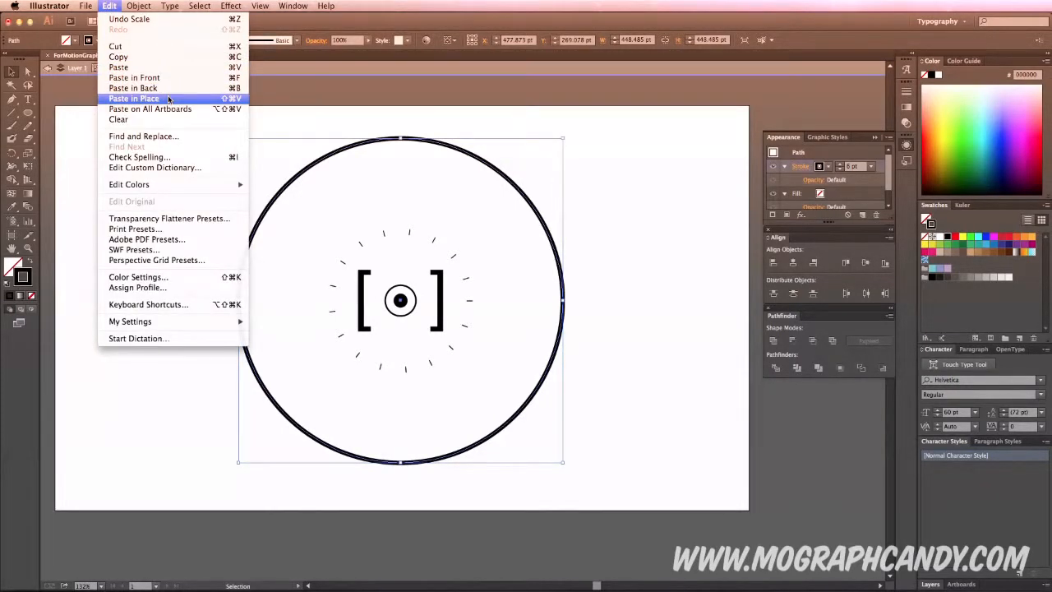
pyautogui.click(169, 98)
pyautogui.moveTo(240, 141); pyautogui.dragTo(250, 150)
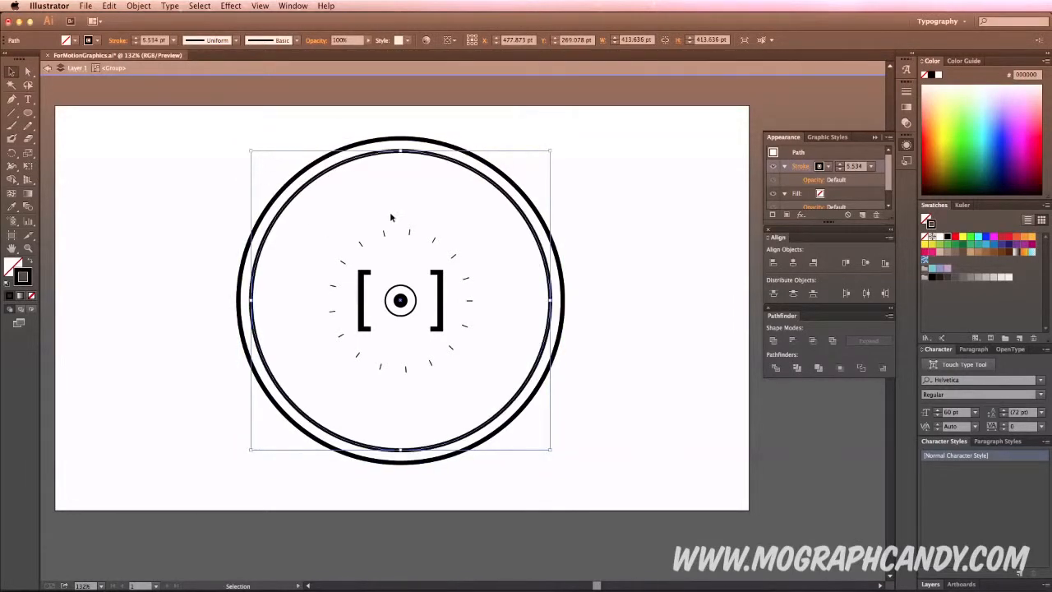
# Turn the new inner circle's stroke into a dashed line with 5 pt dashes and 5 pt gaps.
pyautogui.click(800, 167)
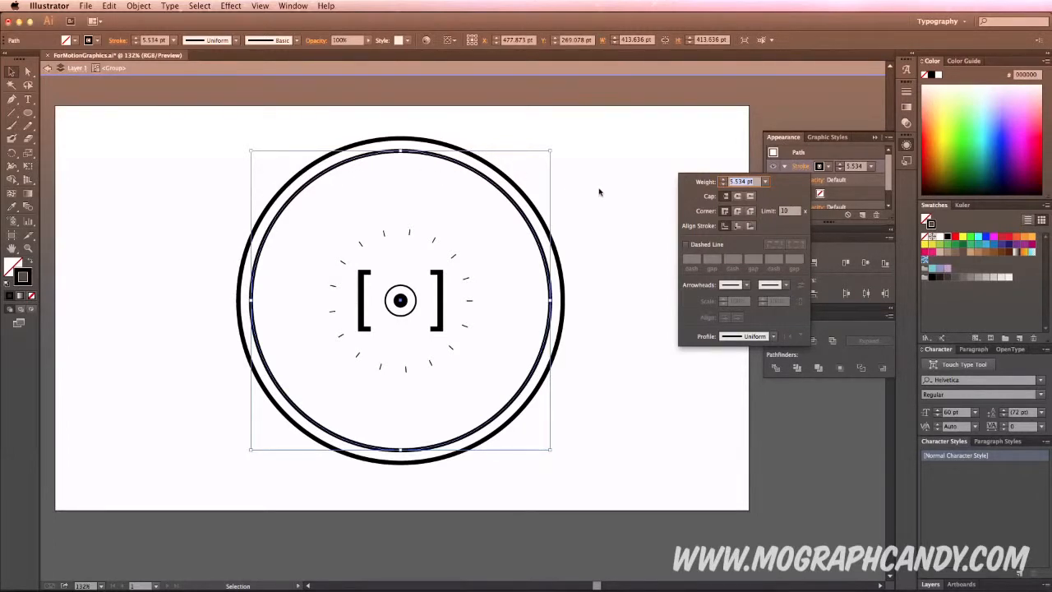
pyautogui.click(686, 245)
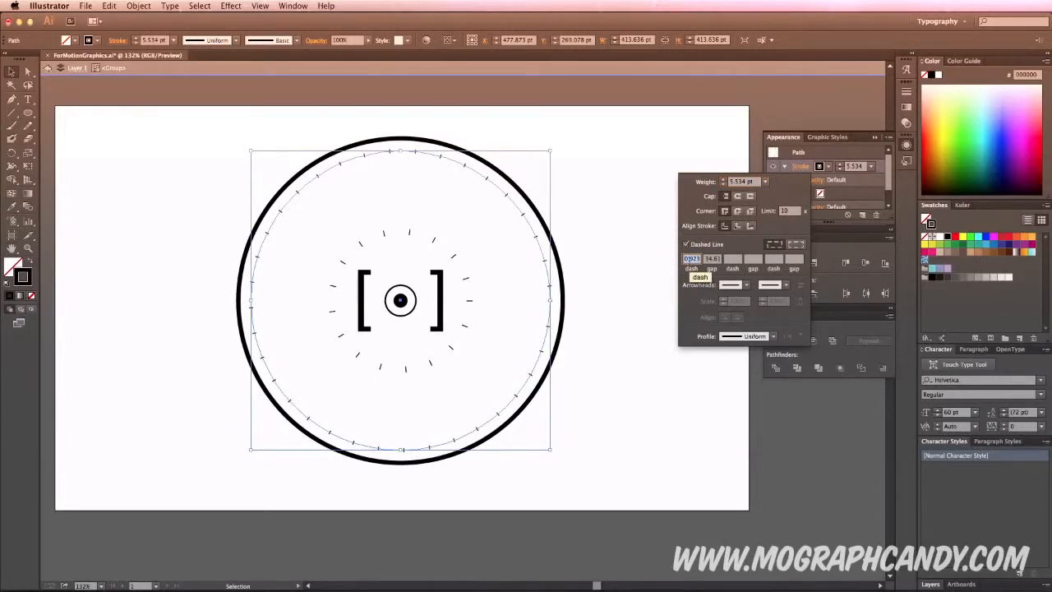
pyautogui.write('4')
pyautogui.click(710, 259)
pyautogui.write('5')
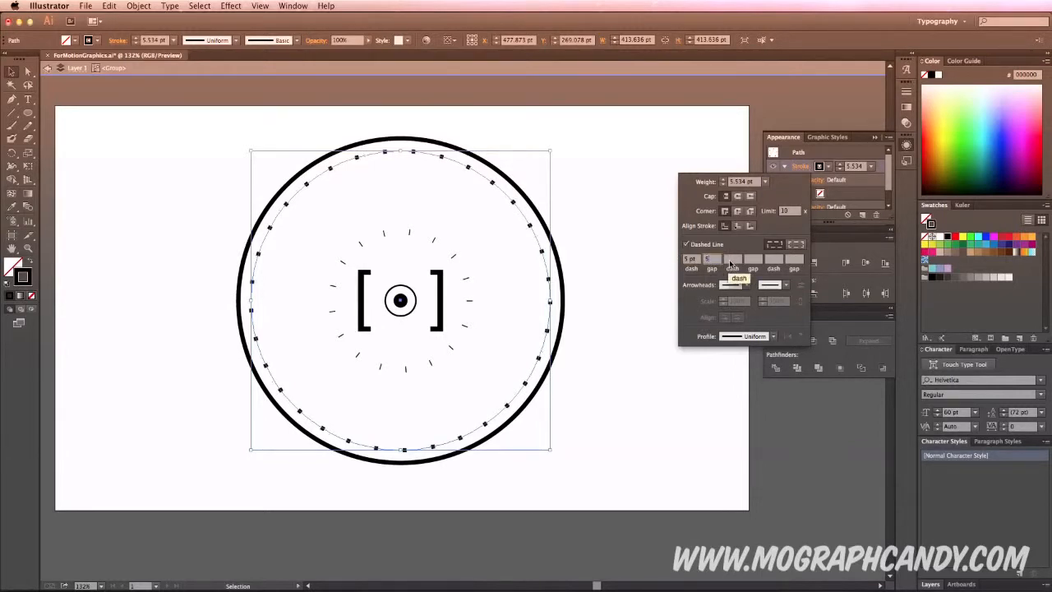
pyautogui.press('Tab')
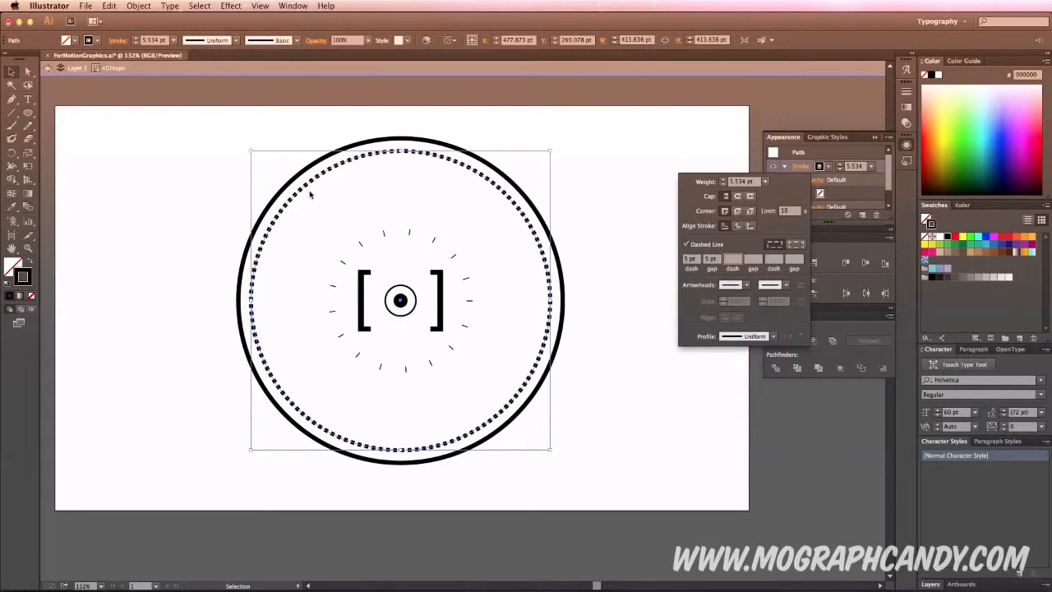
# Align the inner circle's dashes to corners and path ends, with round caps and a 1 pt dash length.
pyautogui.click(800, 243)
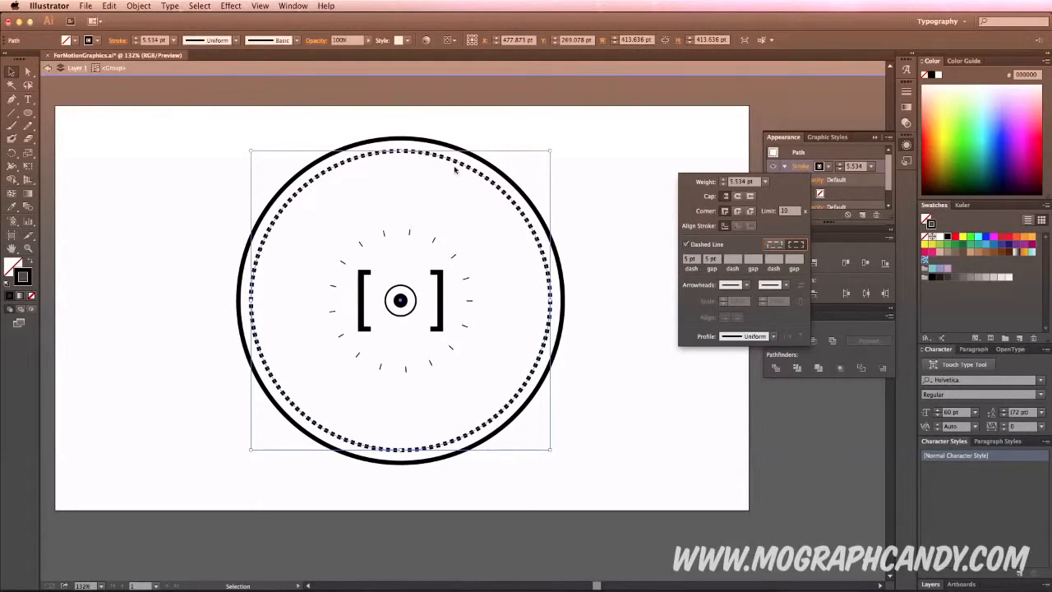
pyautogui.click(739, 198)
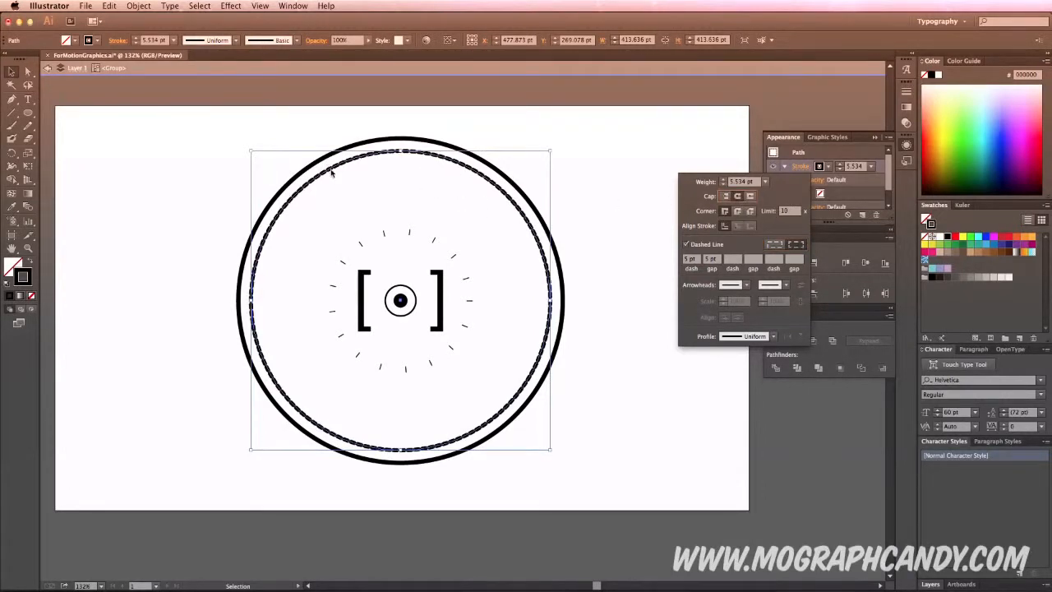
pyautogui.click(690, 259)
pyautogui.write('2pt')
pyautogui.click(732, 260)
pyautogui.moveTo(691, 260); pyautogui.dragTo(677, 260)
pyautogui.write('1')
pyautogui.click(732, 260)
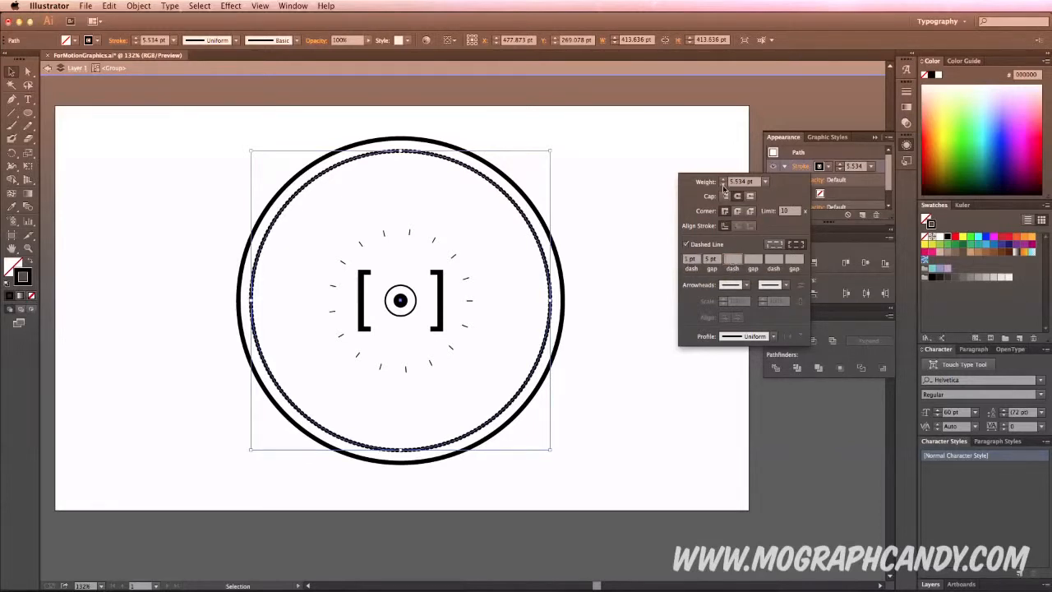
# Widen the gap between the inner circle's round dashes so they read as separate dots.
pyautogui.click(712, 260)
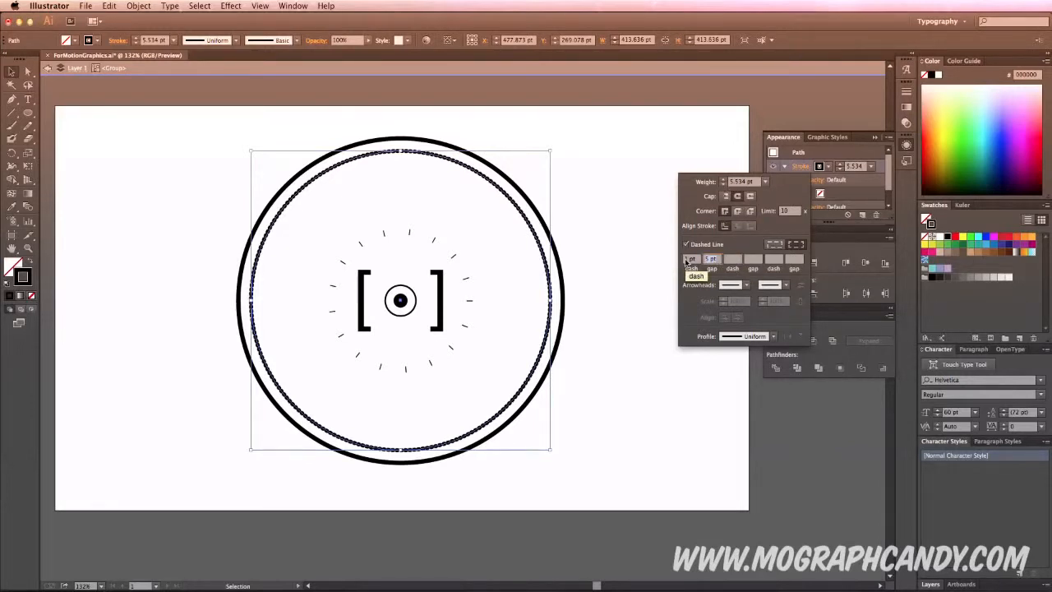
pyautogui.write('5')
pyautogui.click(734, 260)
pyautogui.click(601, 253)
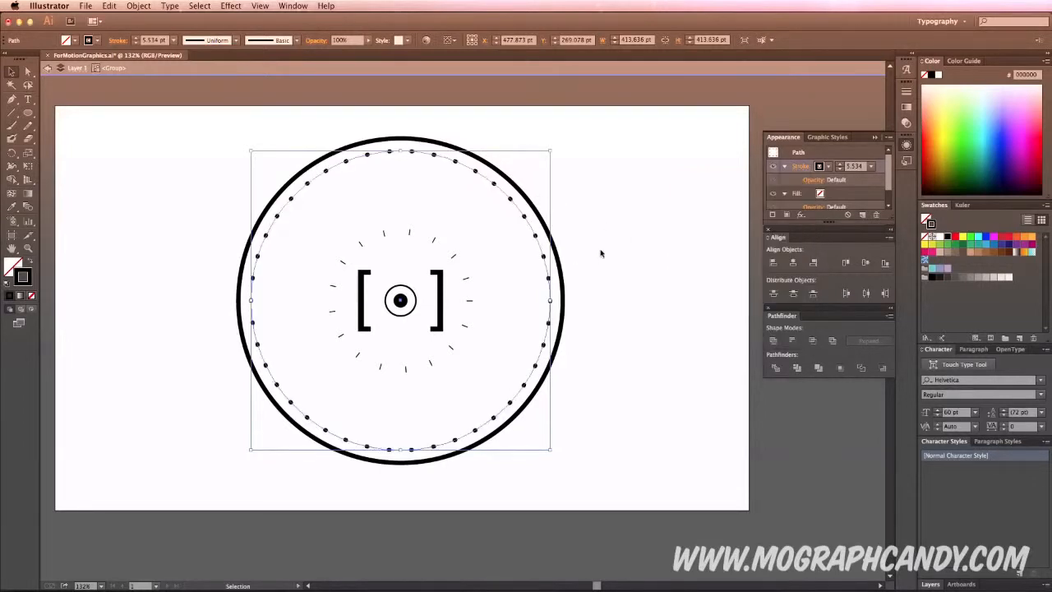
pyautogui.click(574, 199)
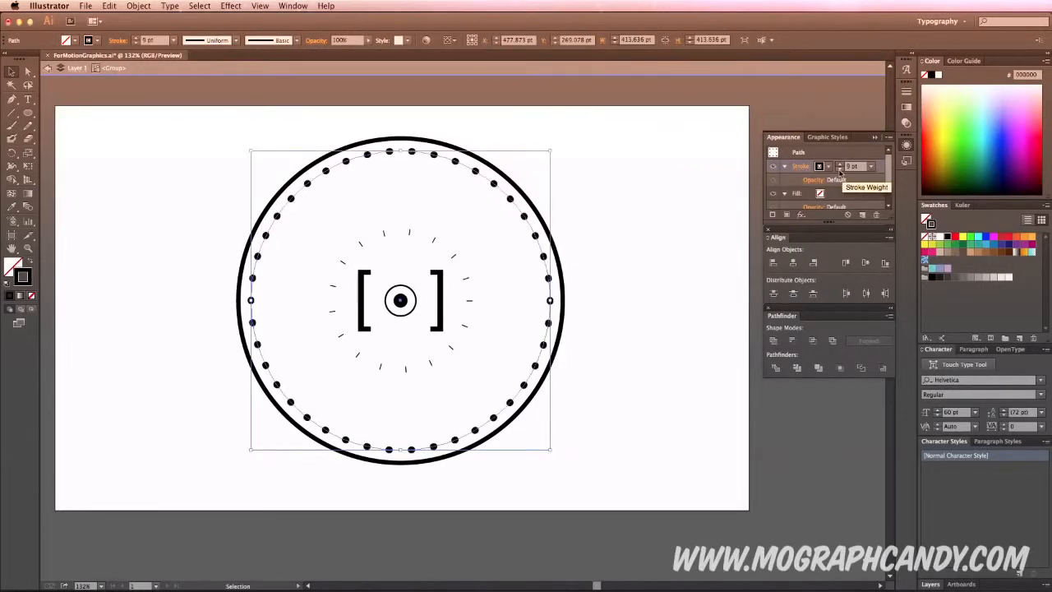
# Reduce the dotted circle's stroke weight to 3 pt and deselect it.
pyautogui.click(840, 169)
pyautogui.click(839, 170)
pyautogui.click(839, 169)
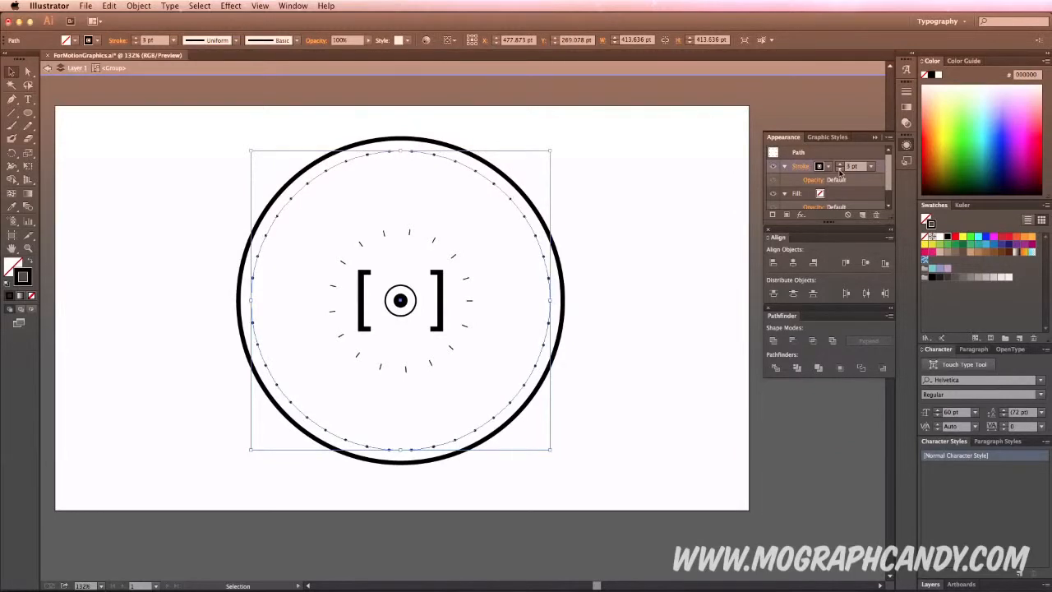
pyautogui.click(605, 175)
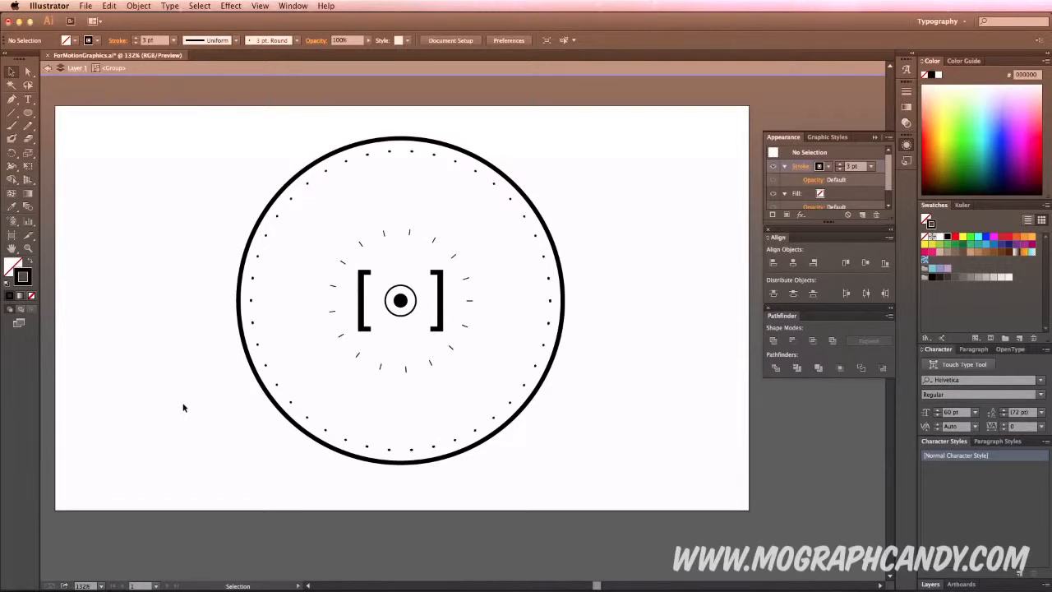
# Draw a triangle about 84 by 73 pt with the Polygon tool in the empty area left of the circles.
pyautogui.moveTo(27, 113); pyautogui.dragTo(97, 156)
pyautogui.moveTo(129, 190); pyautogui.dragTo(129, 155)
pyautogui.press('Down')
pyautogui.press('Down')
pyautogui.press('Down')
pyautogui.press('Down')
pyautogui.press('Up')
pyautogui.press('Up')
pyautogui.press('Up')
pyautogui.press('Up')
pyautogui.press('Up')
pyautogui.press('Up')
pyautogui.press('Up')
pyautogui.press('Down')
pyautogui.press('Down')
pyautogui.press('Down')
pyautogui.press('Down')
pyautogui.press('Down')
pyautogui.press('Down')
pyautogui.press('Down')
# Fill the triangle with black and remove its stroke.
pyautogui.click(68, 40)
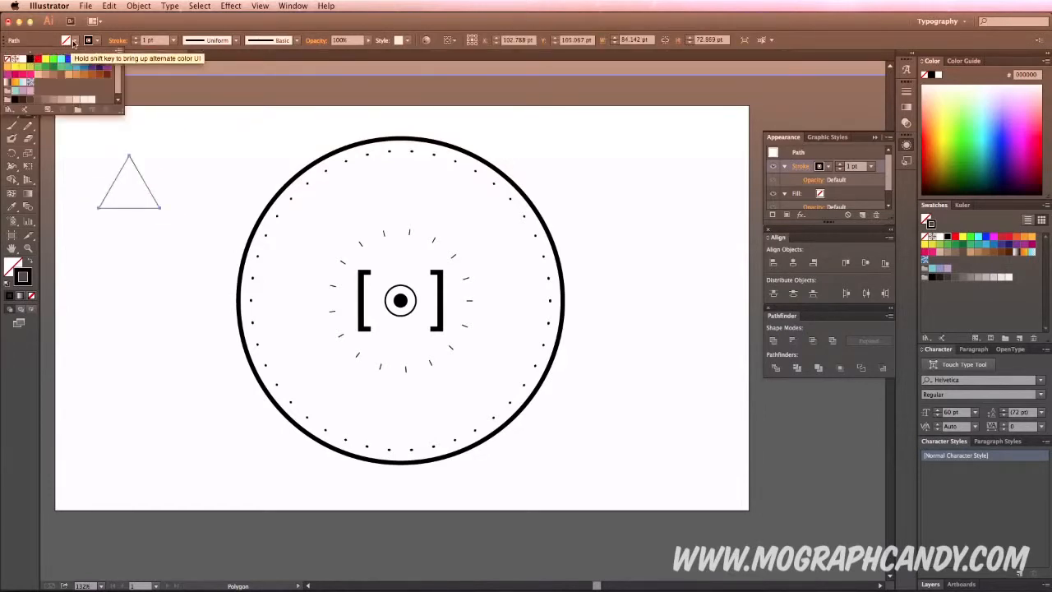
pyautogui.click(31, 59)
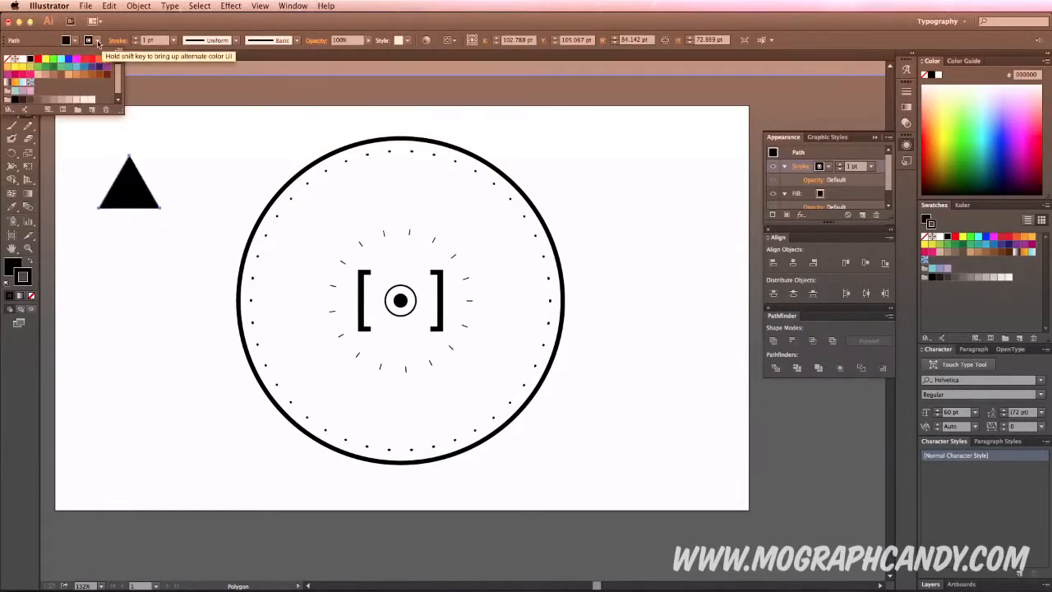
pyautogui.click(95, 42)
pyautogui.click(95, 42)
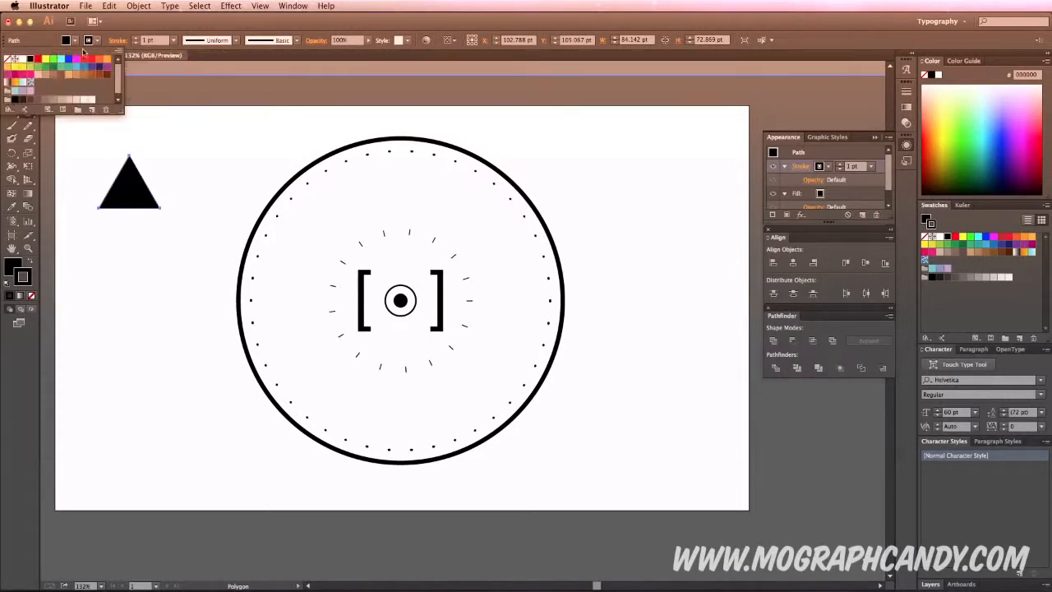
pyautogui.click(11, 61)
pyautogui.click(147, 191)
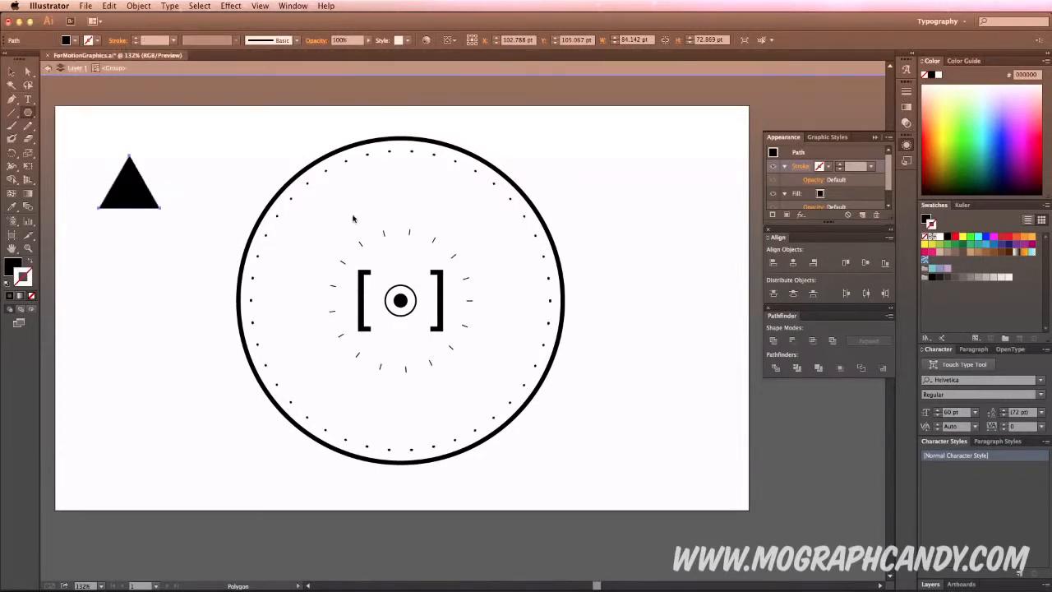
# Place the triangle pointing down above the tick-mark ring at about 42 by 37 pt, and nudge it up 10 pt.
pyautogui.press('v')
pyautogui.moveTo(140, 185); pyautogui.dragTo(386, 188)
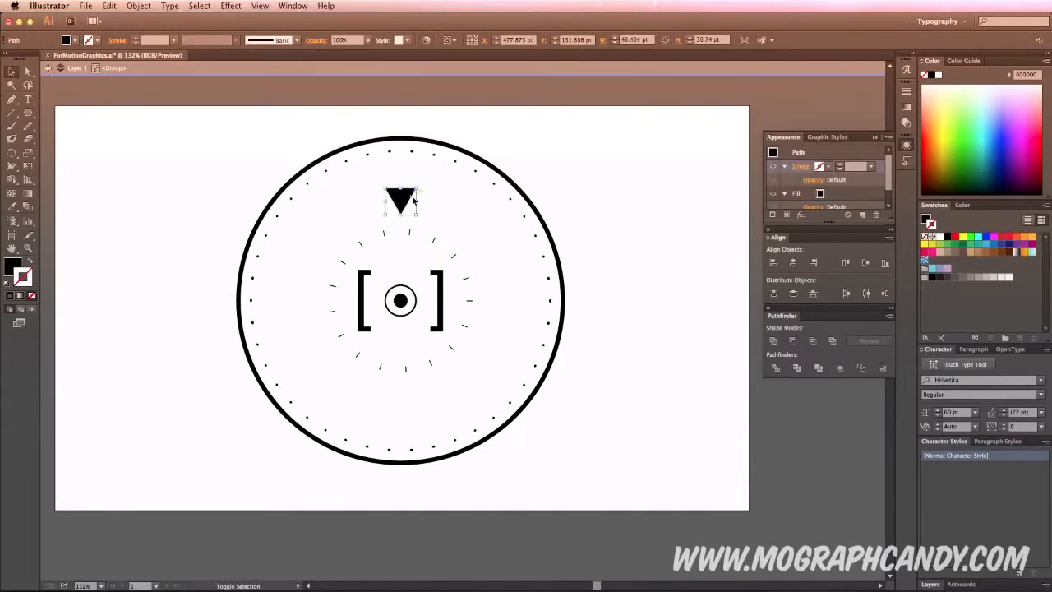
pyautogui.hotkey('shift', 'Up')
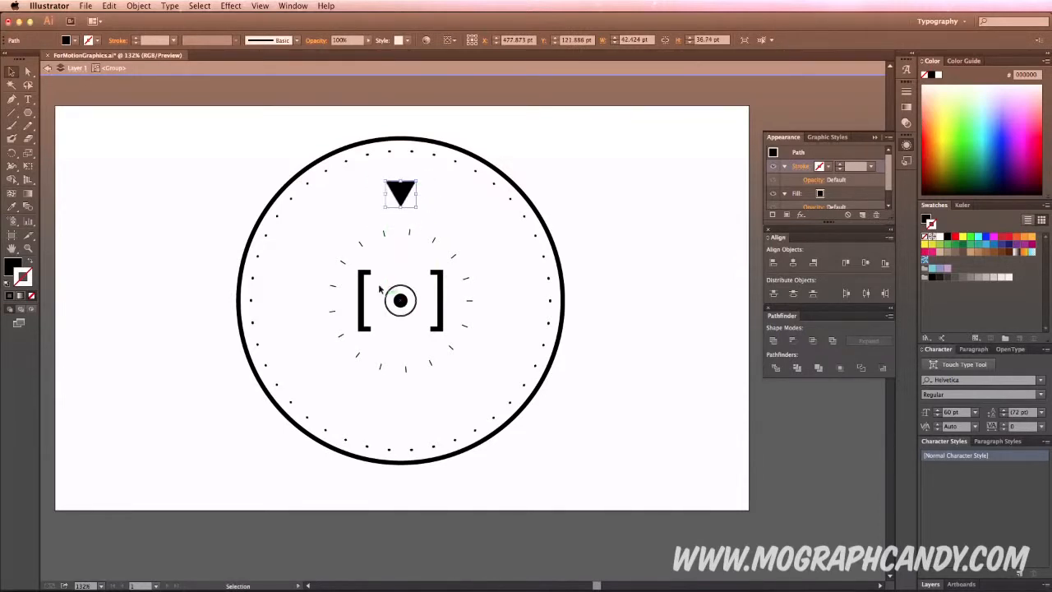
# Select the center dot and the triangle together to check their horizontal center alignment.
pyautogui.click(401, 301)
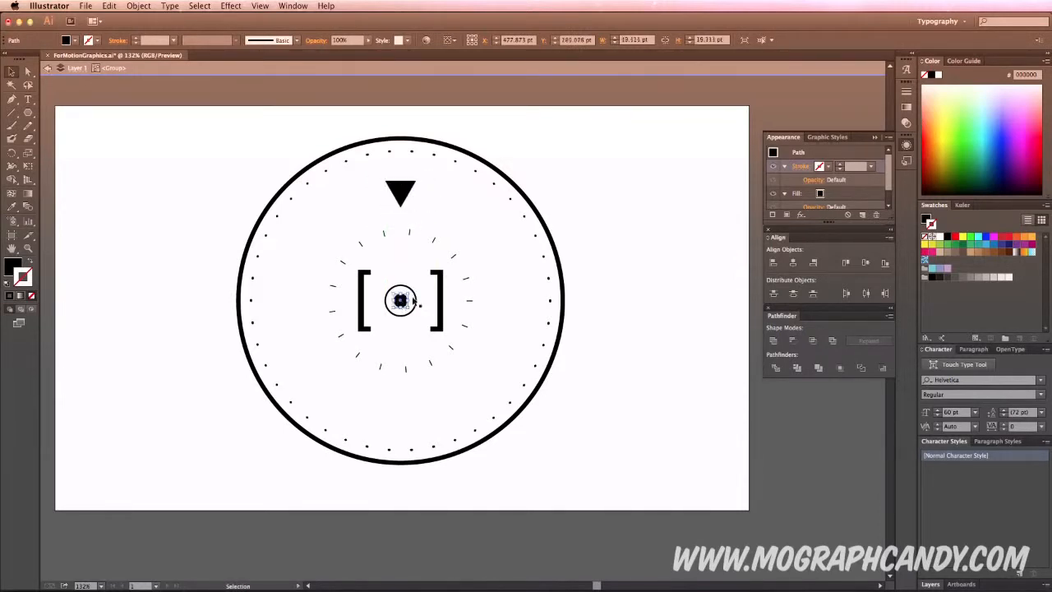
pyautogui.keyDown('shift'); pyautogui.click(400, 194); pyautogui.keyUp('shift')
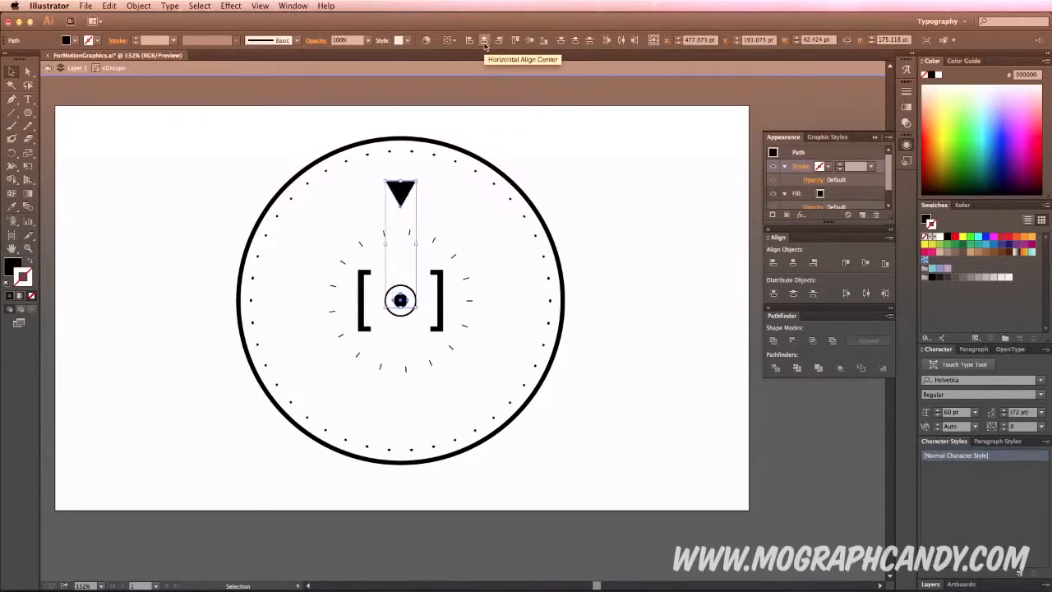
pyautogui.click(436, 191)
# Align the triangle's top edge with the top of the large outer circle.
pyautogui.click(403, 194)
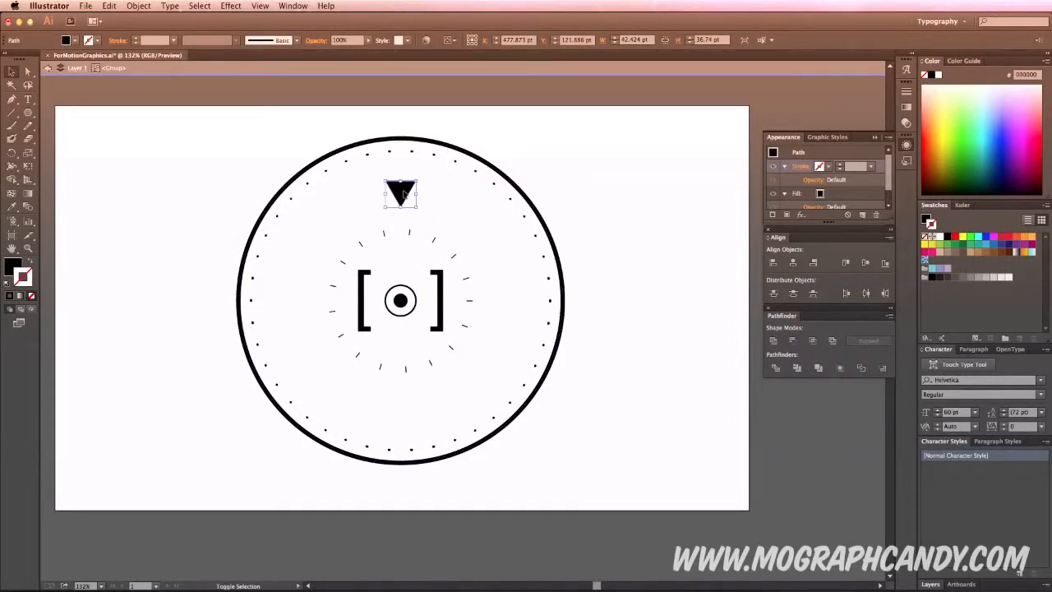
pyautogui.keyDown('shift'); pyautogui.click(396, 139); pyautogui.keyUp('shift')
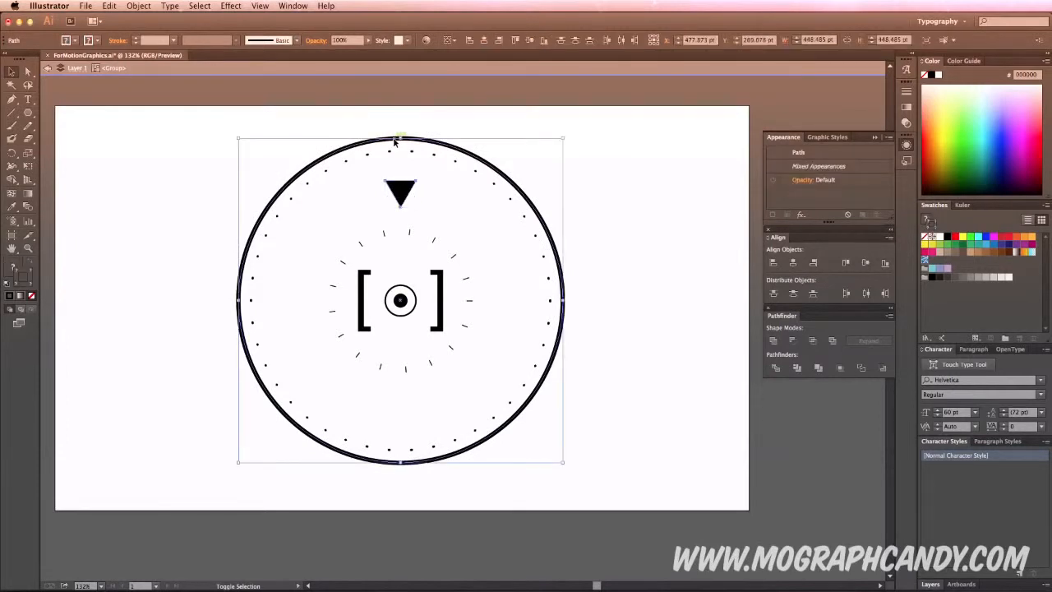
pyautogui.click(516, 40)
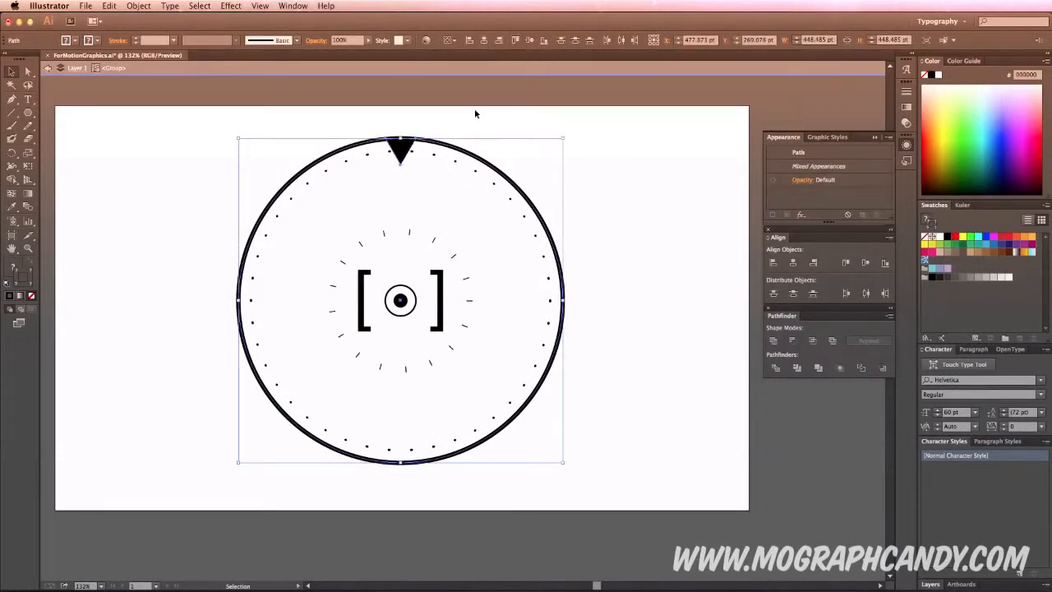
# Move the triangle down about 50 pt from the large circle's top edge, inside the dotted ring.
pyautogui.click(401, 149)
pyautogui.press('shift')
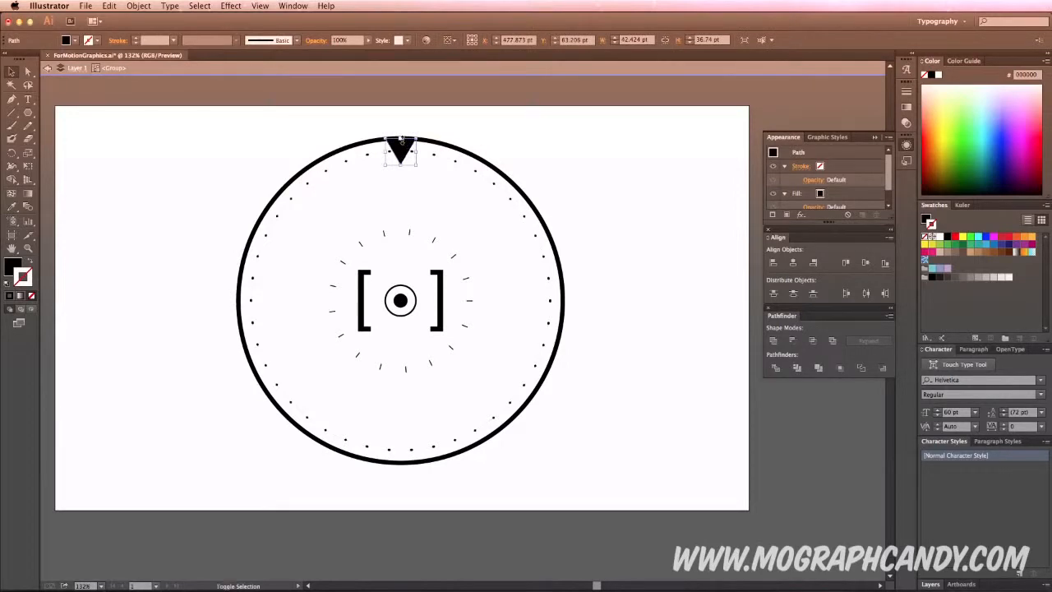
pyautogui.hotkey('shift', 'Down')
pyautogui.hotkey('shift', 'Down')
pyautogui.hotkey('shift', 'Down')
pyautogui.hotkey('shift', 'Down')
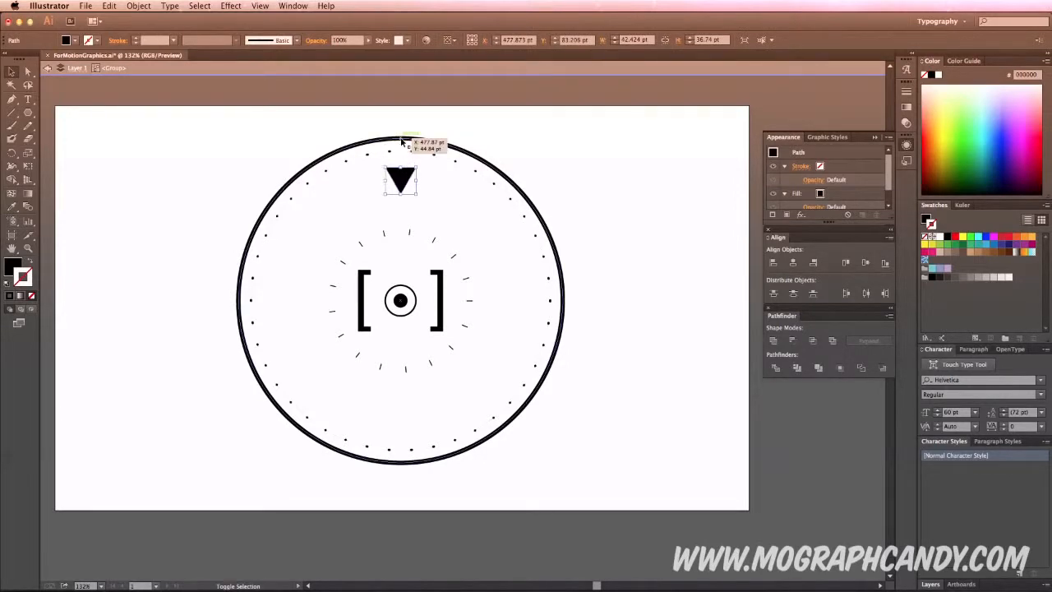
pyautogui.click(509, 146)
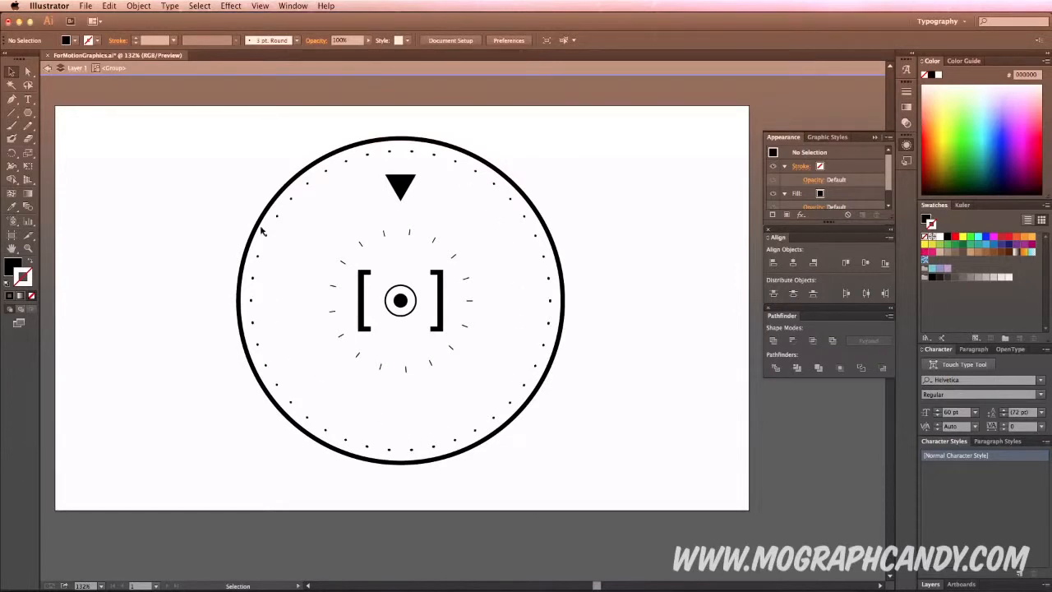
# Place a rotated copy of the triangle to the right of the brackets, pointing left, and select it with the large circle.
pyautogui.moveTo(405, 186); pyautogui.dragTo(497, 300)
pyautogui.moveTo(510, 284); pyautogui.dragTo(526, 319)
pyautogui.keyDown('shift'); pyautogui.click(563, 304); pyautogui.keyUp('shift')
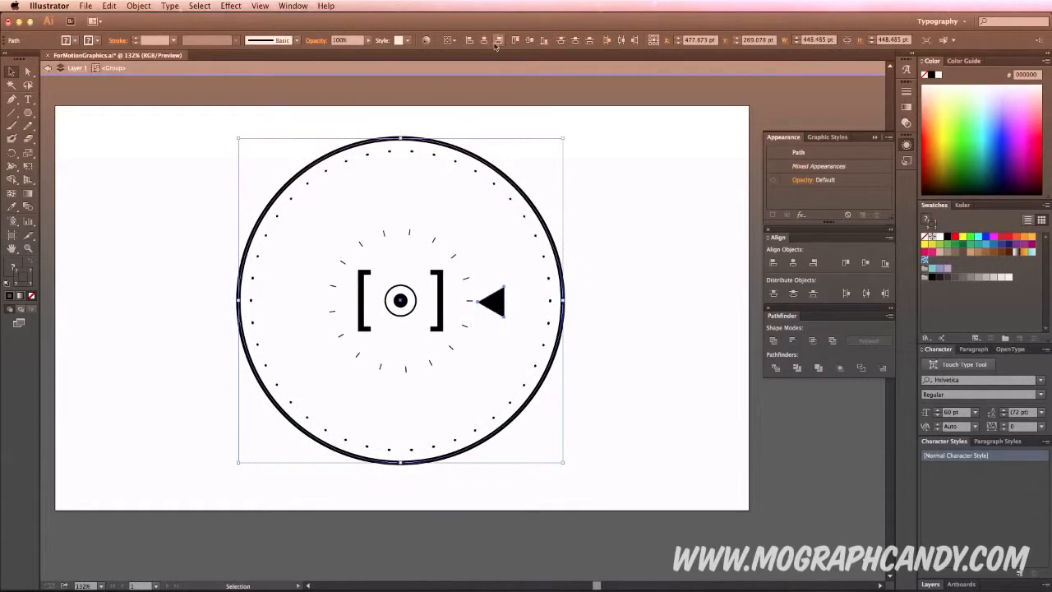
pyautogui.click(518, 39)
pyautogui.click(546, 148)
pyautogui.press('super+z')
pyautogui.press('super+z')
pyautogui.press('super+z')
# Add an upward-pointing triangle copy below the center, and inset the right triangle 50 pt from the large circle's right edge.
pyautogui.moveTo(401, 181); pyautogui.dragTo(408, 431)
pyautogui.keyDown('shift'); pyautogui.click(563, 304); pyautogui.keyUp('shift')
pyautogui.click(499, 40)
pyautogui.click(546, 148)
pyautogui.click(552, 303)
pyautogui.hotkey('shift', 'Left')
pyautogui.hotkey('shift', 'Left')
pyautogui.hotkey('shift', 'Left')
pyautogui.hotkey('shift', 'Left')
pyautogui.hotkey('shift', 'Left')
# Add a right-pointing triangle copy on the left side, and inset the bottom triangle 50 pt from the large circle's bottom edge.
pyautogui.moveTo(389, 419); pyautogui.dragTo(282, 306)
pyautogui.keyDown('shift'); pyautogui.click(431, 460); pyautogui.keyUp('shift')
pyautogui.click(557, 41)
pyautogui.keyDown('shift'); pyautogui.click(421, 462); pyautogui.keyUp('shift')
pyautogui.hotkey('shift', 'Up')
pyautogui.hotkey('shift', 'Up')
pyautogui.hotkey('shift', 'Up')
pyautogui.hotkey('shift', 'Up')
pyautogui.hotkey('shift', 'Up')
# Align the left triangle with the large circle's left edge and nudge it 50 pt inward.
pyautogui.moveTo(268, 283); pyautogui.dragTo(300, 289)
pyautogui.keyDown('shift'); pyautogui.click(242, 278); pyautogui.keyUp('shift')
pyautogui.click(468, 40)
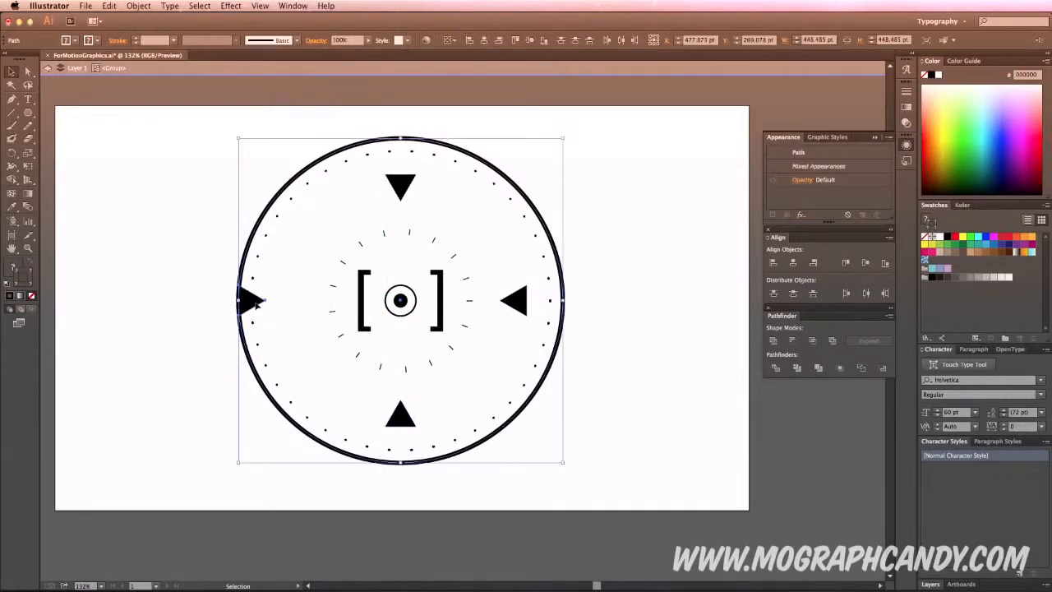
pyautogui.keyDown('shift'); pyautogui.click(431, 141); pyautogui.keyUp('shift')
pyautogui.hotkey('shift', 'Right')
pyautogui.hotkey('shift', 'Right')
pyautogui.hotkey('shift', 'Right')
pyautogui.hotkey('shift', 'Right')
pyautogui.hotkey('shift', 'Right')
# Scale all four triangles down together around their center so they fit between the brackets.
pyautogui.keyDown('shift'); pyautogui.click(403, 193); pyautogui.keyUp('shift')
pyautogui.keyDown('shift'); pyautogui.click(514, 301); pyautogui.keyUp('shift')
pyautogui.keyDown('shift'); pyautogui.click(402, 413); pyautogui.keyUp('shift')
pyautogui.moveTo(527, 174); pyautogui.dragTo(430, 271)
pyautogui.click(511, 228)
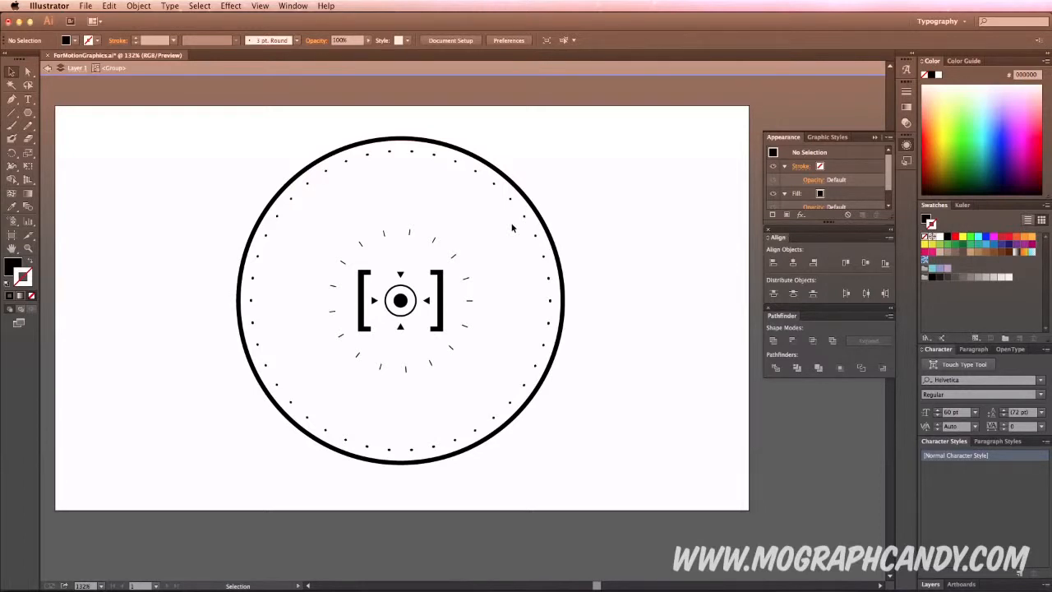
# Duplicate the large outer circle in place and scale the copy from its center to about 233 pt across.
pyautogui.hotkey('shift', 'x')
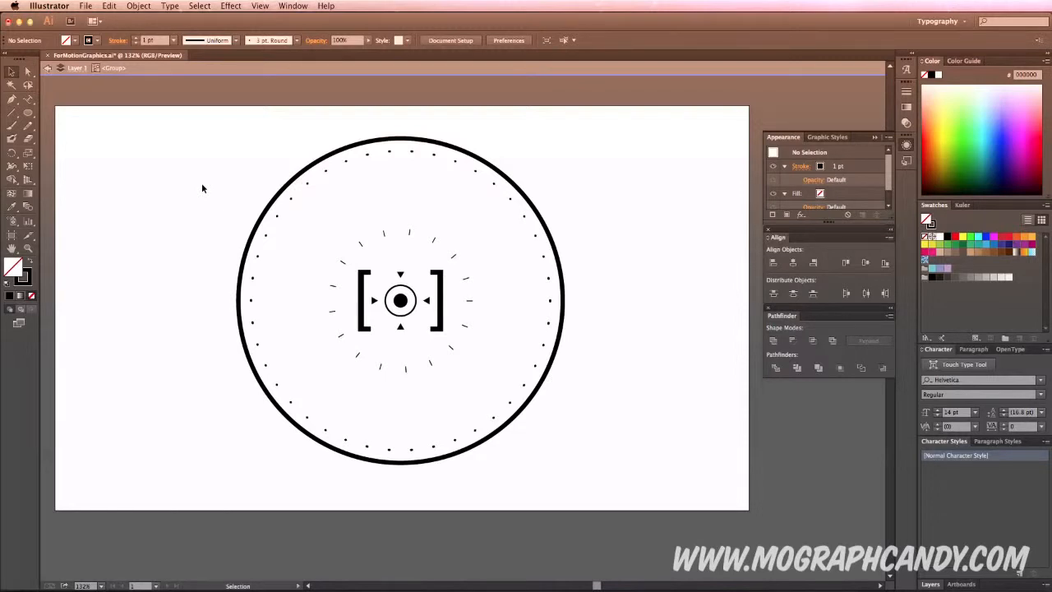
pyautogui.click(274, 205)
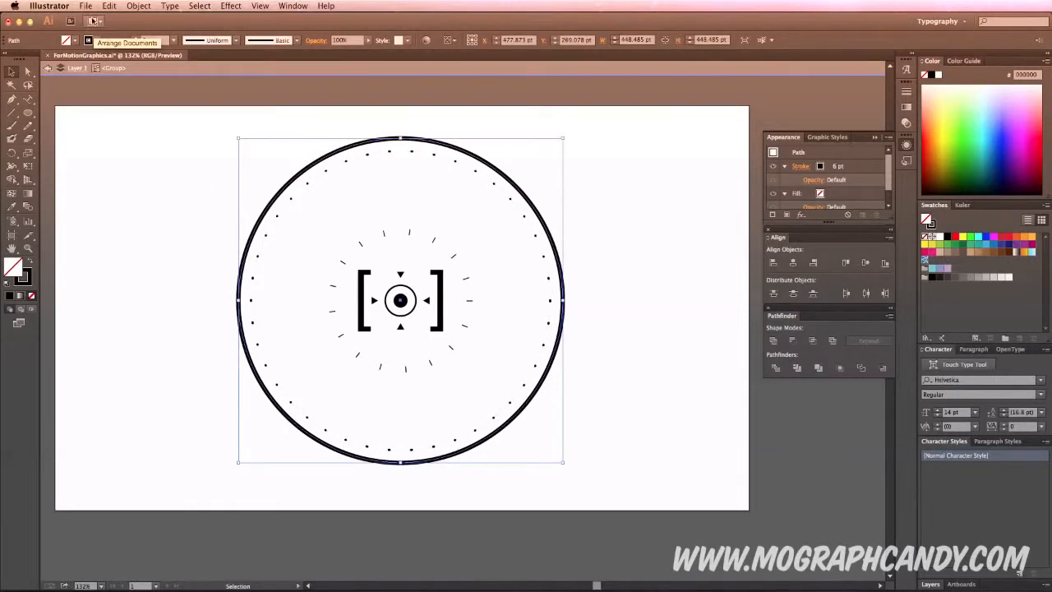
pyautogui.click(108, 6)
pyautogui.click(135, 100)
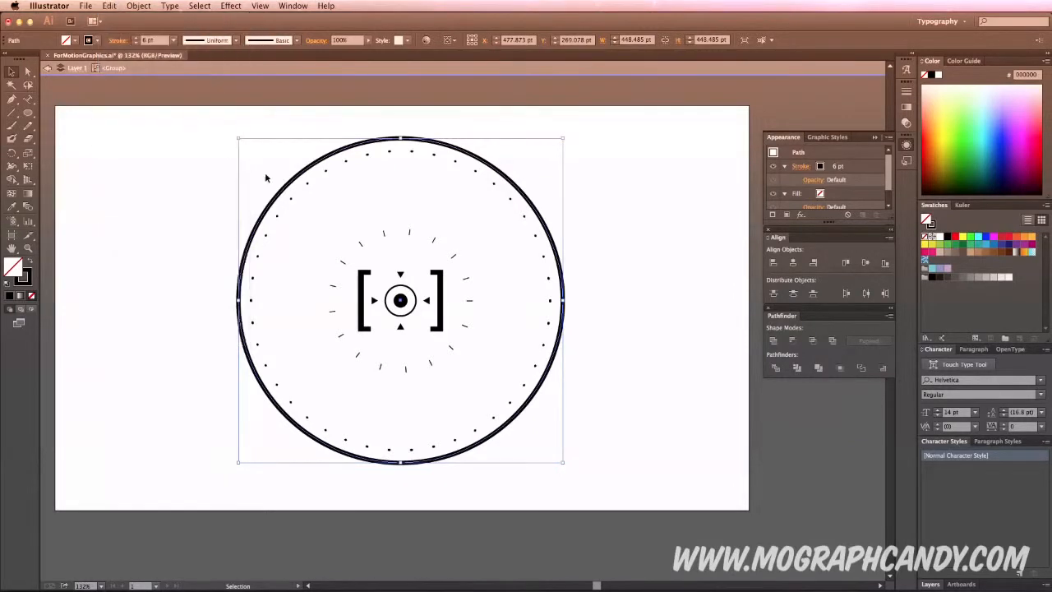
pyautogui.moveTo(239, 139)
pyautogui.mouseDown()
pyautogui.moveTo(300, 182)
pyautogui.moveTo(314, 221)
pyautogui.mouseUp()
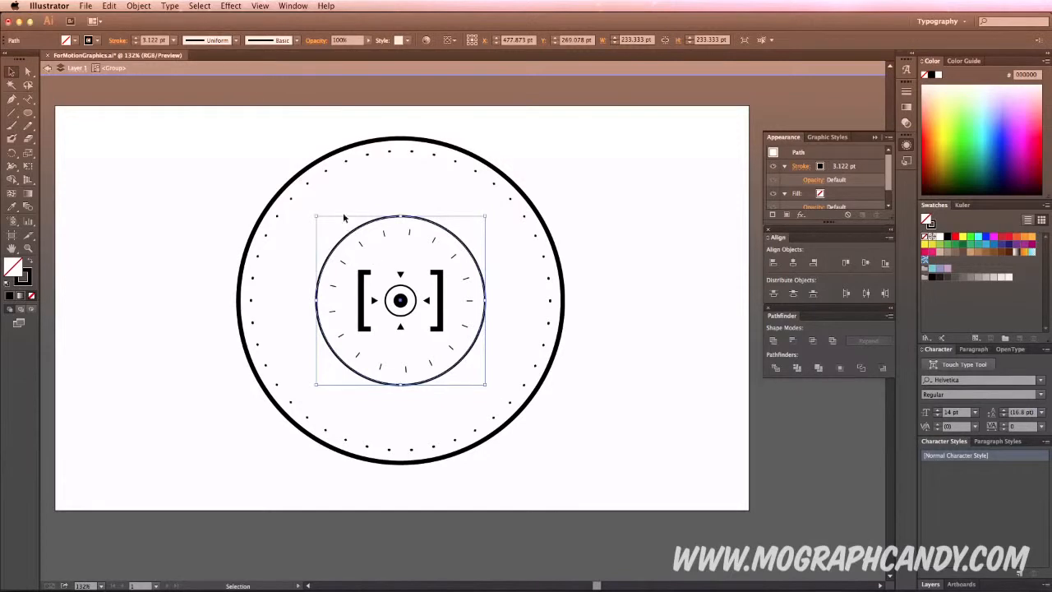
# Reduce the stroke of the 233 pt circle to 1 pt.
pyautogui.click(136, 42)
pyautogui.click(137, 43)
pyautogui.click(137, 42)
pyautogui.click(136, 43)
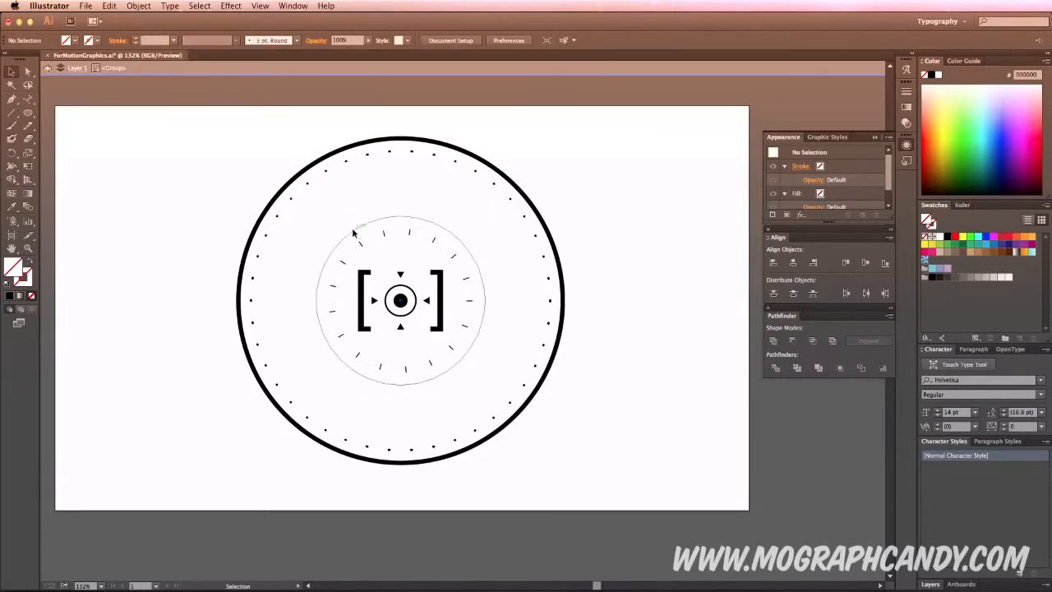
pyautogui.click(214, 144)
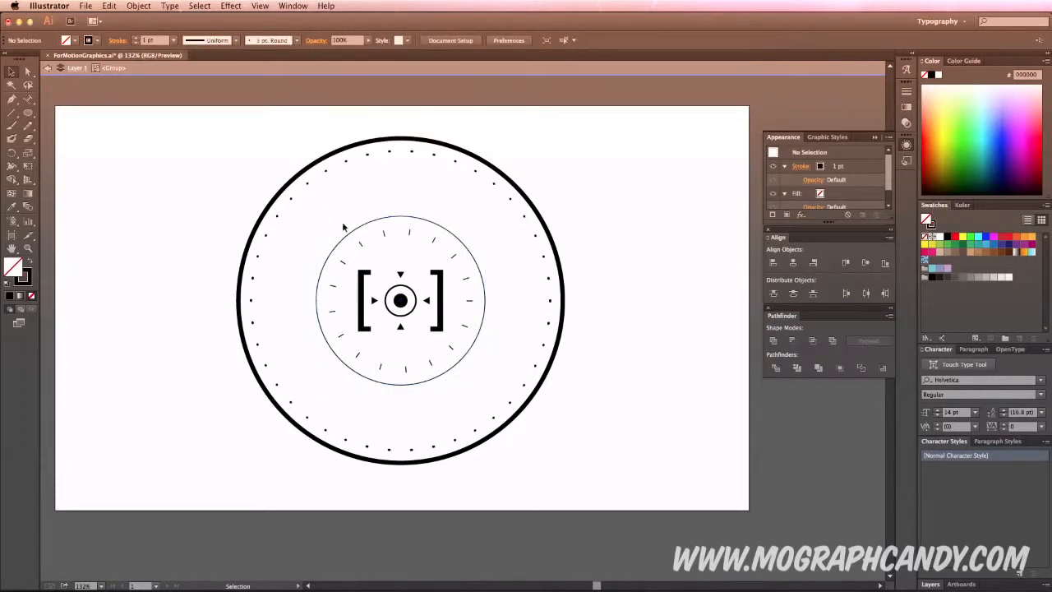
# Add type along the 233 pt circle with widely spaced numbers from 0 to 1000 in steps of 100.
pyautogui.click(28, 98)
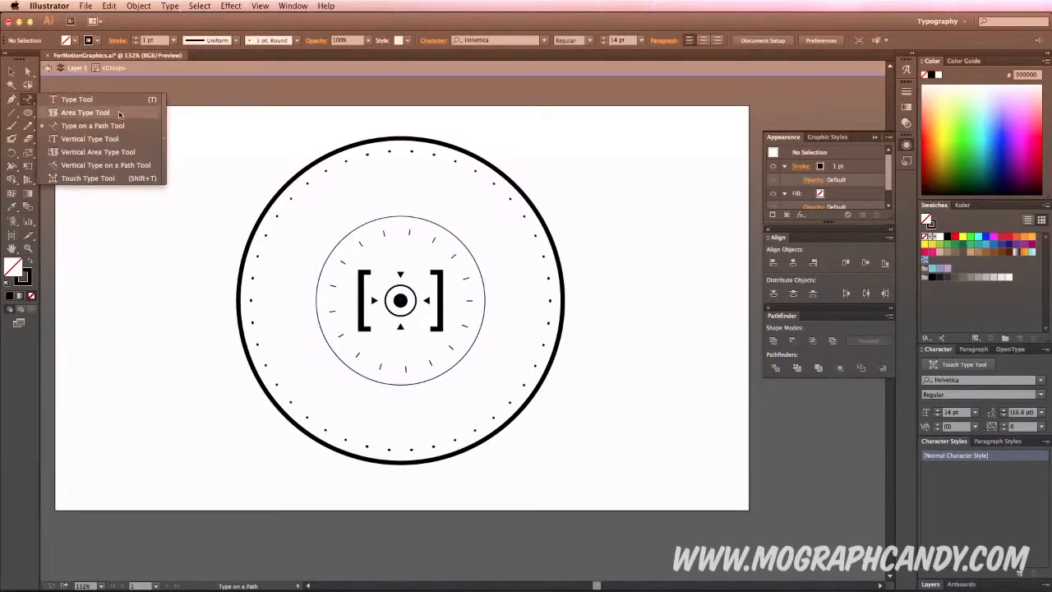
pyautogui.click(93, 128)
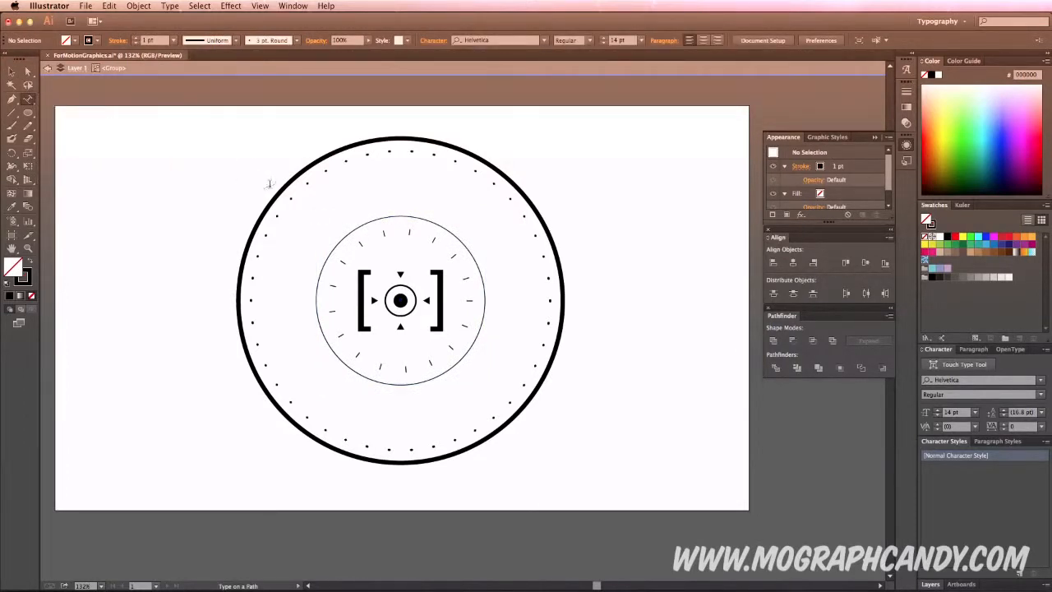
pyautogui.click(358, 227)
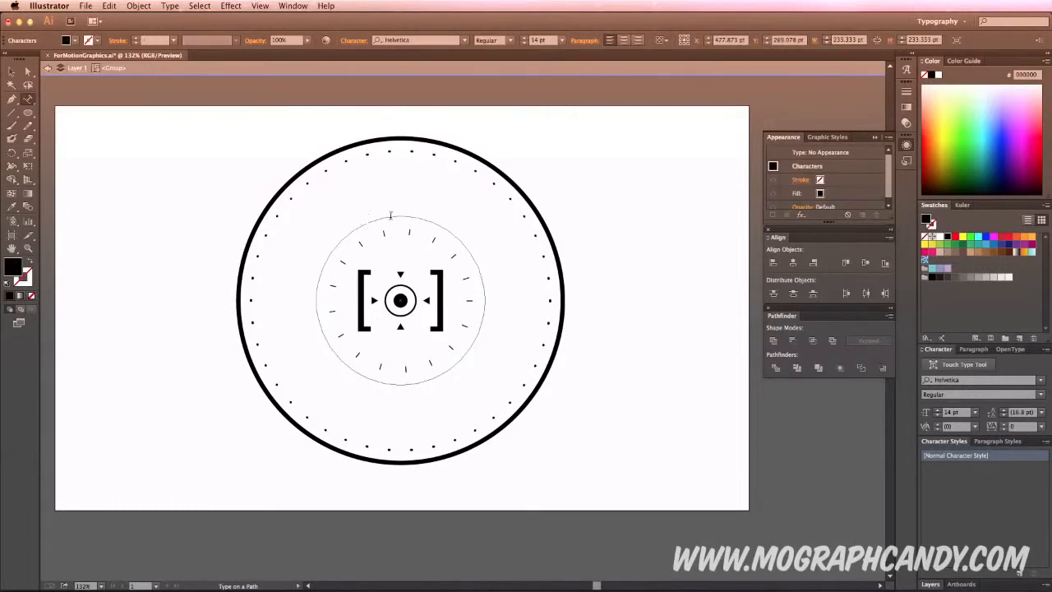
pyautogui.write('0    100    200    300    400    500    600    700    800    900    1000')
# Rotate the circular number text so the scale arcs over the top of the tick-mark ring.
pyautogui.click(10, 72)
pyautogui.moveTo(490, 212); pyautogui.dragTo(505, 234)
pyautogui.click(438, 181)
pyautogui.click(446, 224)
pyautogui.click(333, 209)
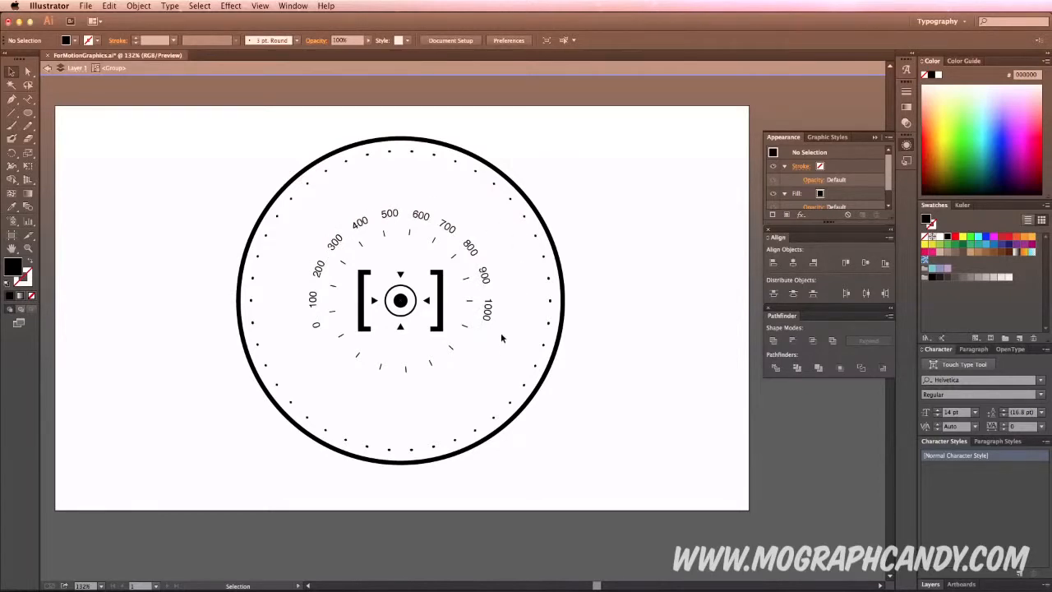
# Convert the circular number text to outlines.
pyautogui.click(311, 305)
pyautogui.doubleClick(311, 306)
pyautogui.moveTo(314, 334)
pyautogui.mouseDown()
pyautogui.moveTo(308, 278)
pyautogui.moveTo(303, 328)
pyautogui.moveTo(316, 324)
pyautogui.mouseUp()
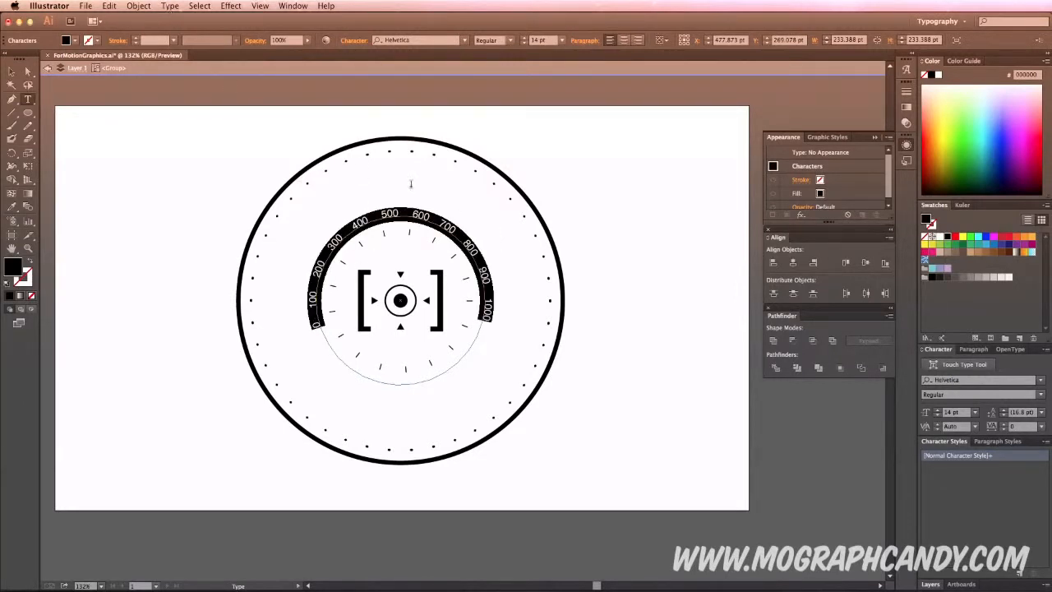
pyautogui.press('Escape')
pyautogui.click(163, 6)
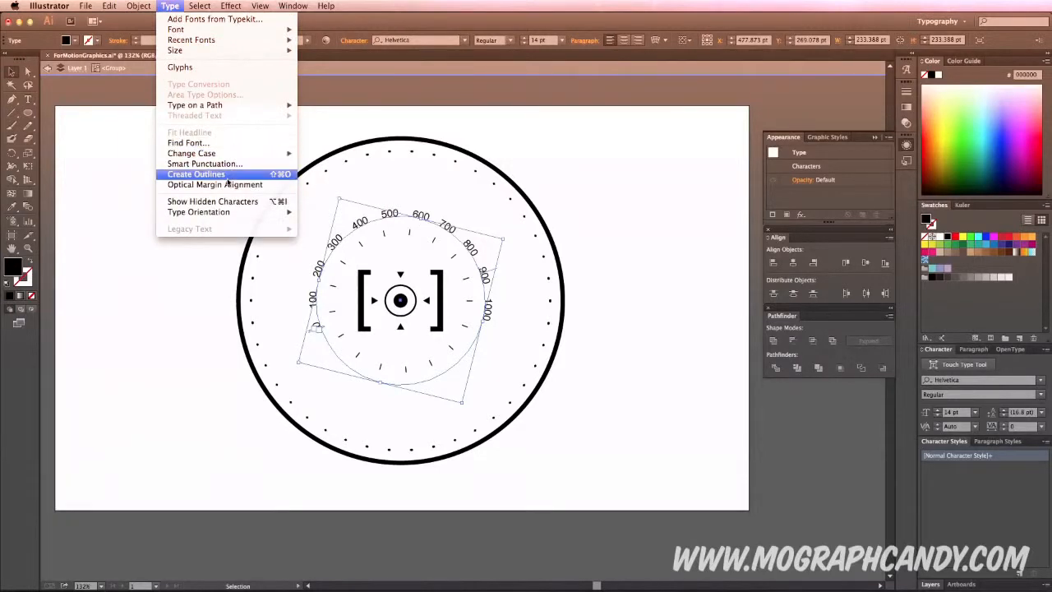
pyautogui.click(229, 181)
pyautogui.click(414, 187)
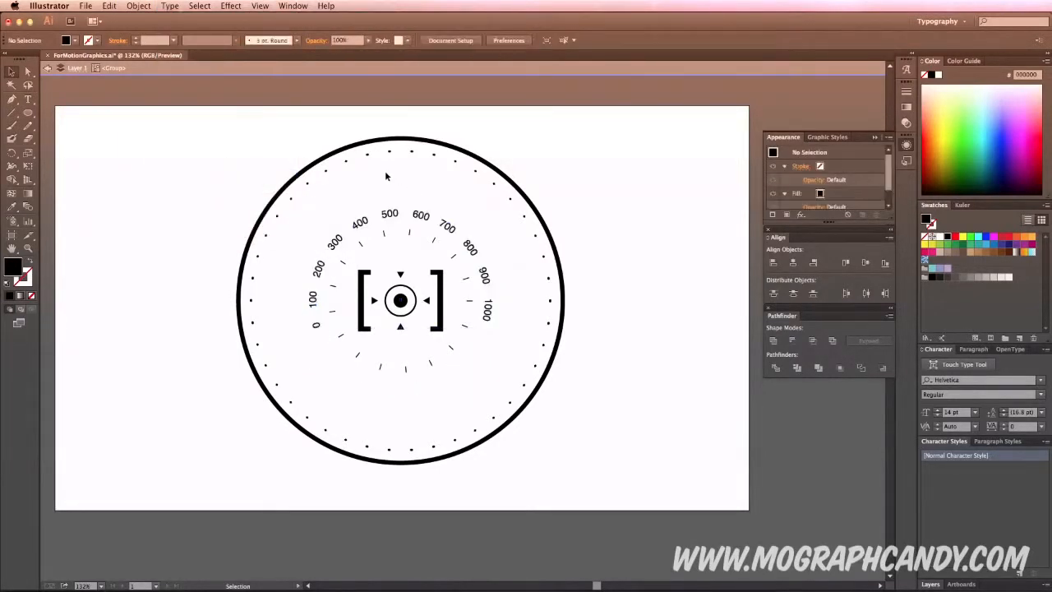
# Enter the outlined number group, select the 7 of 700 to examine its individual shape, and leave the group.
pyautogui.click(441, 227)
pyautogui.doubleClick(443, 226)
pyautogui.click(444, 226)
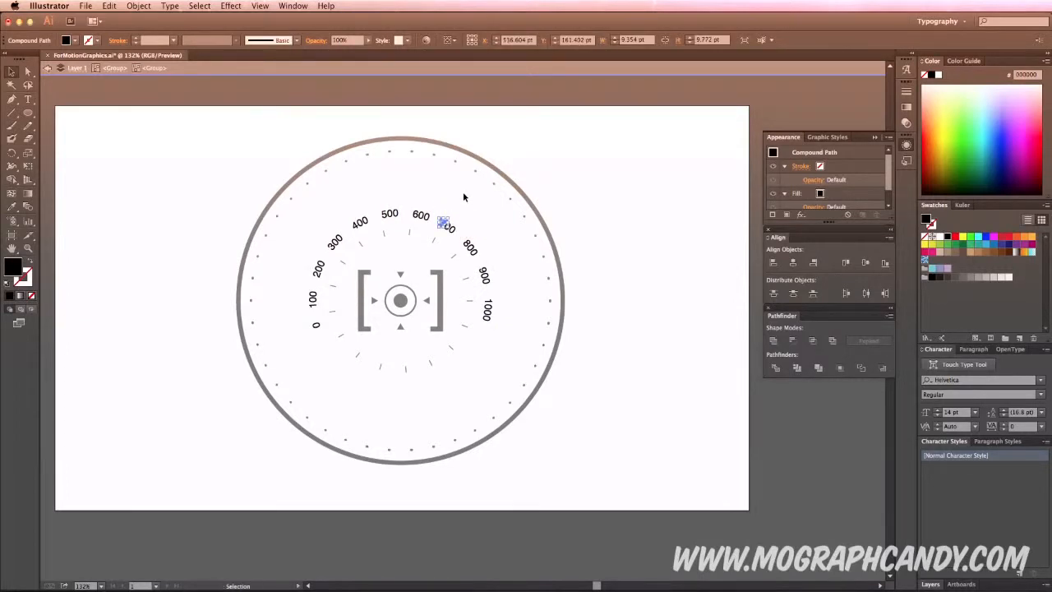
pyautogui.click(463, 198)
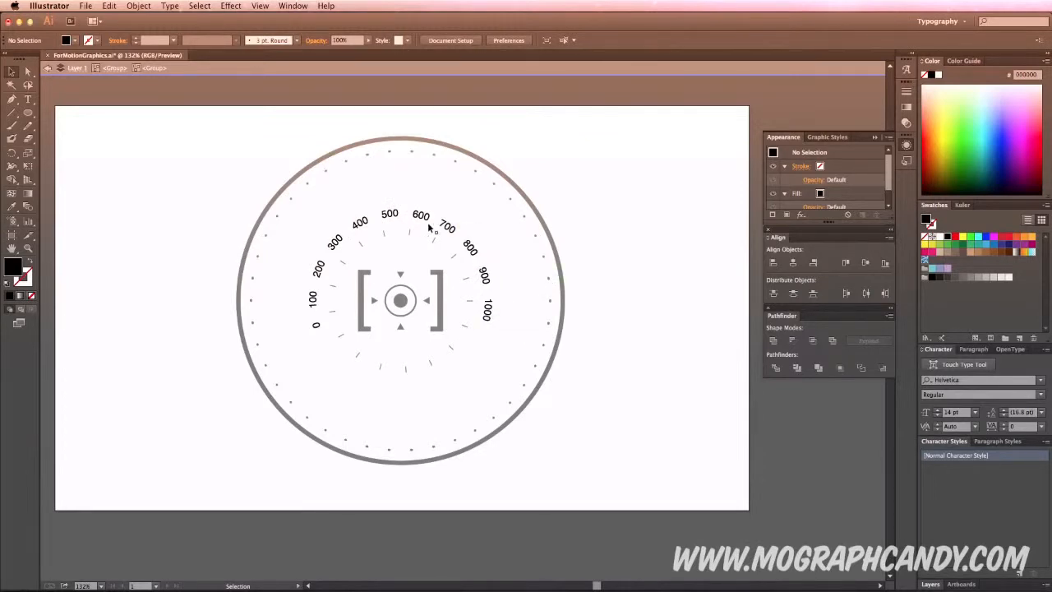
pyautogui.doubleClick(504, 245)
pyautogui.doubleClick(286, 185)
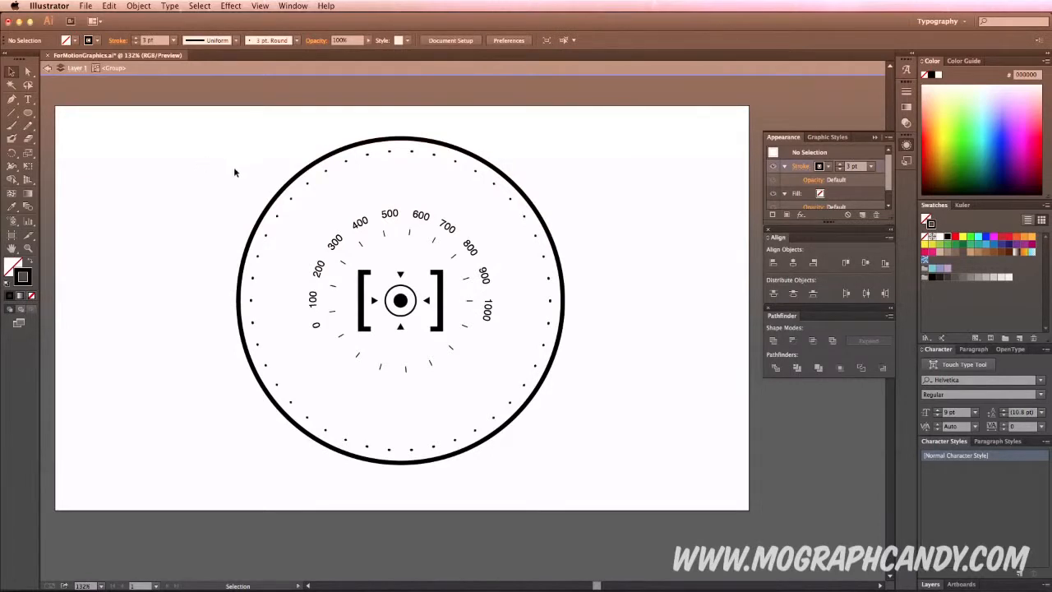
# Duplicate the large outer circle in place, scale the copy to about 243 pt across, and give it a 2 pt stroke.
pyautogui.click(279, 195)
pyautogui.press('super+c')
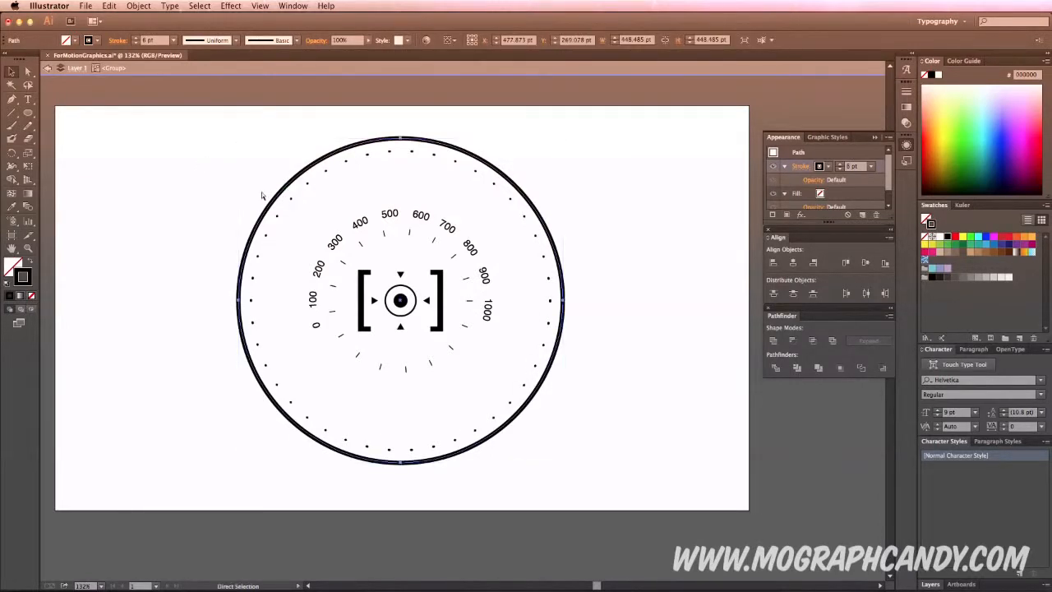
pyautogui.click(104, 5)
pyautogui.click(155, 98)
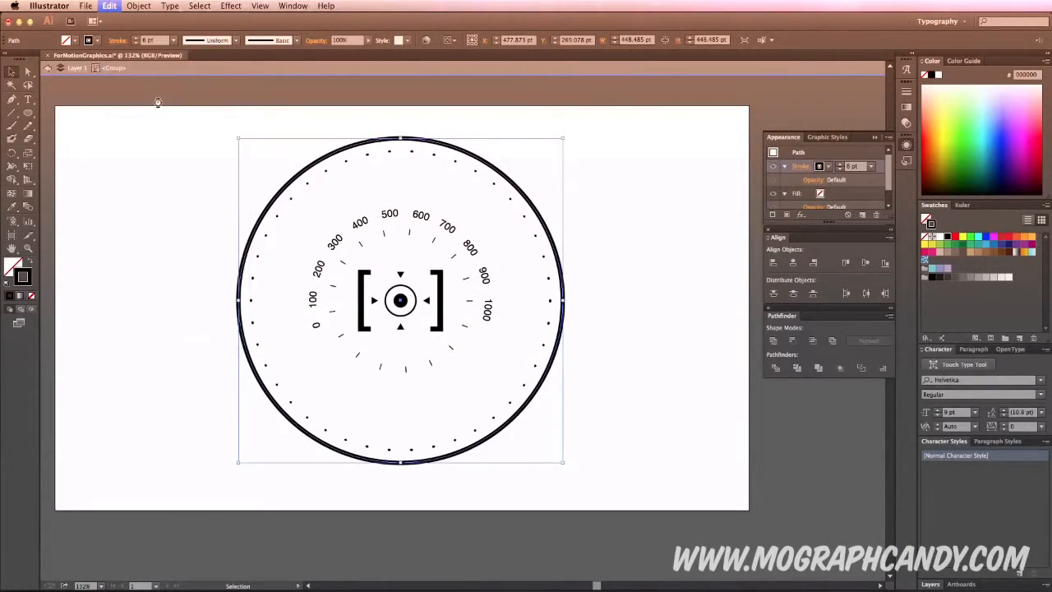
pyautogui.moveTo(239, 139); pyautogui.dragTo(313, 205)
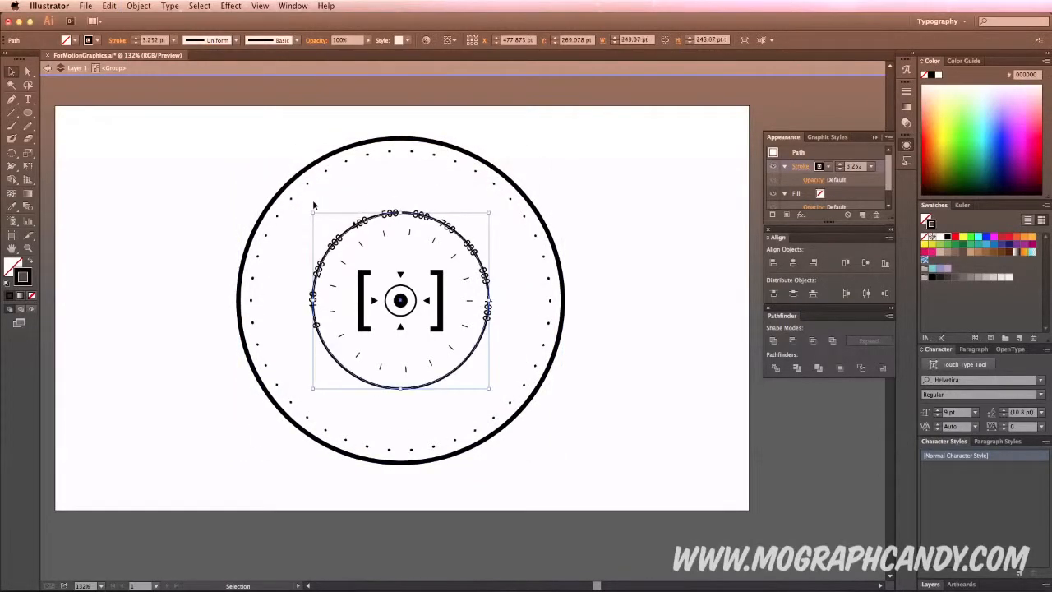
pyautogui.click(153, 39)
pyautogui.write('2')
pyautogui.press('Return')
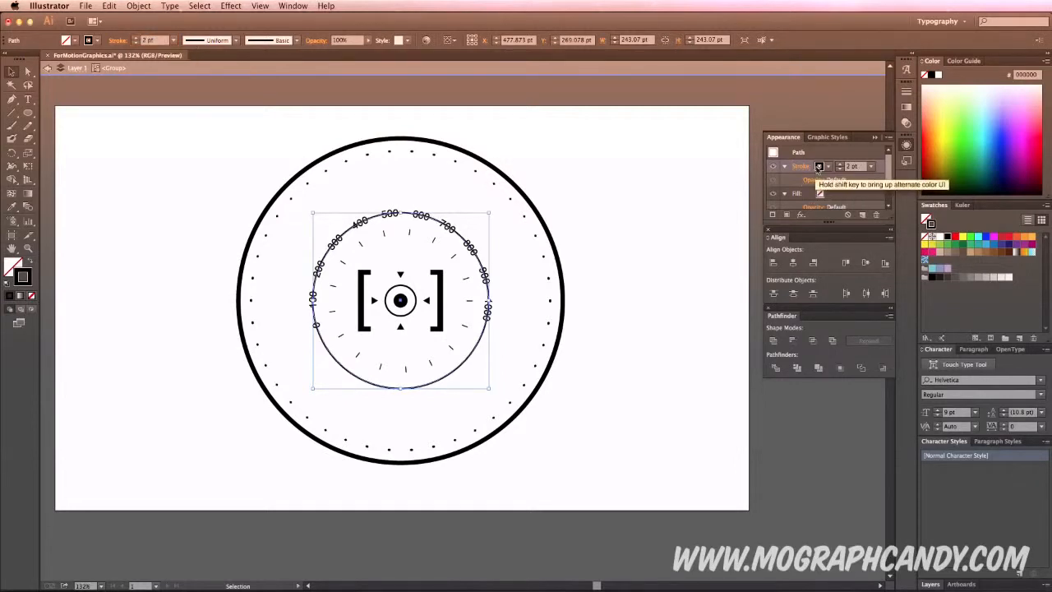
# Make the new circle's stroke a dashed line with round caps and a 1 pt weight.
pyautogui.click(801, 167)
pyautogui.click(686, 244)
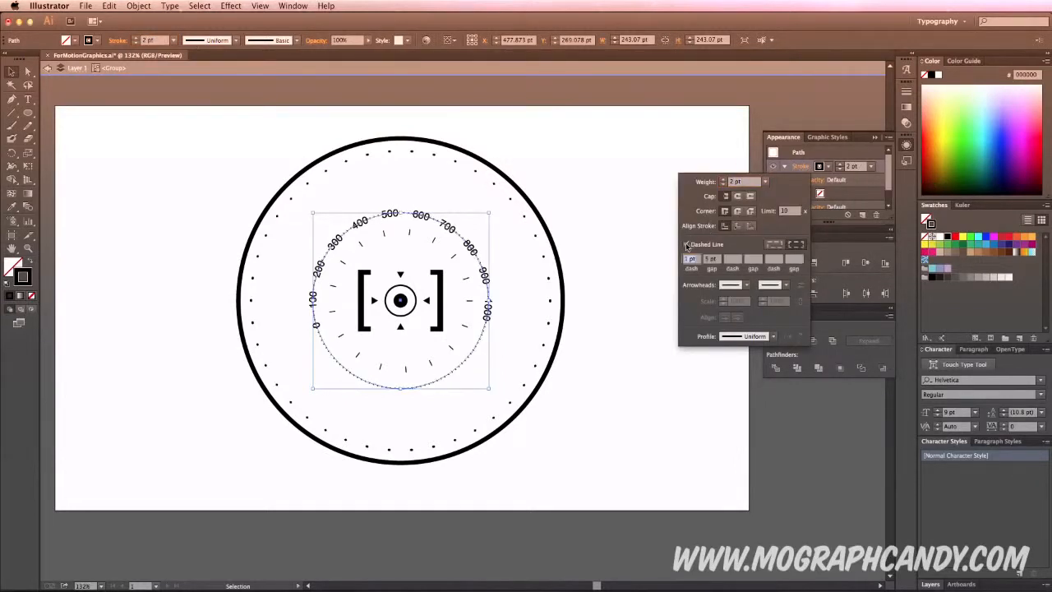
pyautogui.click(738, 196)
pyautogui.moveTo(746, 182); pyautogui.dragTo(720, 185)
pyautogui.click(721, 185)
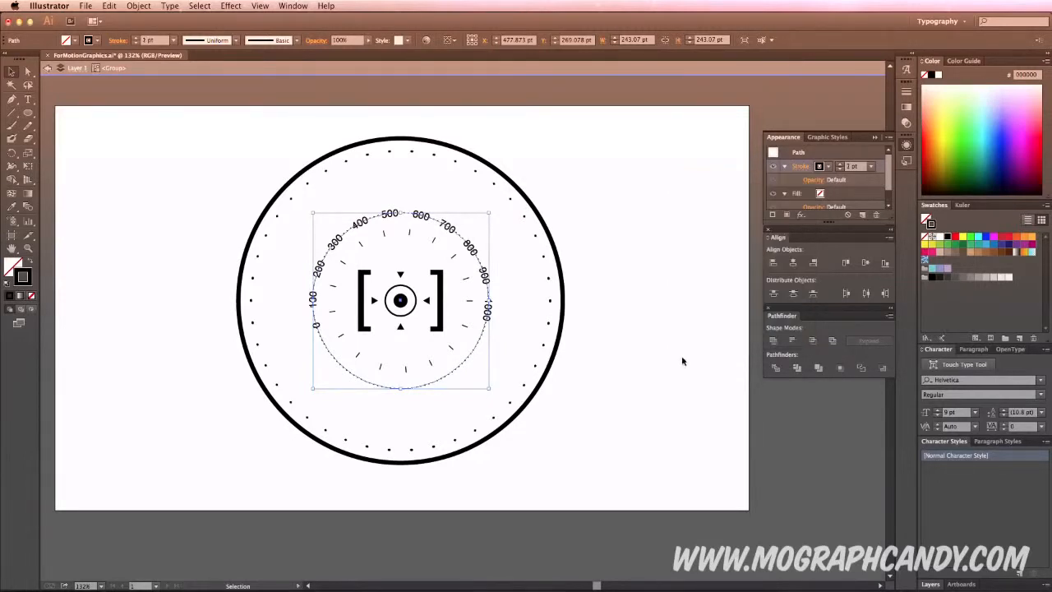
# Set the stroke's dash length to 2 pt and shrink the dashed circle to fit between the numbers and the tick marks.
pyautogui.click(795, 168)
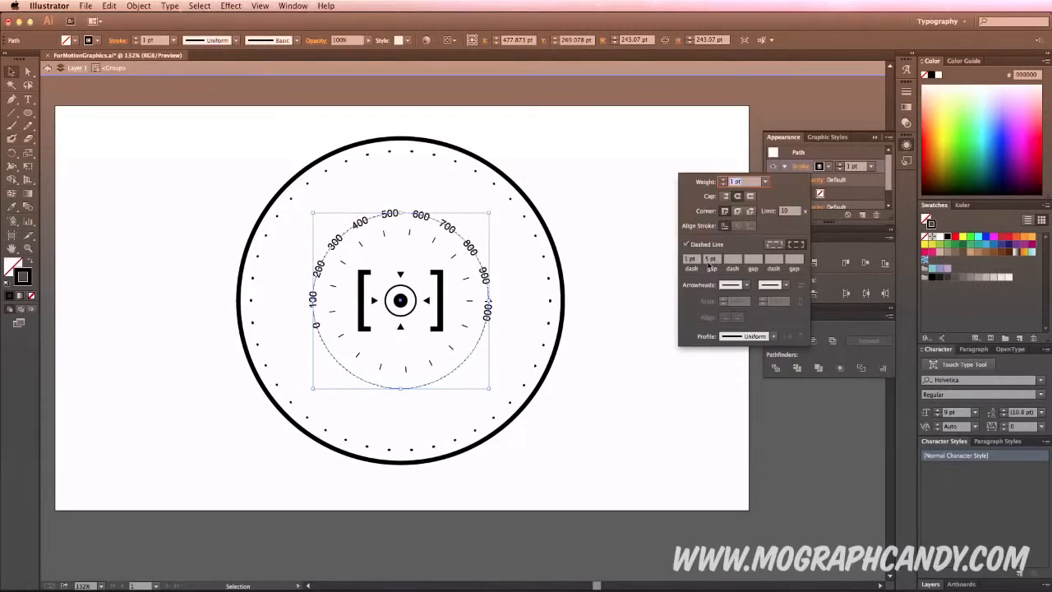
pyautogui.click(695, 260)
pyautogui.write('2')
pyautogui.press('Return')
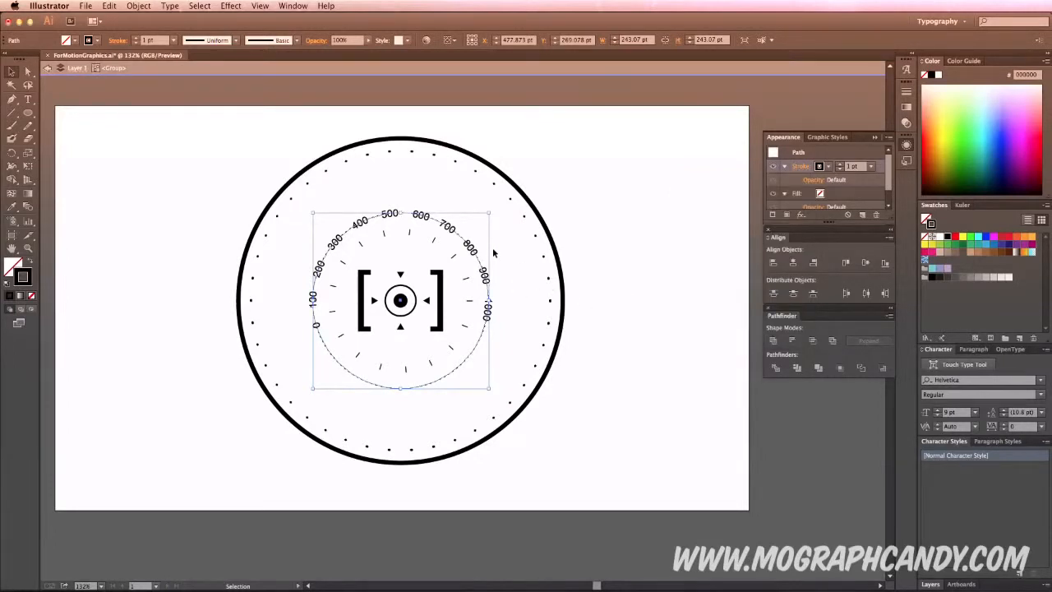
pyautogui.moveTo(490, 213)
pyautogui.mouseDown()
pyautogui.moveTo(504, 200)
pyautogui.moveTo(488, 213)
pyautogui.mouseUp()
pyautogui.click(624, 280)
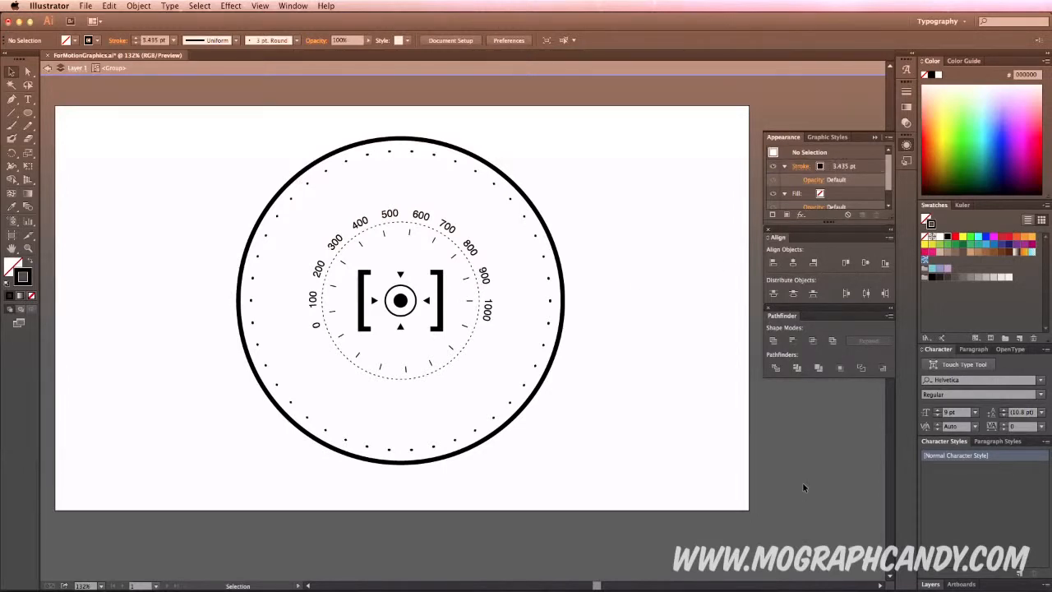
# Draw a circle about 137 pt across to the left of the dial and shift it slightly farther left and down.
pyautogui.moveTo(28, 113); pyautogui.dragTo(99, 137)
pyautogui.moveTo(121, 178); pyautogui.dragTo(222, 275)
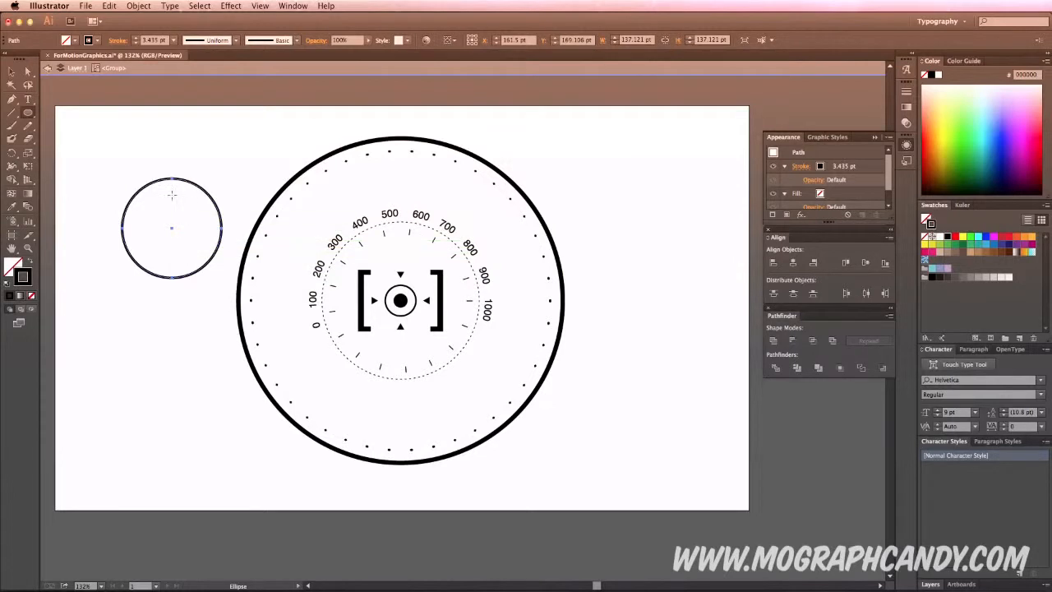
pyautogui.press('v')
pyautogui.moveTo(140, 190); pyautogui.dragTo(112, 225)
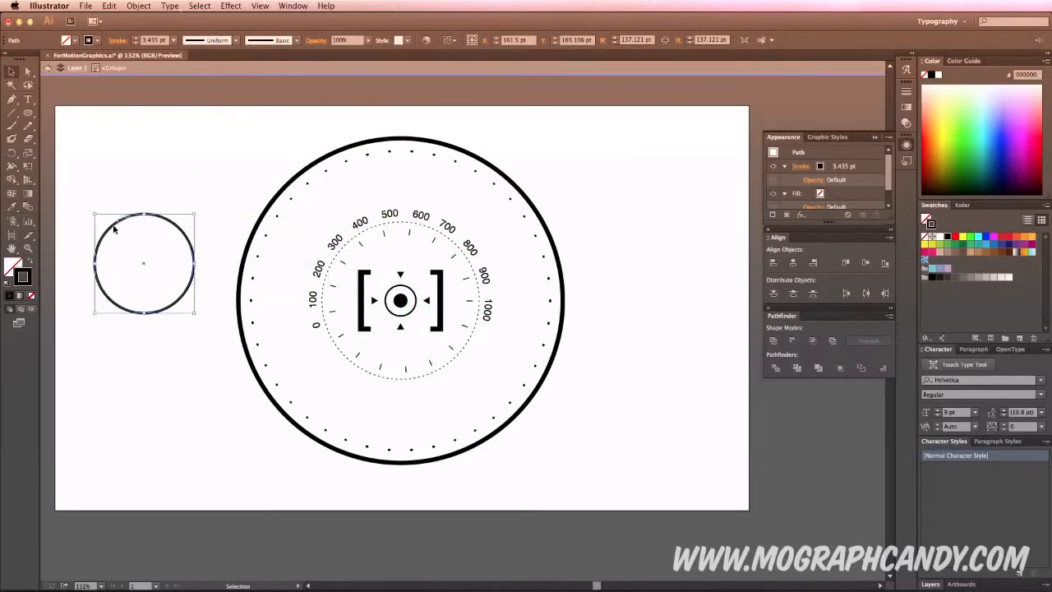
# Toggle Smart Guides off and on again, and move the 137 pt circle onto the center of the dial.
pyautogui.click(259, 5)
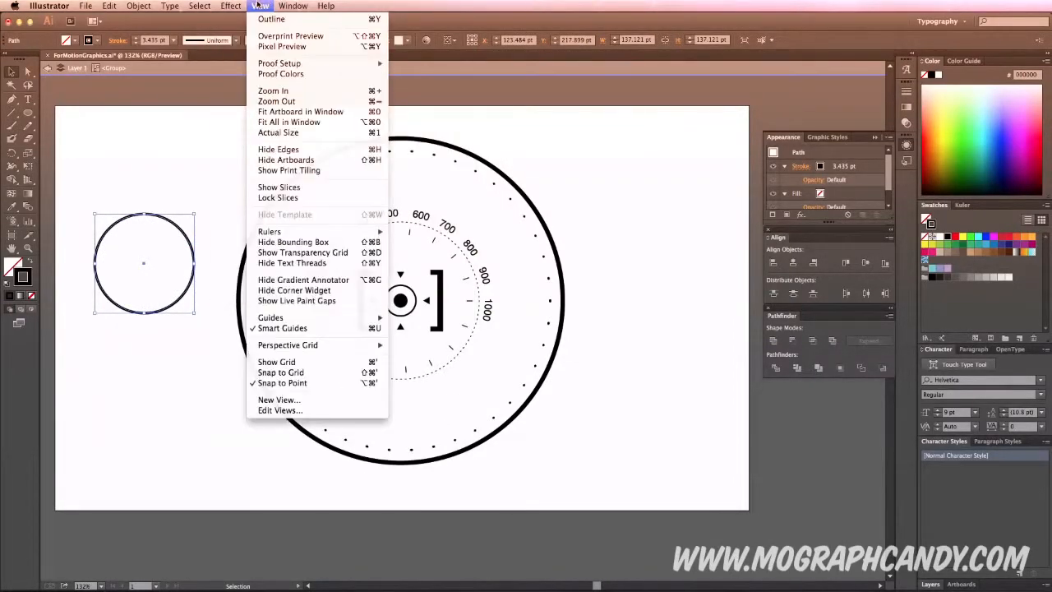
pyautogui.click(283, 328)
pyautogui.click(260, 5)
pyautogui.click(283, 328)
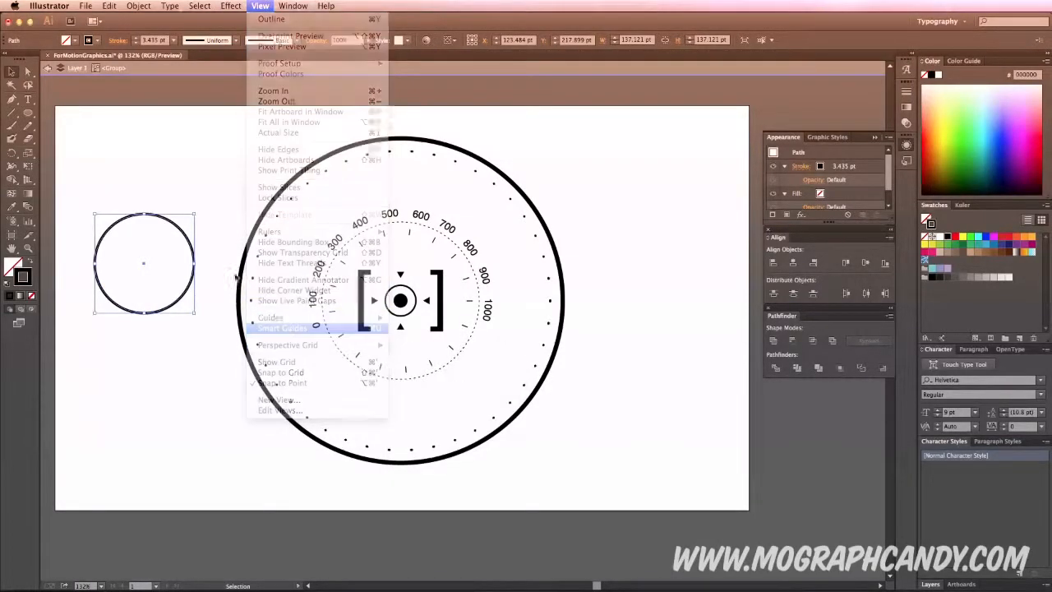
pyautogui.moveTo(162, 218); pyautogui.dragTo(418, 254)
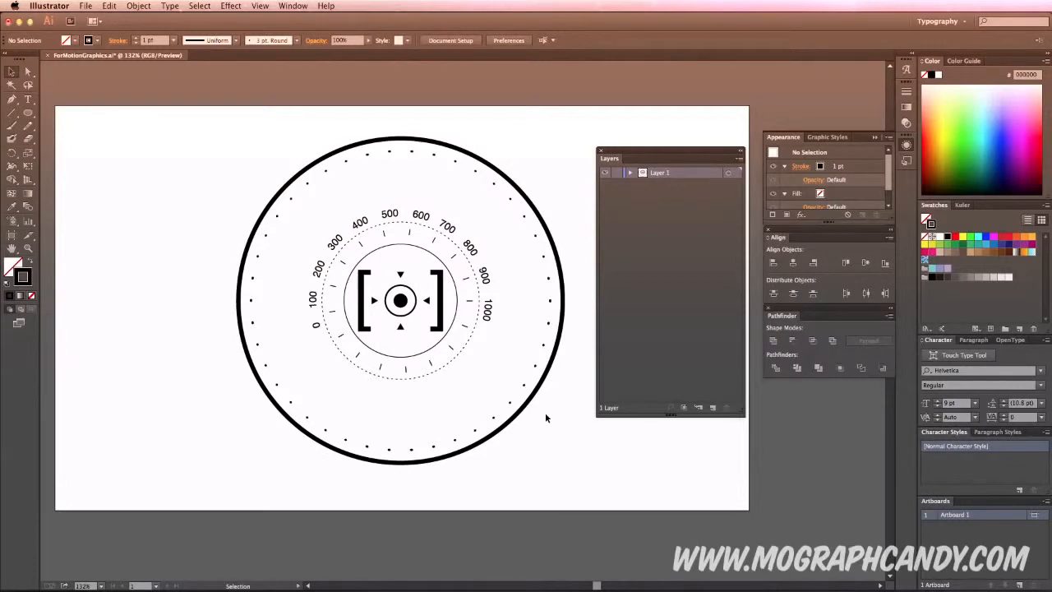
# Expand Layer 1 and release the artwork group's items to separate layers in sequence.
pyautogui.click(627, 175)
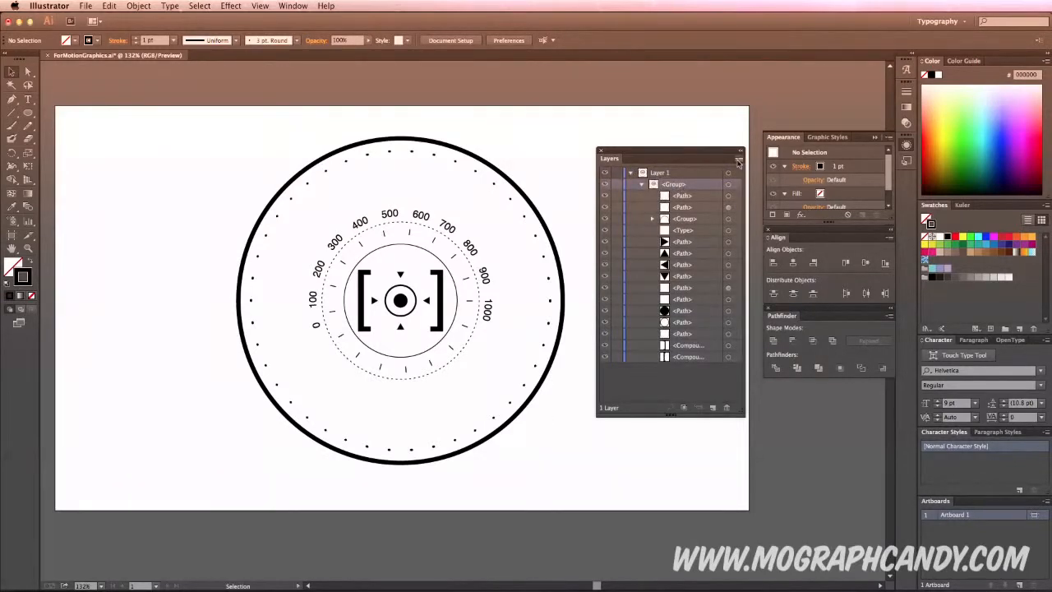
pyautogui.click(738, 159)
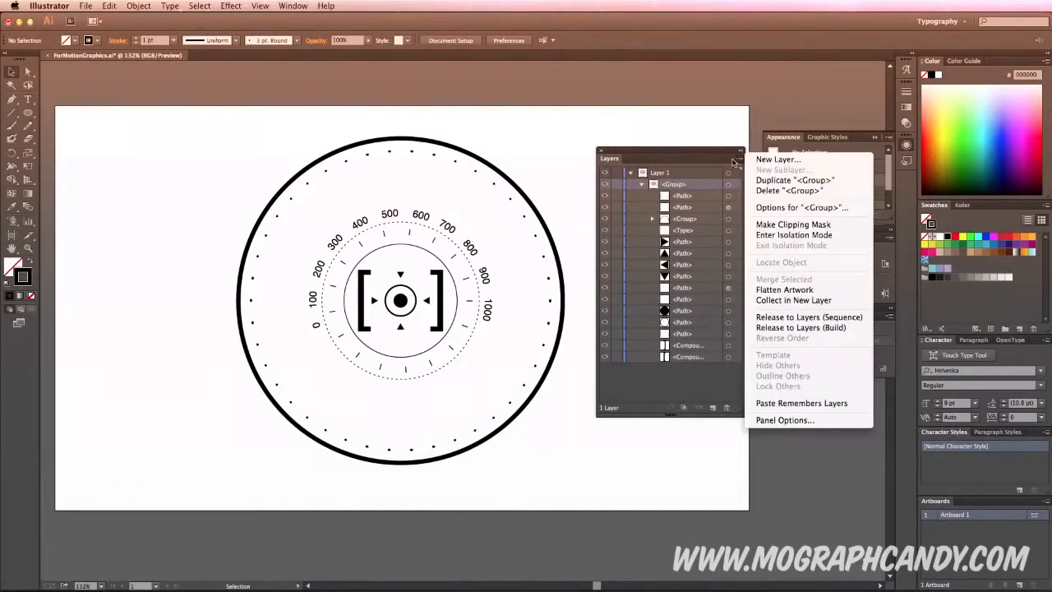
pyautogui.click(809, 319)
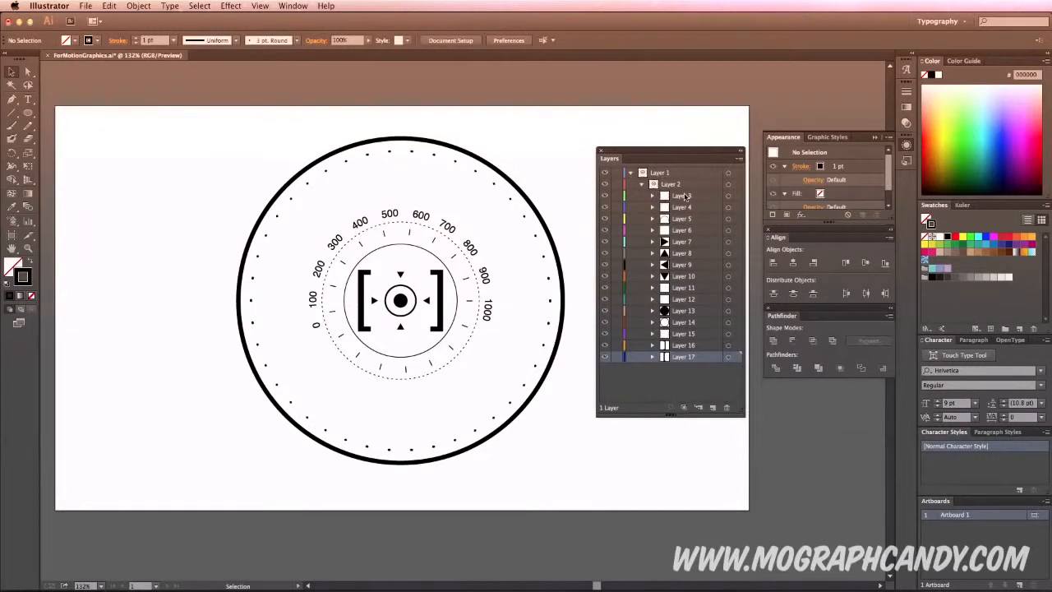
# Move Layer 3 through Layer 17 out of Layer 2 so they sit directly under Layer 1.
pyautogui.click(691, 198)
pyautogui.keyDown('shift'); pyautogui.click(687, 357); pyautogui.keyUp('shift')
pyautogui.moveTo(674, 202); pyautogui.dragTo(658, 173)
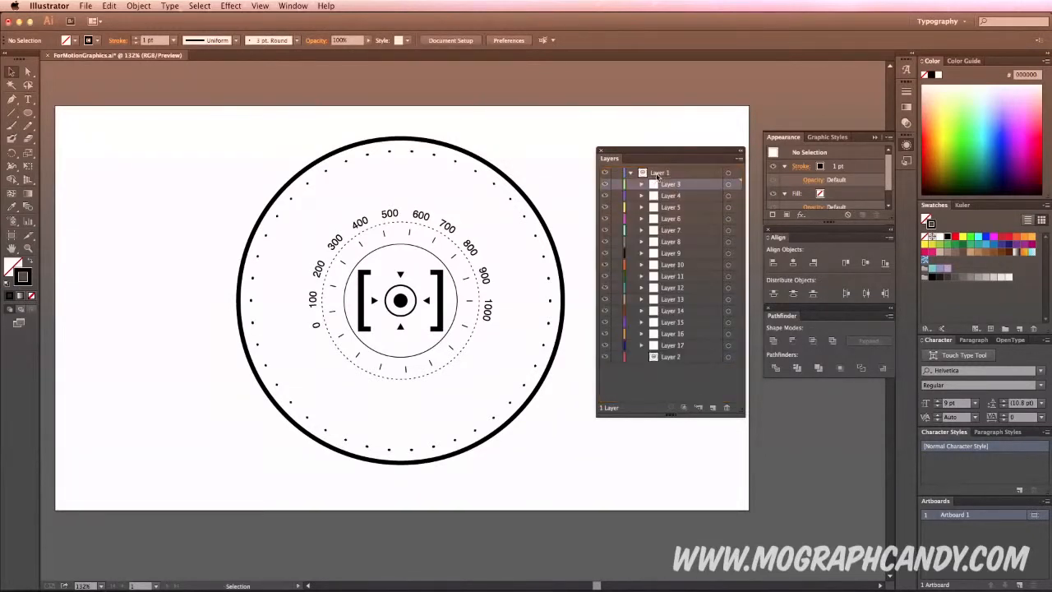